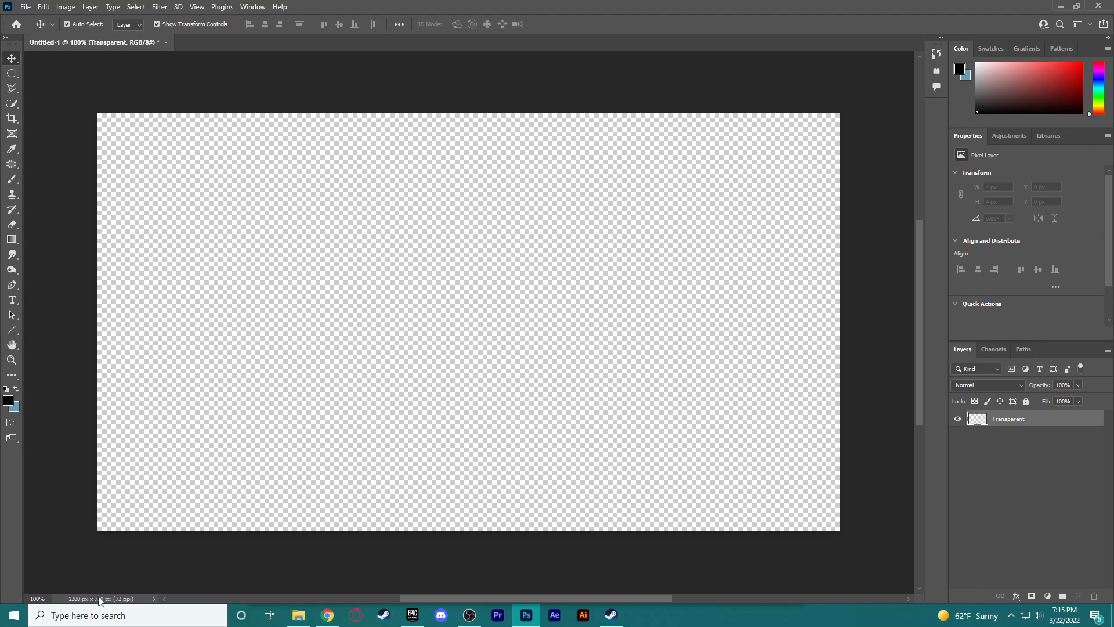
Step: Place the NHL-Logo image from the Hockey TN folder into the canvas at its fitted size
mouse_move(297, 619)
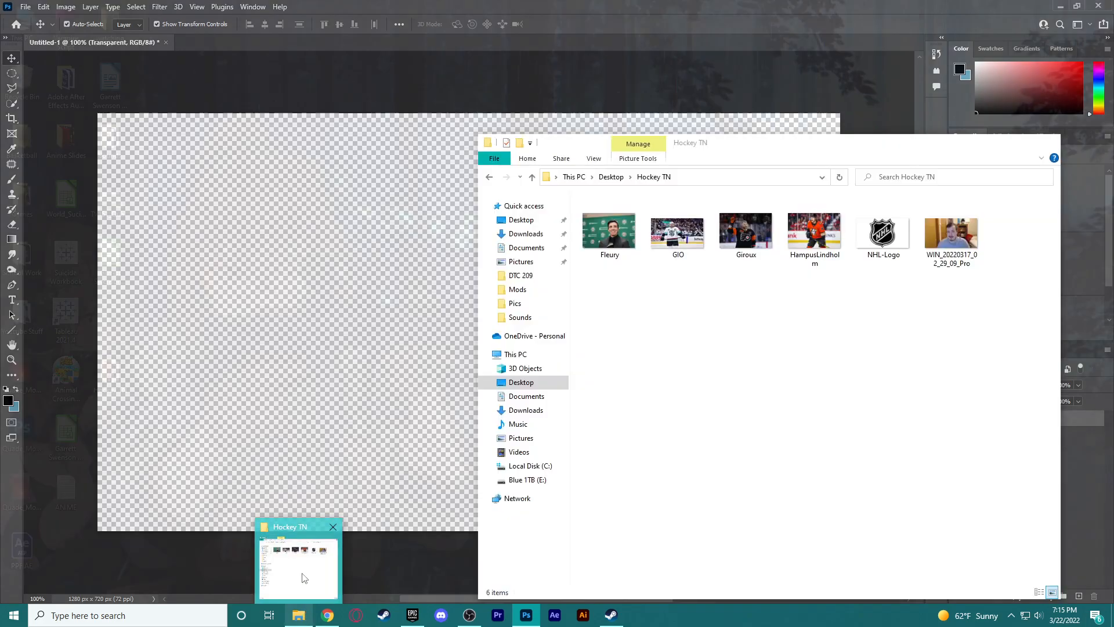
left_click(303, 577)
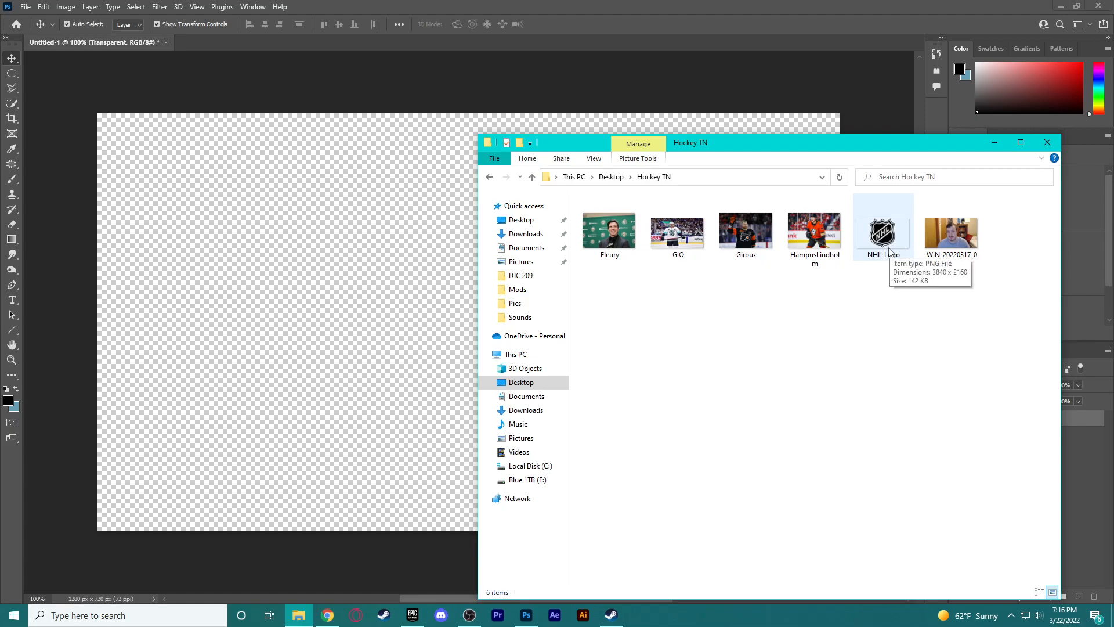
left_click_drag(886, 241, 584, 399)
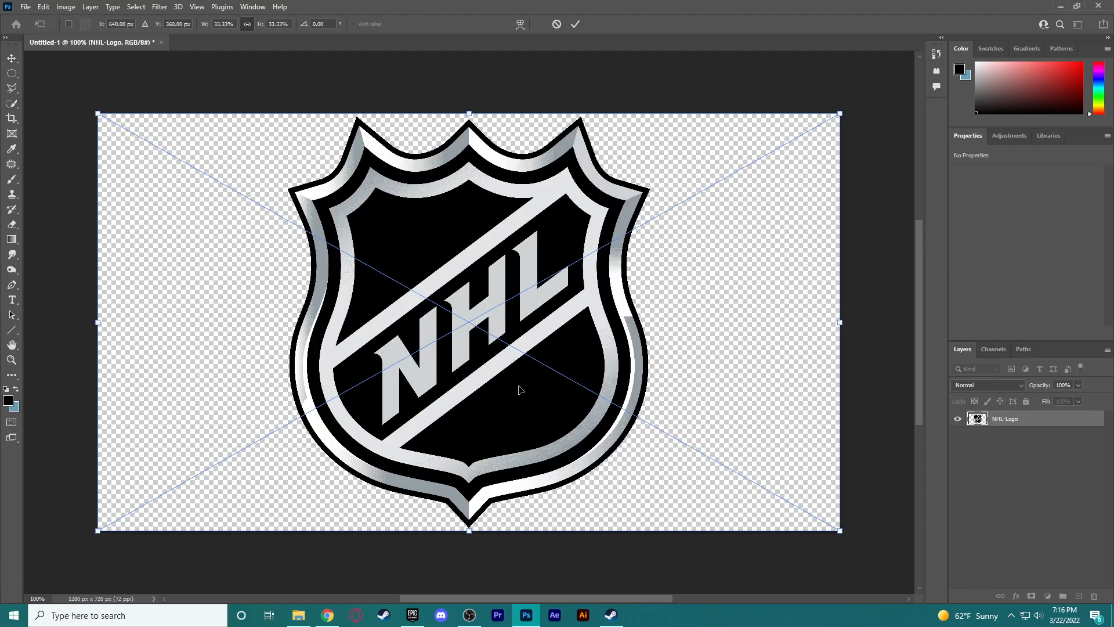
key("Return")
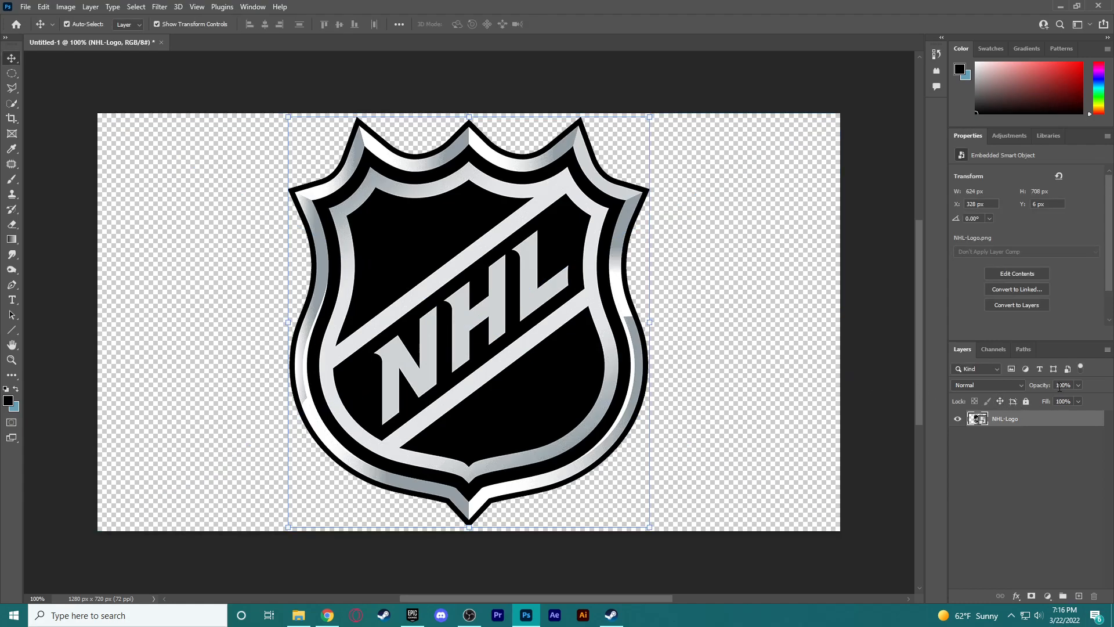
Step: Set the NHL-Logo layer's opacity to 50% and deselect the layer
left_click_drag(1070, 385, 1053, 381)
type("25")
key("BackSpace")
type("50")
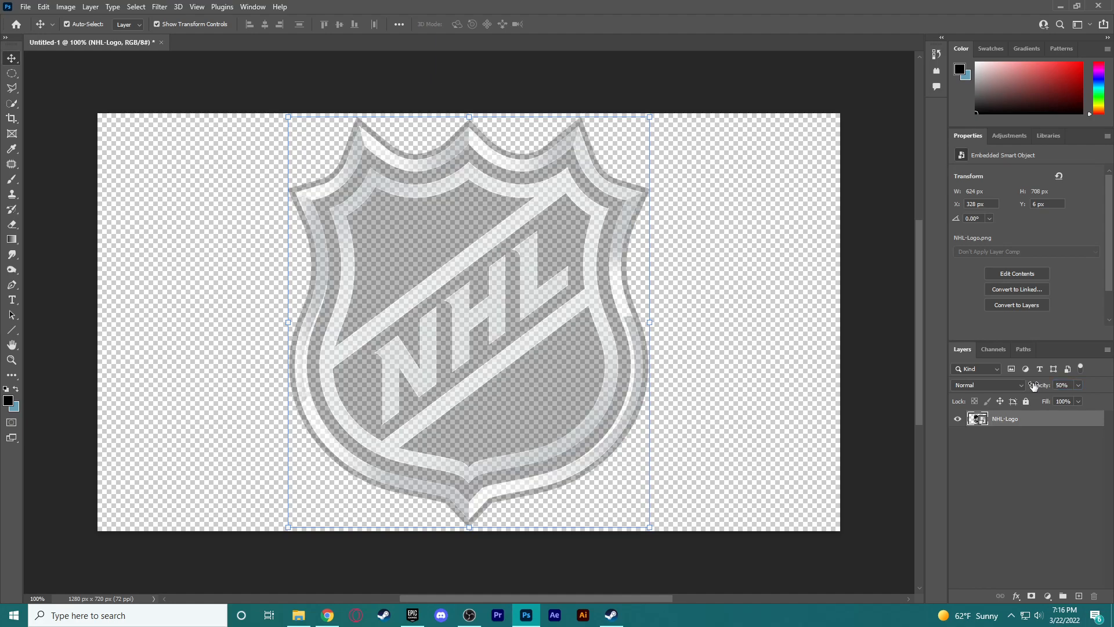
left_click(1029, 461)
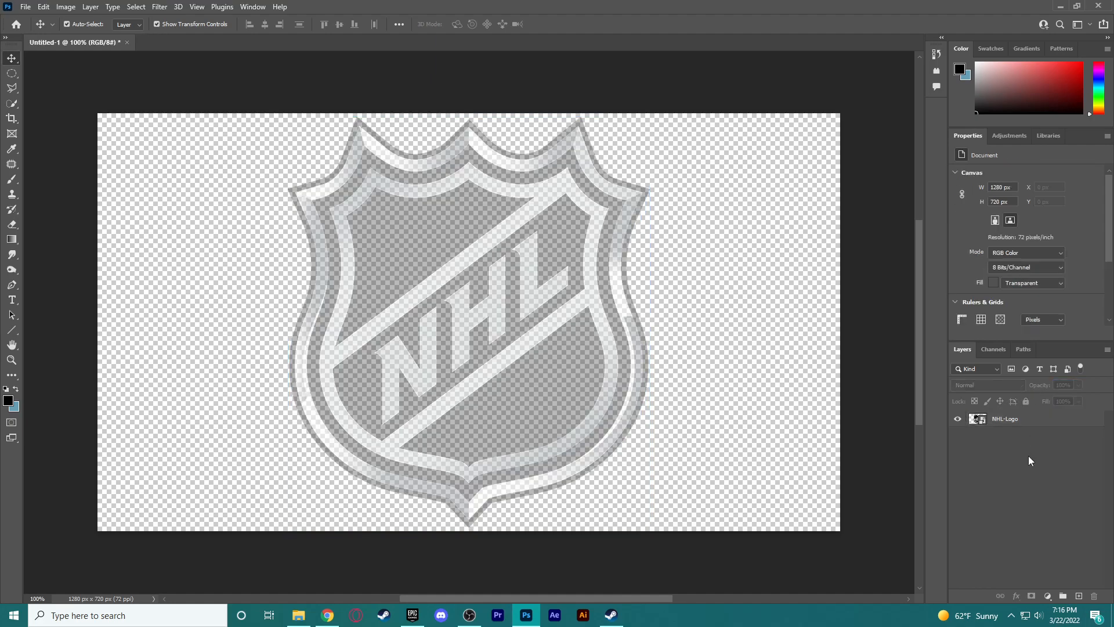
Step: Add a layer beneath the NHL logo and fill it diagonally with the first Oranges gradient, from pale cream to peach
left_click(1078, 595)
left_click_drag(1020, 422, 1008, 447)
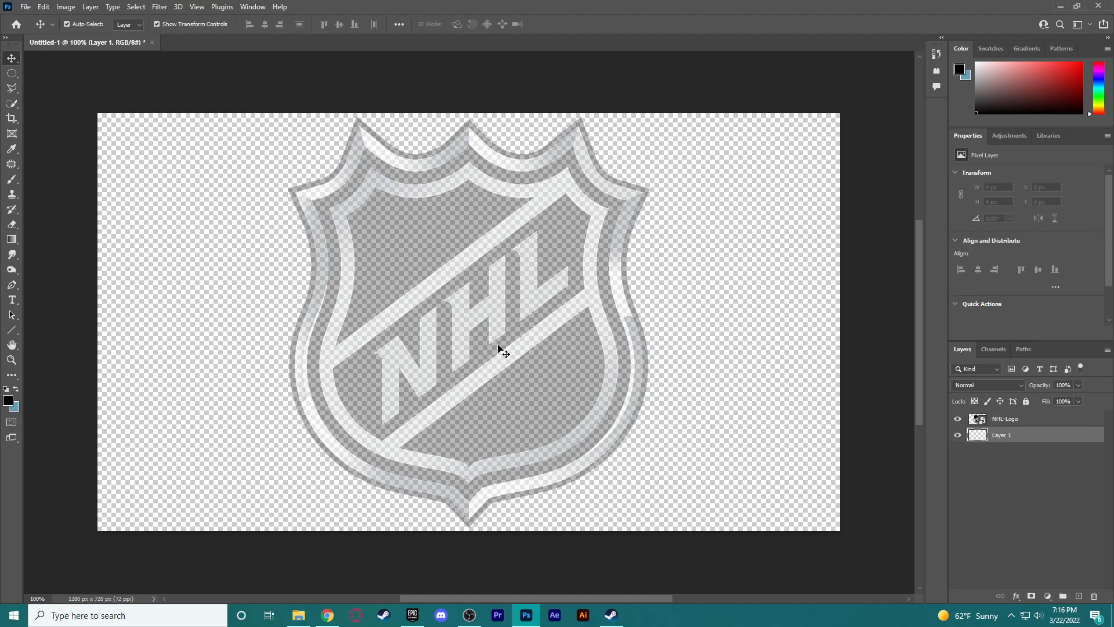
left_click(14, 238)
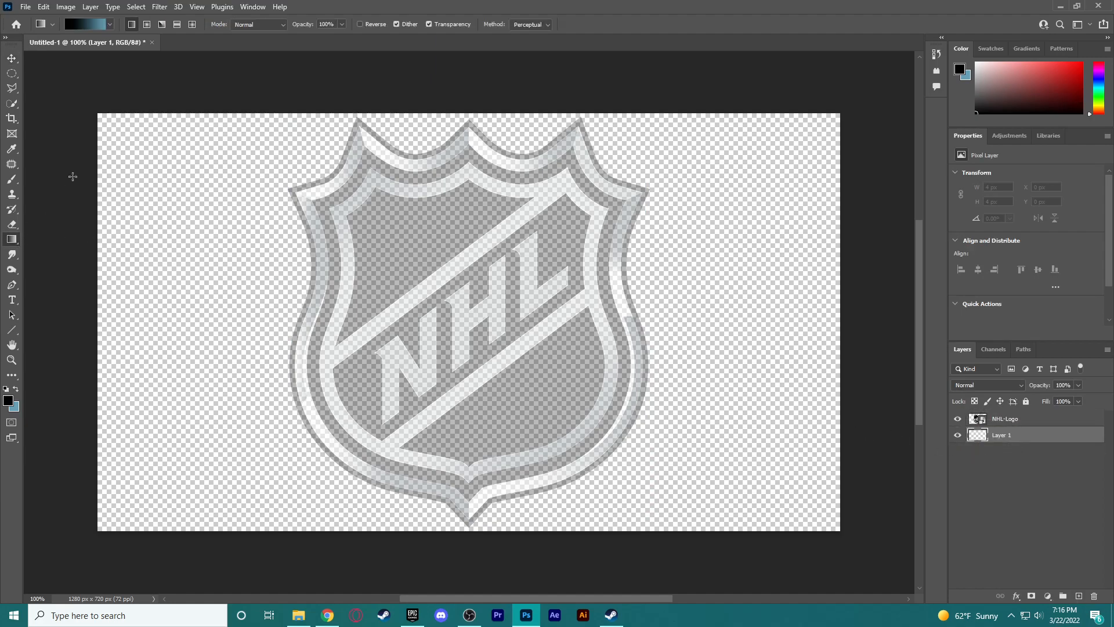
left_click(109, 25)
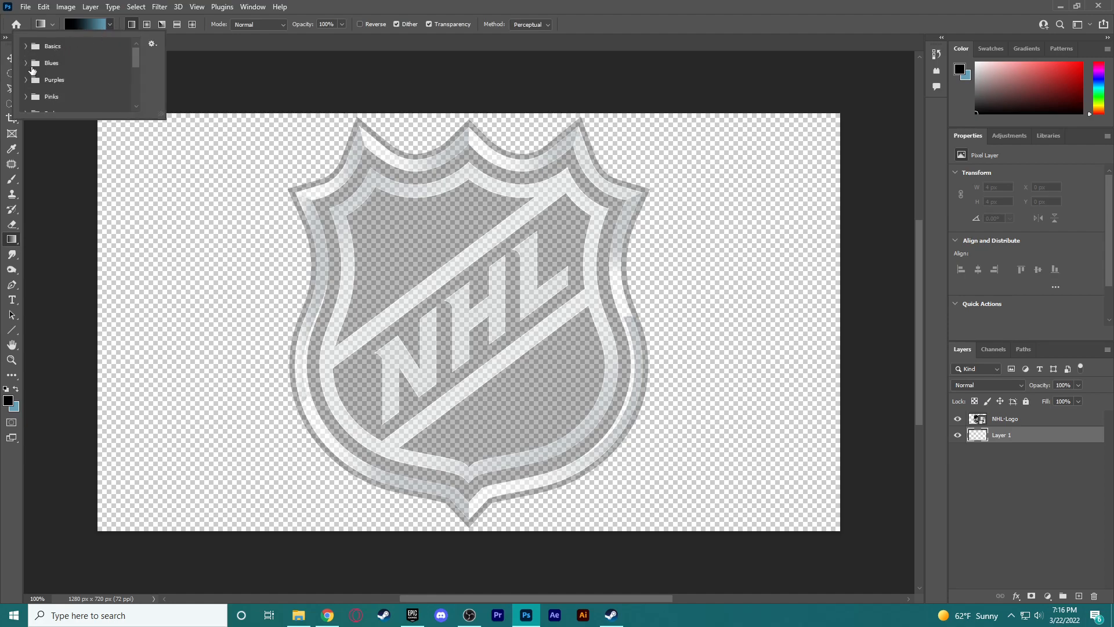
scroll(27, 81, "down", 3)
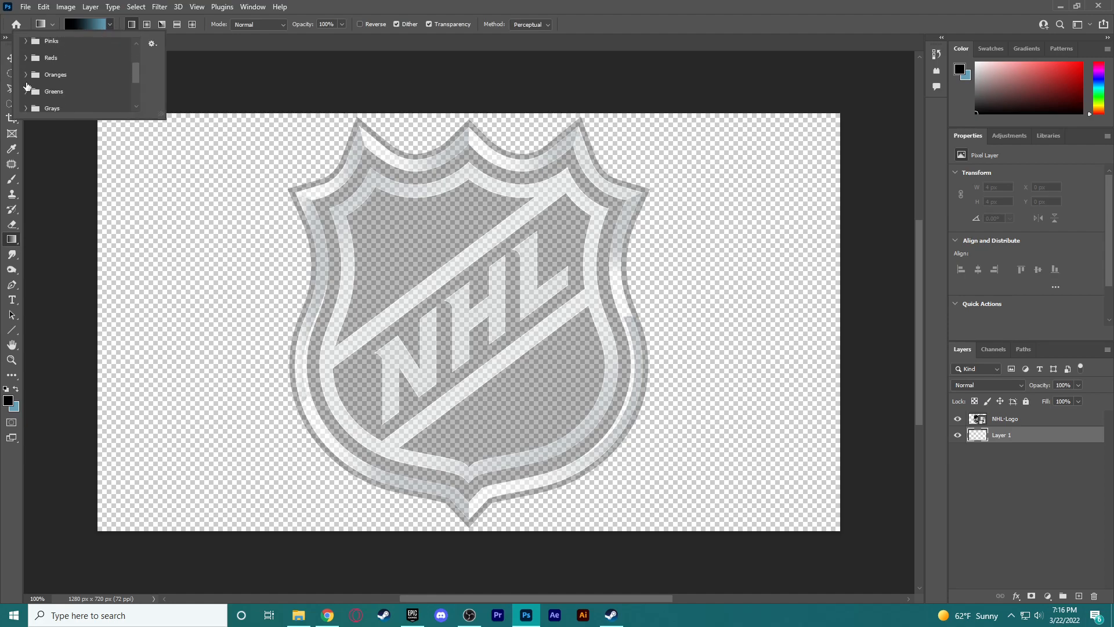
left_click(24, 74)
scroll(37, 88, "down", 2)
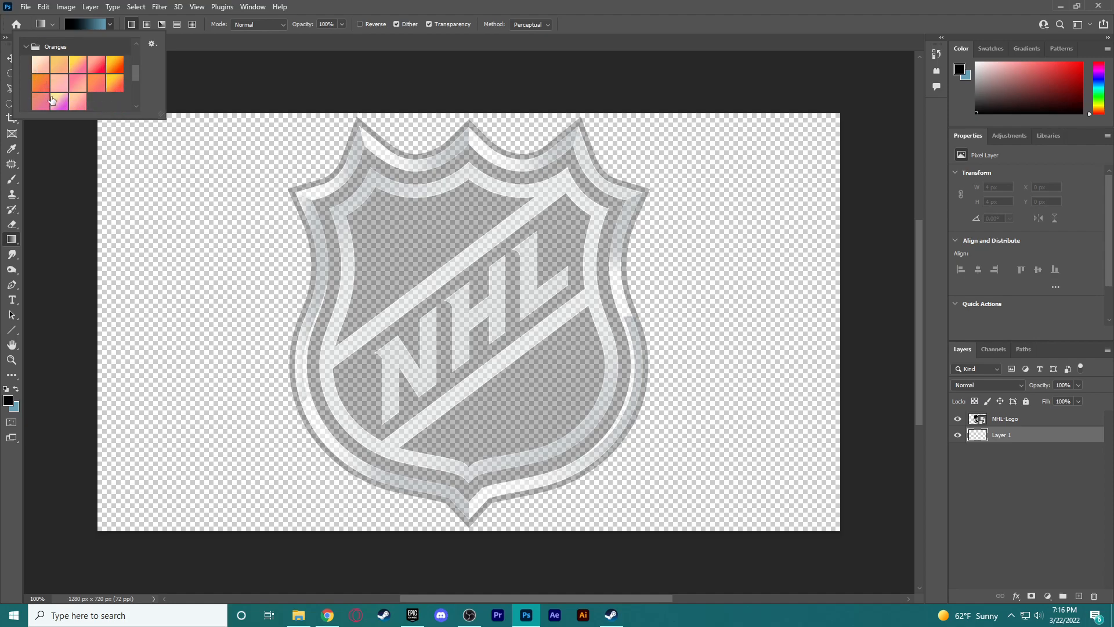
left_click(41, 71)
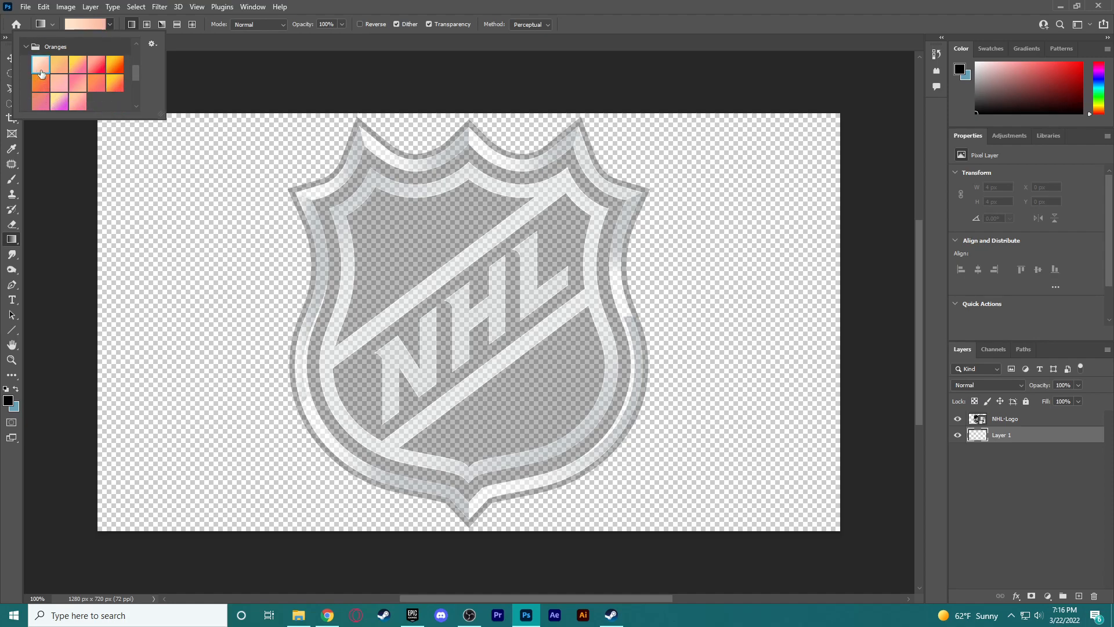
left_click(139, 158)
left_click_drag(164, 163, 830, 527)
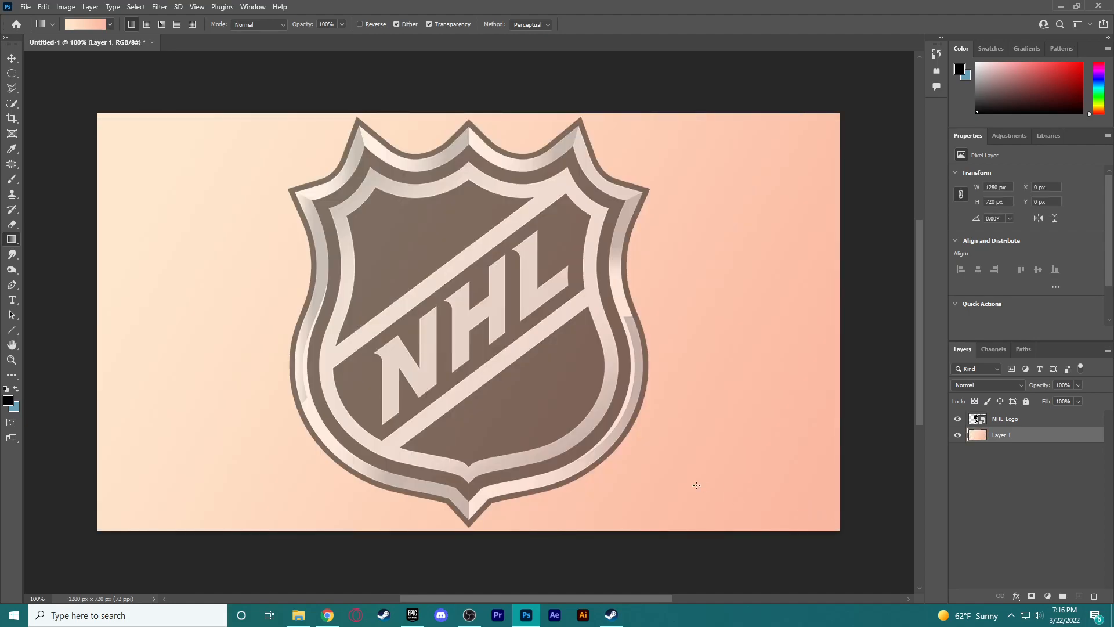
Step: Place the webcam photo WIN_20220317_02_29_09_Pro from the Hockey TN folder and move its layer above the NHL logo
left_click(298, 615)
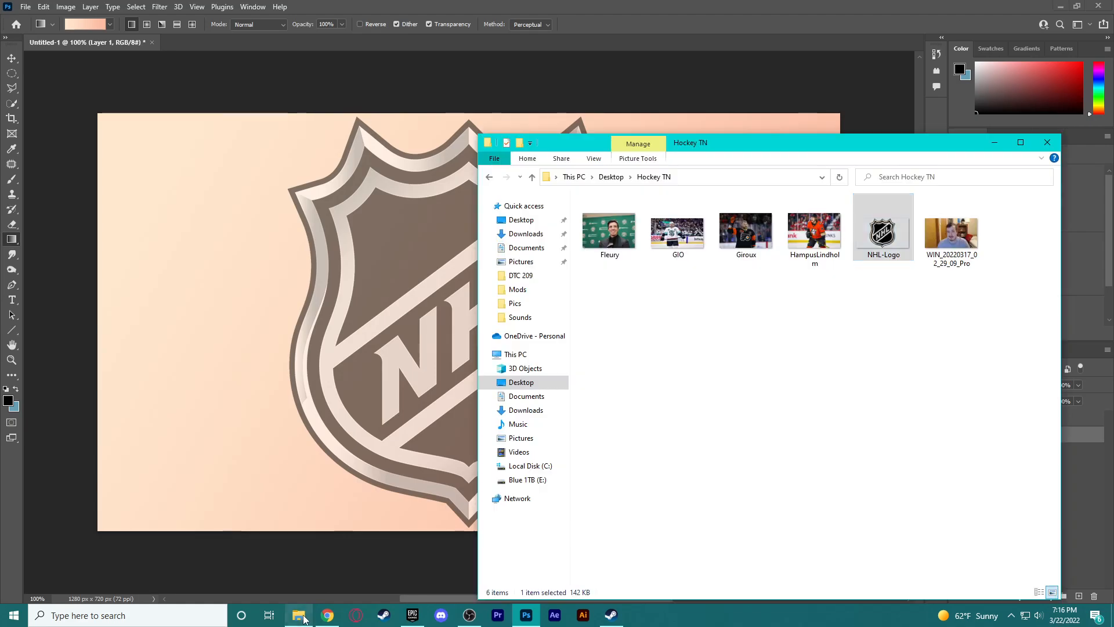
left_click_drag(946, 238, 372, 376)
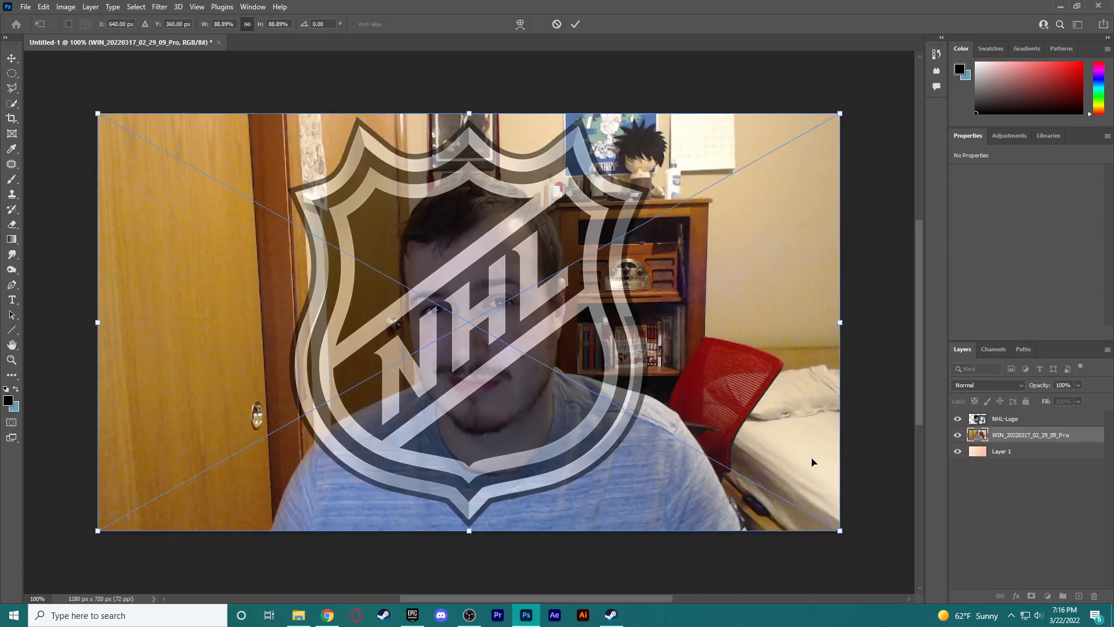
left_click_drag(1008, 434, 1011, 412)
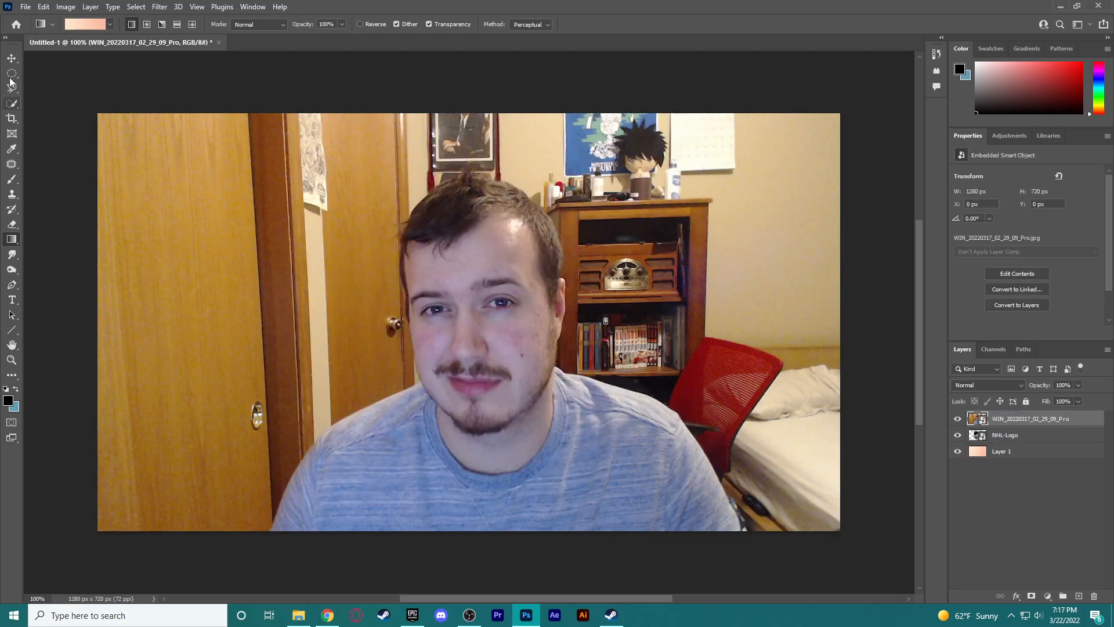
Step: Rasterize the webcam photo layer into an ordinary pixel layer
left_click(11, 58)
left_click(165, 89)
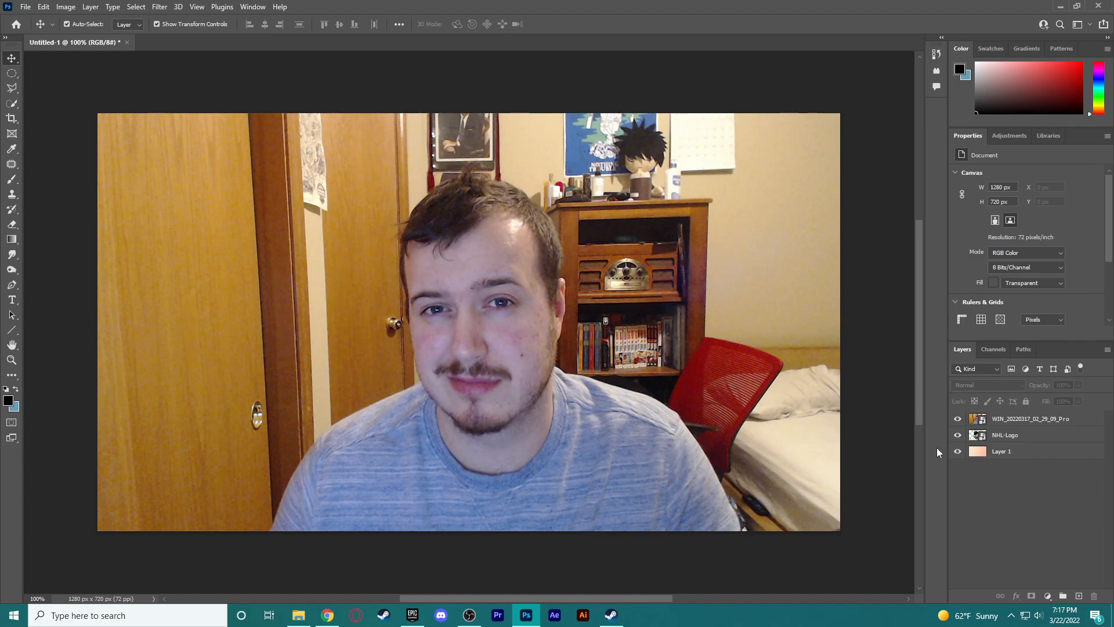
left_click(1093, 424)
right_click(1078, 423)
left_click(981, 315)
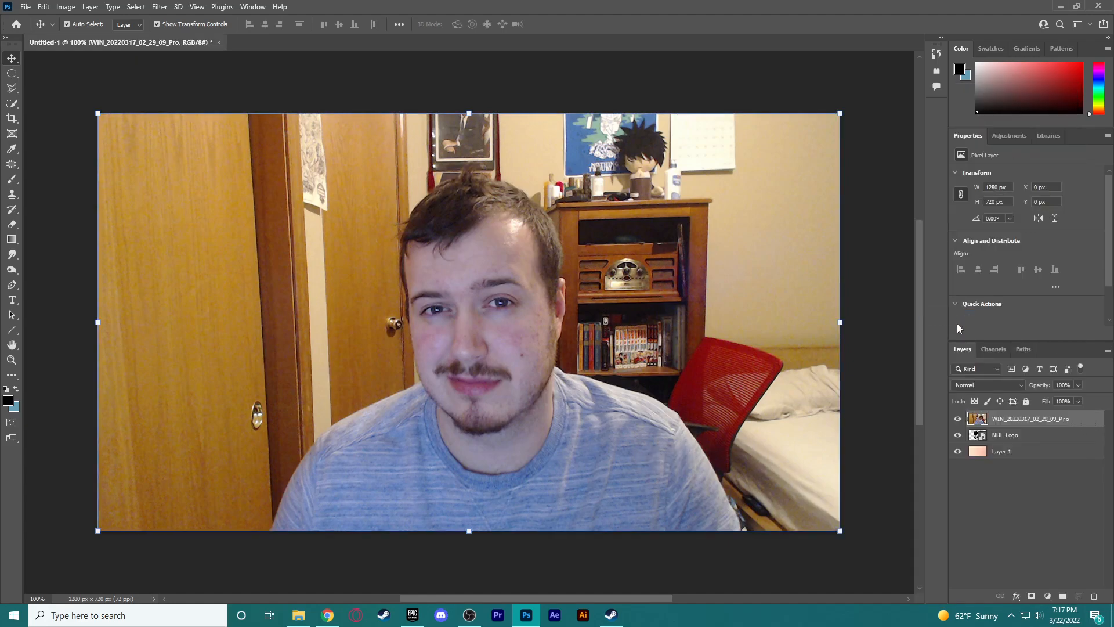
Step: Apply the automatic color and contrast corrections to the webcam photo layer
left_click(65, 7)
left_click(73, 8)
left_click(66, 7)
left_click(71, 76)
left_click(66, 8)
left_click(70, 65)
Step: Quick-select the doors and wall on the photo's left side, delete them, and clear the selection
left_click(11, 105)
left_click_drag(133, 223, 165, 167)
left_click_drag(227, 287, 217, 398)
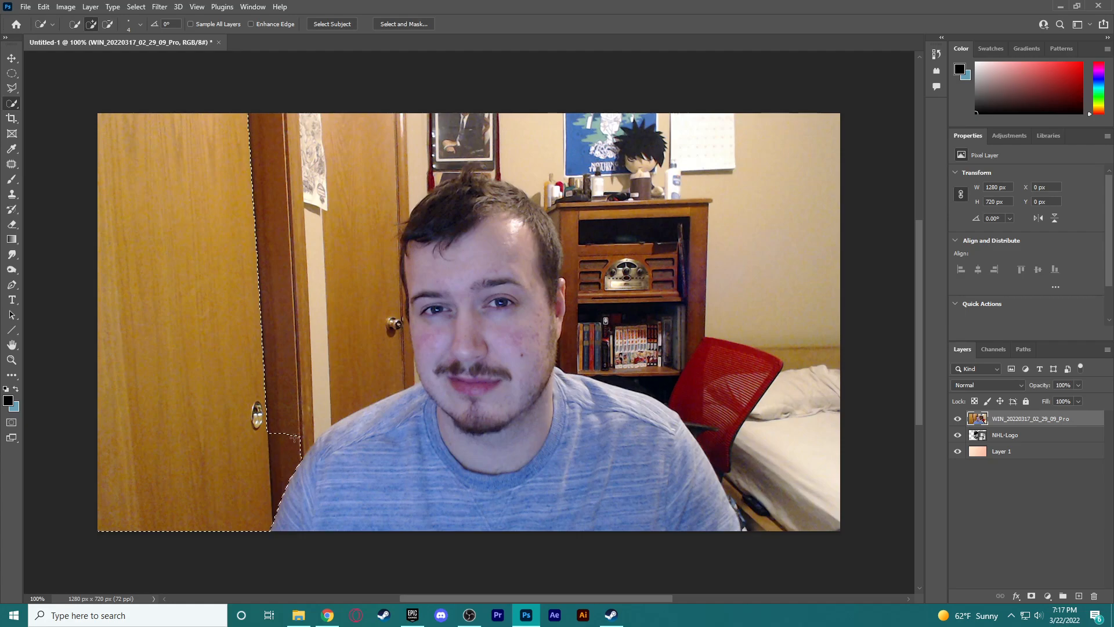
mouse_move(292, 438)
left_mouse_down()
mouse_move(289, 341)
mouse_move(302, 322)
mouse_move(314, 327)
mouse_move(330, 176)
mouse_move(376, 162)
left_mouse_up()
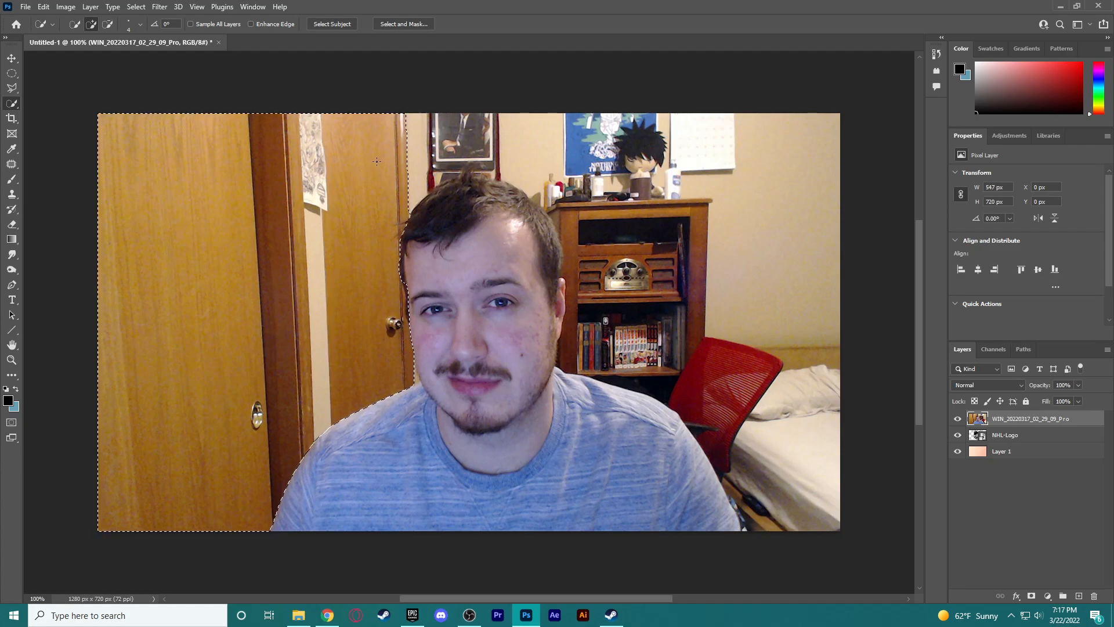
key("Delete")
key("ctrl+d")
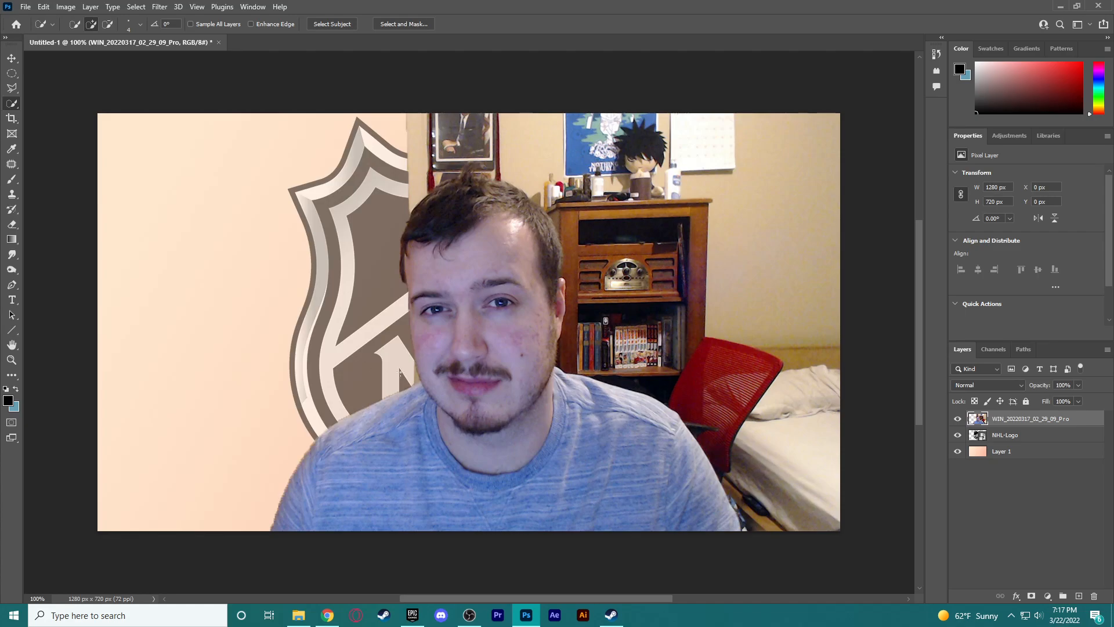
left_click(415, 378)
key("ctrl+d")
left_click(416, 377)
key("ctrl+d")
Step: Quick-select the wall, bed, chair and outer cabinet parts on the photo's right side, delete them, and clear the selection
mouse_move(636, 241)
left_mouse_down()
mouse_move(684, 293)
mouse_move(661, 192)
mouse_move(624, 134)
mouse_move(580, 150)
left_mouse_up()
left_click_drag(664, 144, 801, 193)
mouse_move(726, 321)
left_mouse_down()
mouse_move(754, 389)
mouse_move(705, 459)
mouse_move(731, 505)
mouse_move(802, 447)
left_mouse_up()
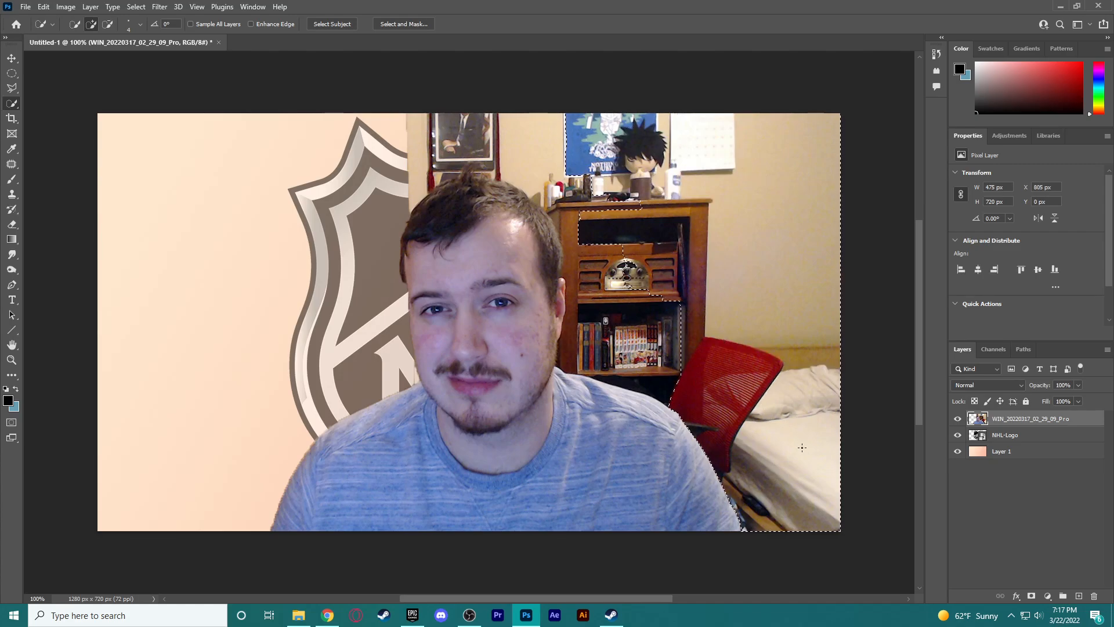
key("Delete")
key("ctrl+d")
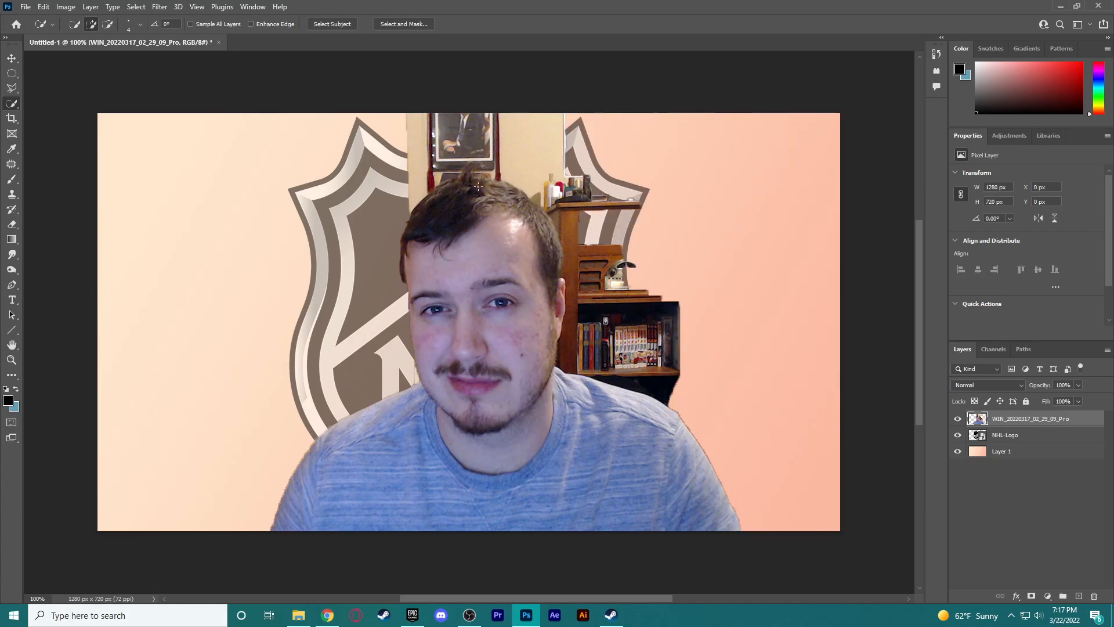
Step: Quick-select the remaining wall, picture and bookcase around the head, delete them, and clear the selection
mouse_move(473, 123)
left_mouse_down()
mouse_move(511, 179)
mouse_move(586, 186)
mouse_move(580, 229)
mouse_move(594, 282)
mouse_move(675, 331)
mouse_move(647, 360)
mouse_move(673, 406)
mouse_move(658, 386)
left_mouse_up()
key("alt")
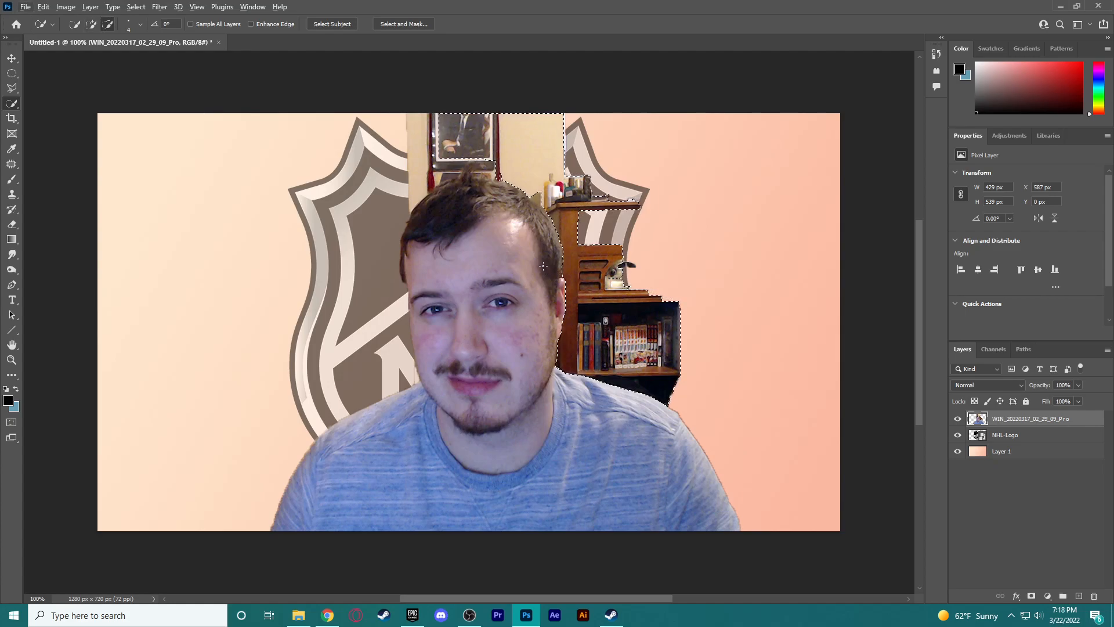
key("Delete")
key("ctrl+d")
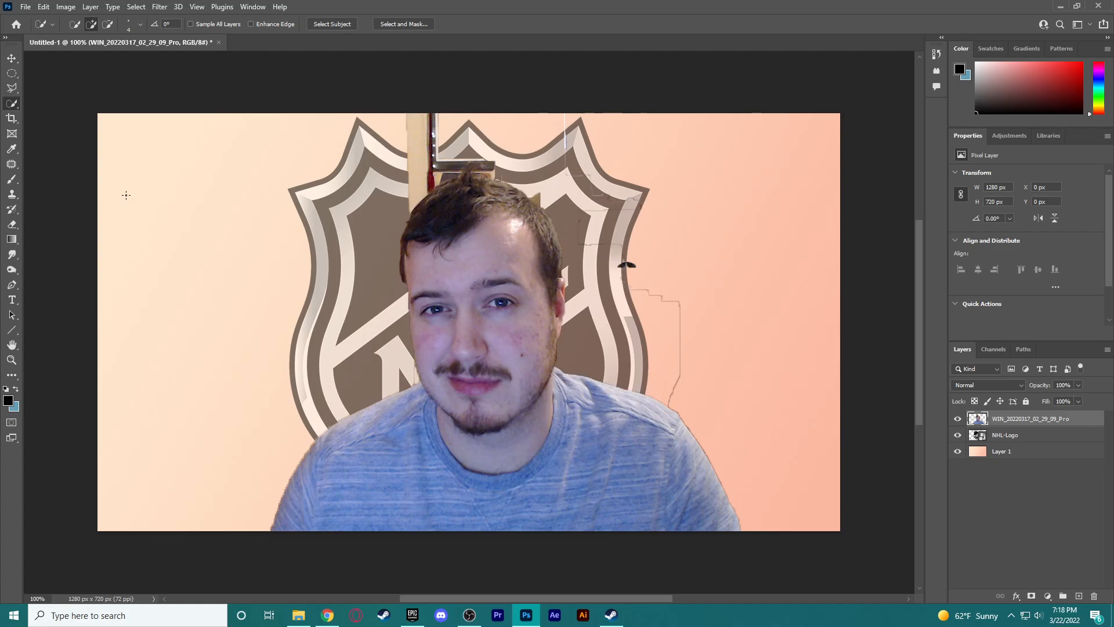
Step: Erase the stray outlines above and beside the person, and clean the edge of the right-hand shoulder with a 35 px eraser
left_click(11, 224)
mouse_move(484, 120)
left_mouse_down()
mouse_move(562, 123)
mouse_move(599, 229)
mouse_move(593, 244)
mouse_move(608, 202)
mouse_move(617, 244)
mouse_move(626, 194)
mouse_move(627, 307)
mouse_move(638, 295)
mouse_move(684, 330)
mouse_move(664, 338)
mouse_move(681, 364)
mouse_move(661, 372)
left_mouse_up()
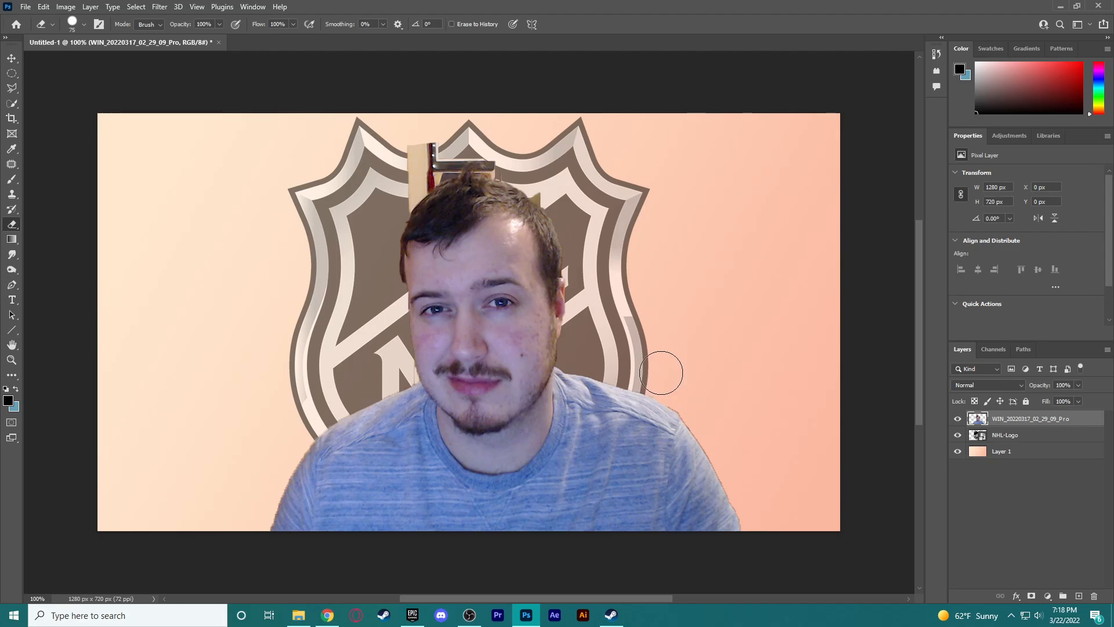
right_click(676, 364)
left_click(786, 374)
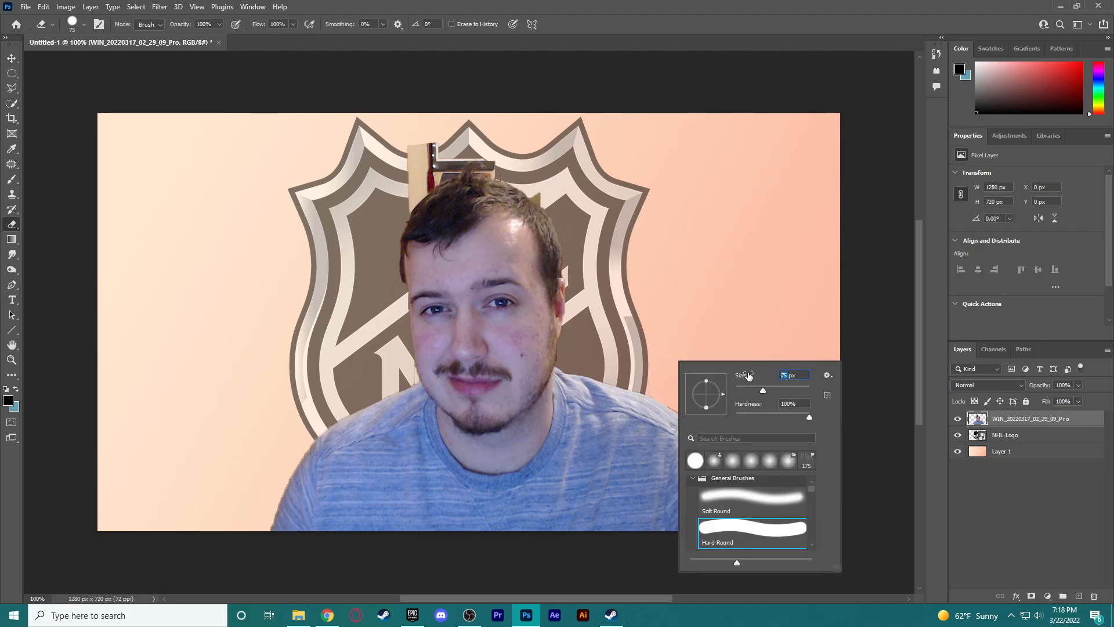
type("35")
key("Return")
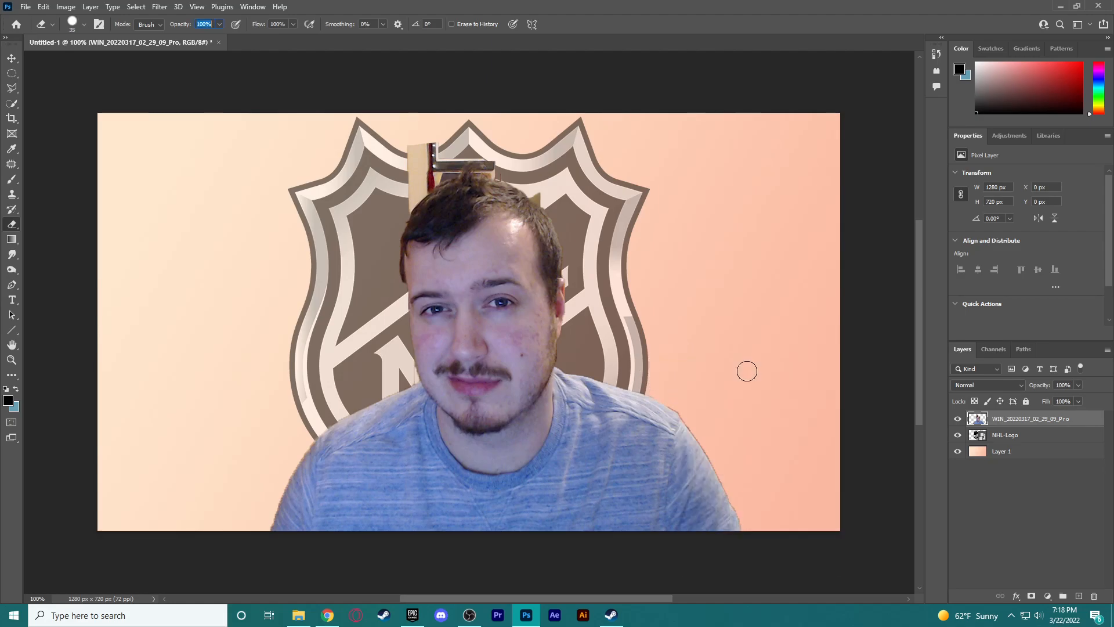
mouse_move(653, 386)
left_mouse_down()
mouse_move(694, 416)
mouse_move(686, 408)
mouse_move(752, 539)
left_mouse_up()
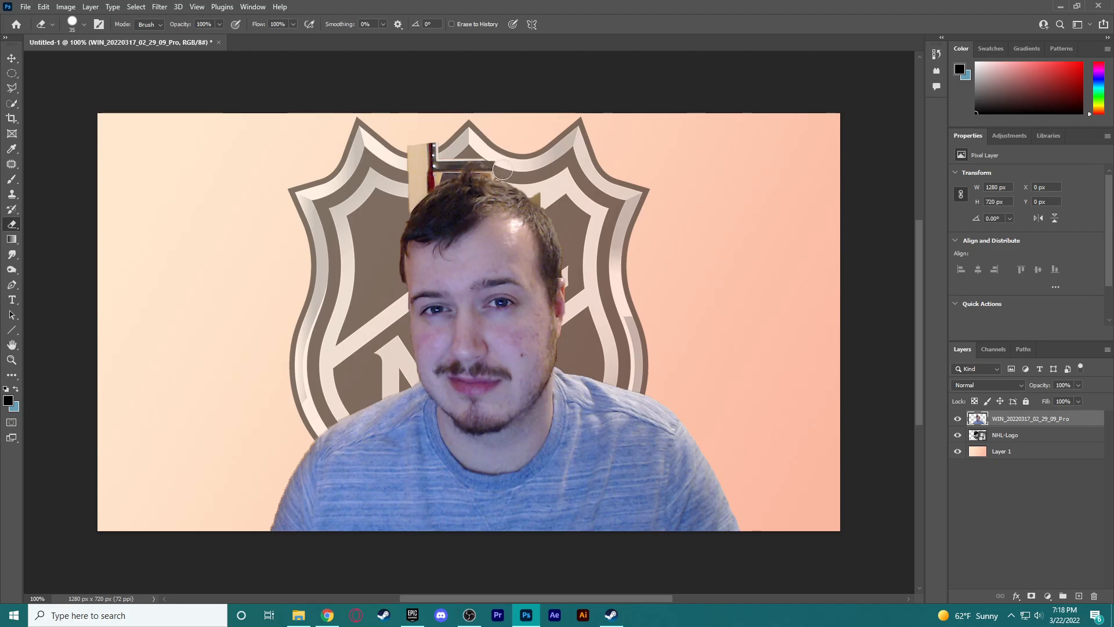
Step: Erase the leftover wall and picture-frame fragments around the hair and touch up the left-hand shoulder edge
left_click_drag(534, 191, 542, 194)
mouse_move(481, 169)
left_mouse_down()
mouse_move(433, 172)
mouse_move(441, 144)
mouse_move(404, 178)
left_mouse_up()
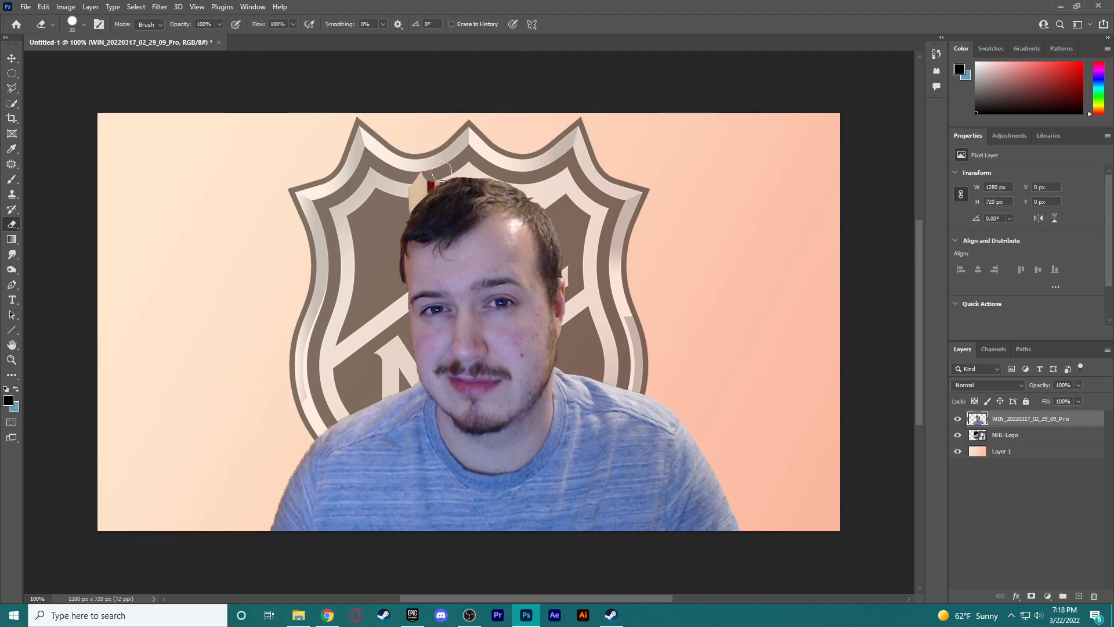
left_click_drag(417, 190, 414, 193)
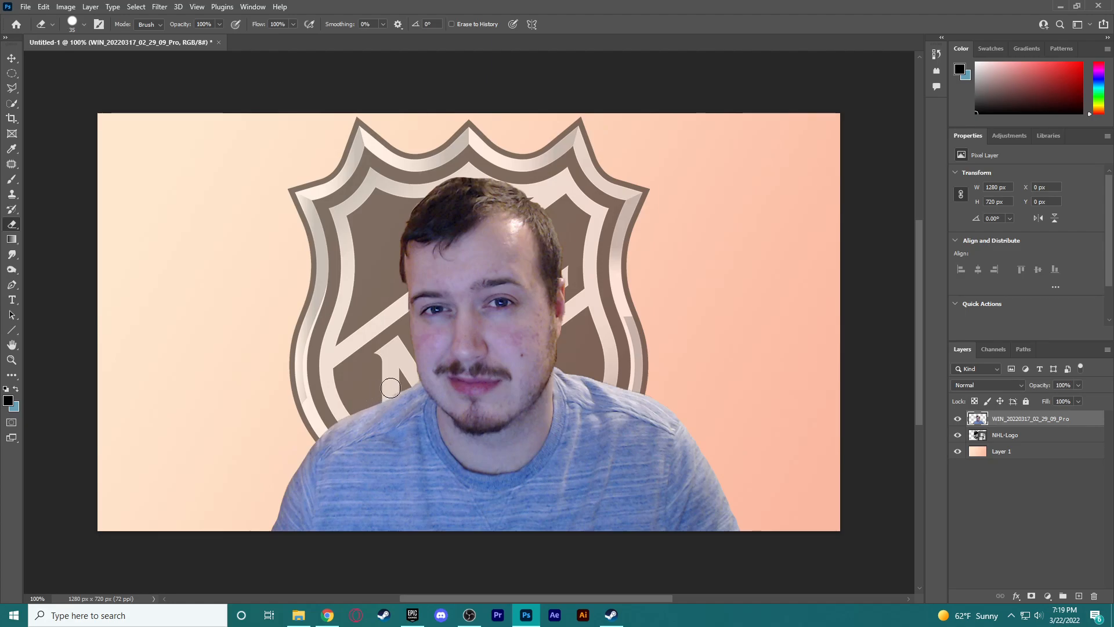
left_click(407, 378)
Step: Add a drop shadow to the webcam portrait layer and erase its stray remnants along the canvas borders
left_click(663, 442)
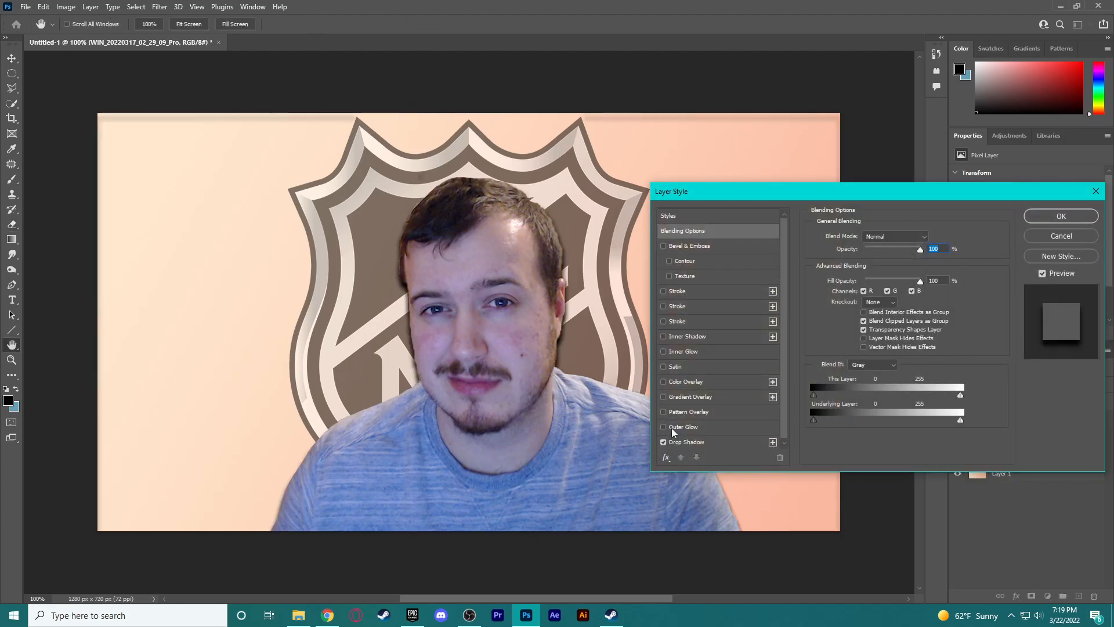
left_click(1062, 216)
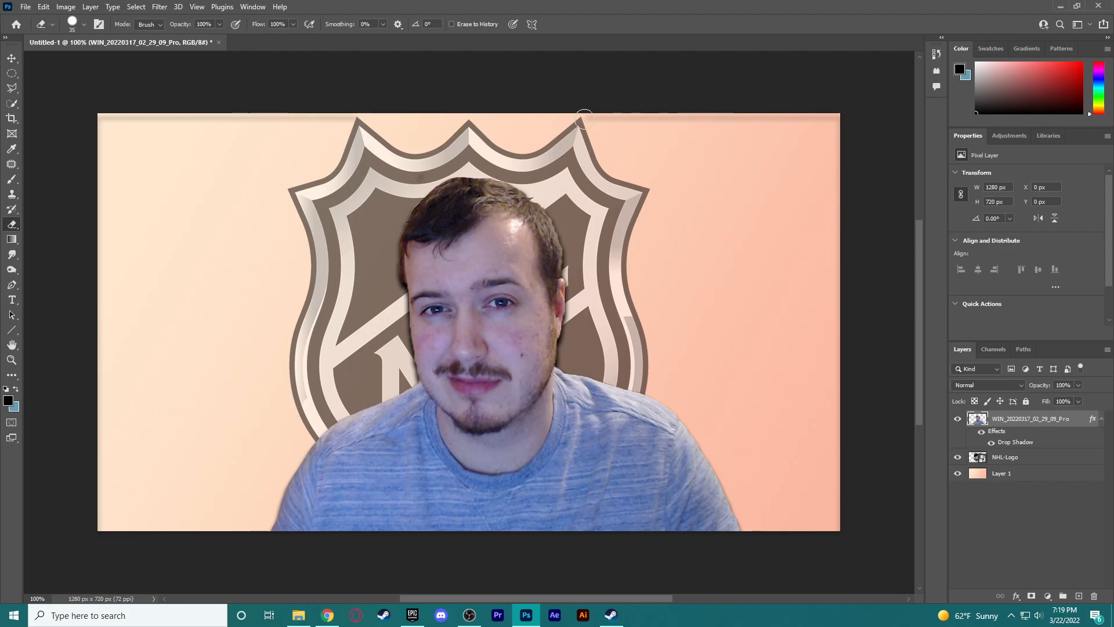
mouse_move(714, 112)
left_mouse_down()
mouse_move(842, 113)
mouse_move(758, 118)
left_mouse_up()
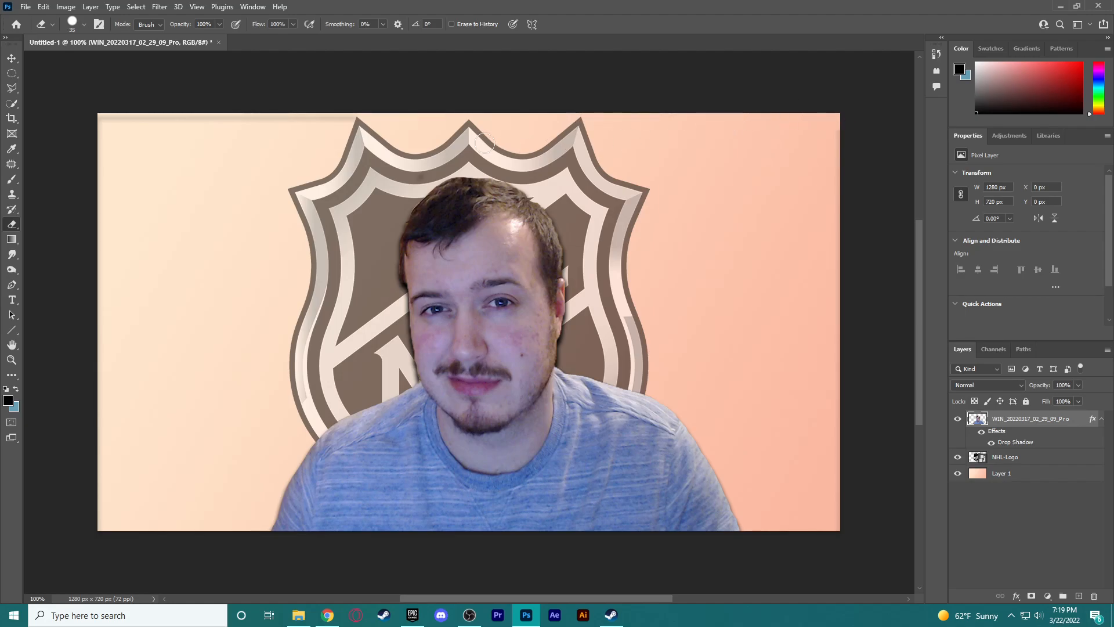
mouse_move(422, 123)
left_mouse_down()
mouse_move(92, 123)
mouse_move(259, 120)
mouse_move(96, 141)
mouse_move(87, 199)
mouse_move(87, 166)
mouse_move(107, 362)
left_mouse_up()
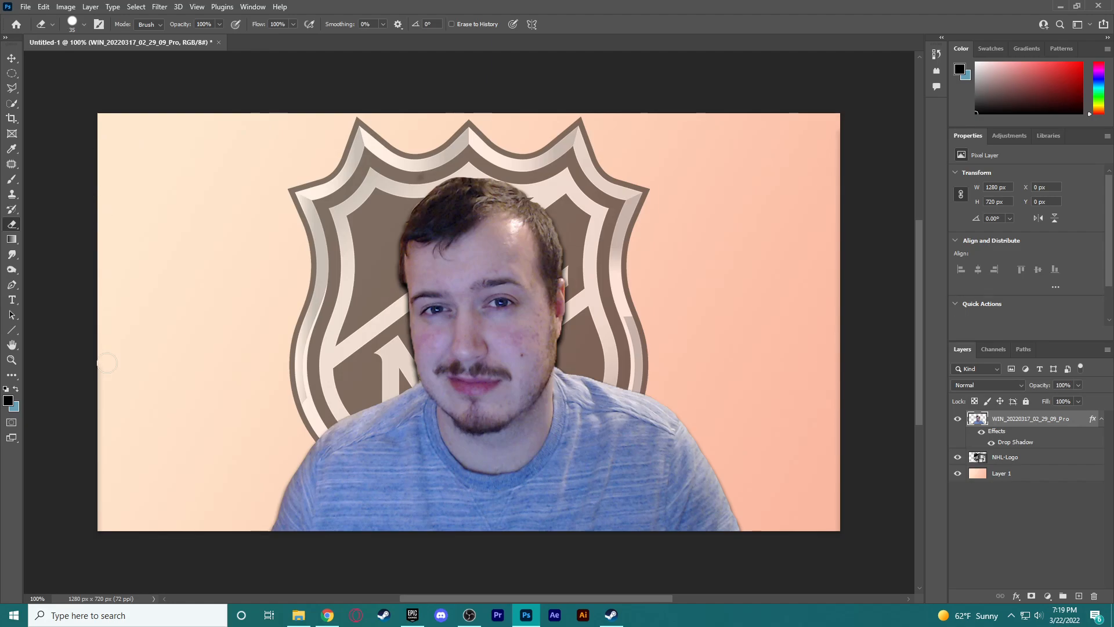
mouse_move(114, 528)
left_mouse_down()
mouse_move(101, 481)
mouse_move(92, 304)
left_mouse_up()
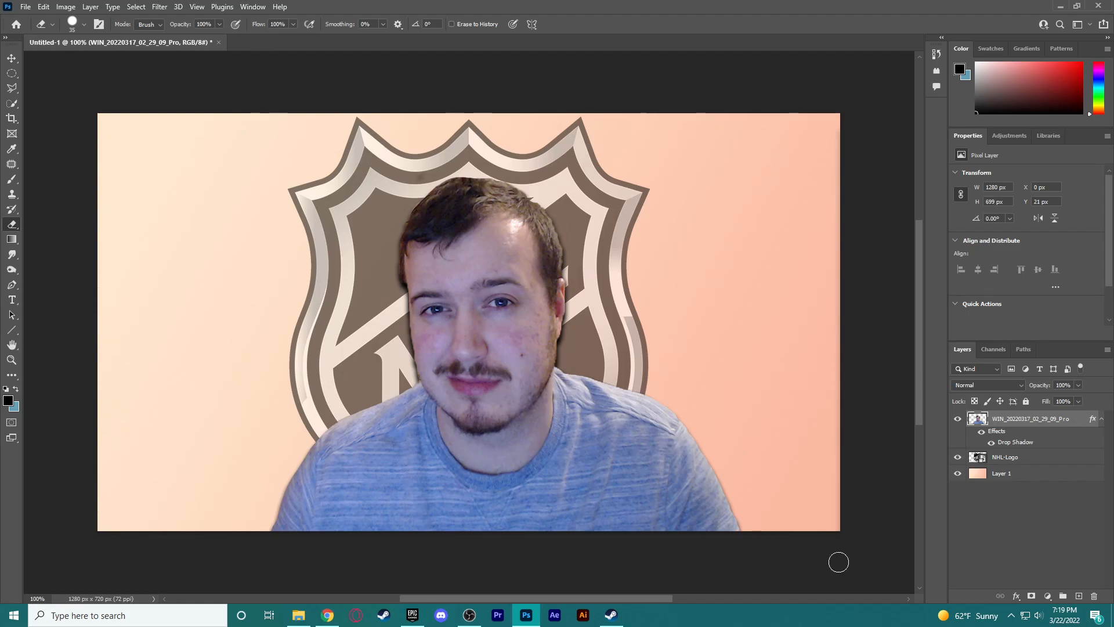
mouse_move(838, 432)
left_mouse_down()
mouse_move(825, 355)
mouse_move(843, 282)
mouse_move(823, 425)
mouse_move(841, 501)
mouse_move(850, 305)
mouse_move(834, 126)
left_mouse_up()
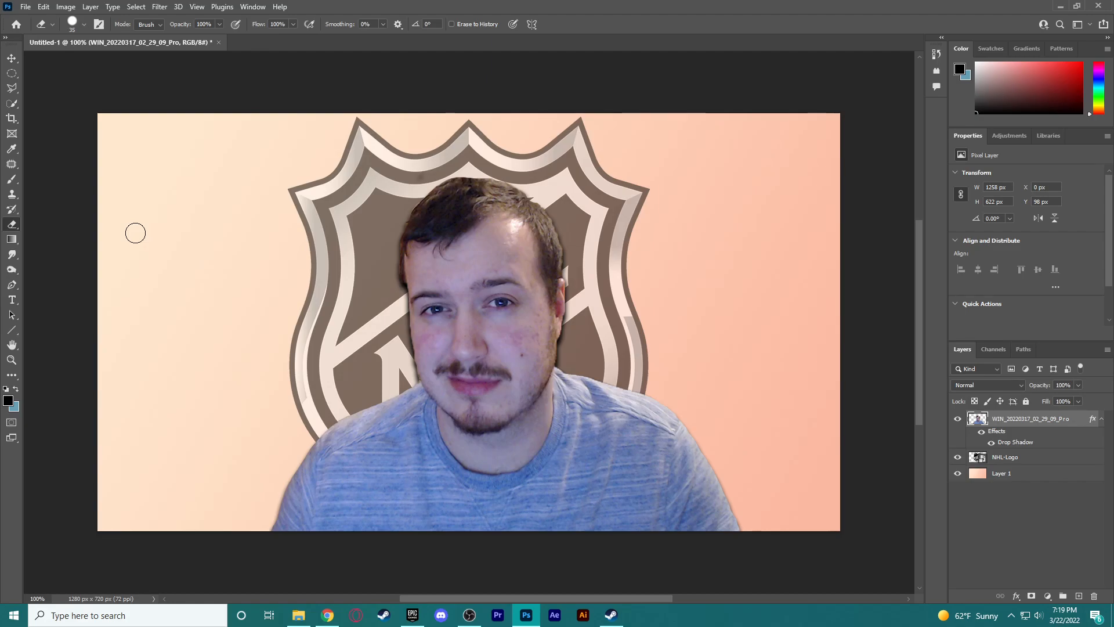
Step: Place the Fleury photo in the composition, shift it left to about X -406 px, and rasterize its layer
left_click(298, 615)
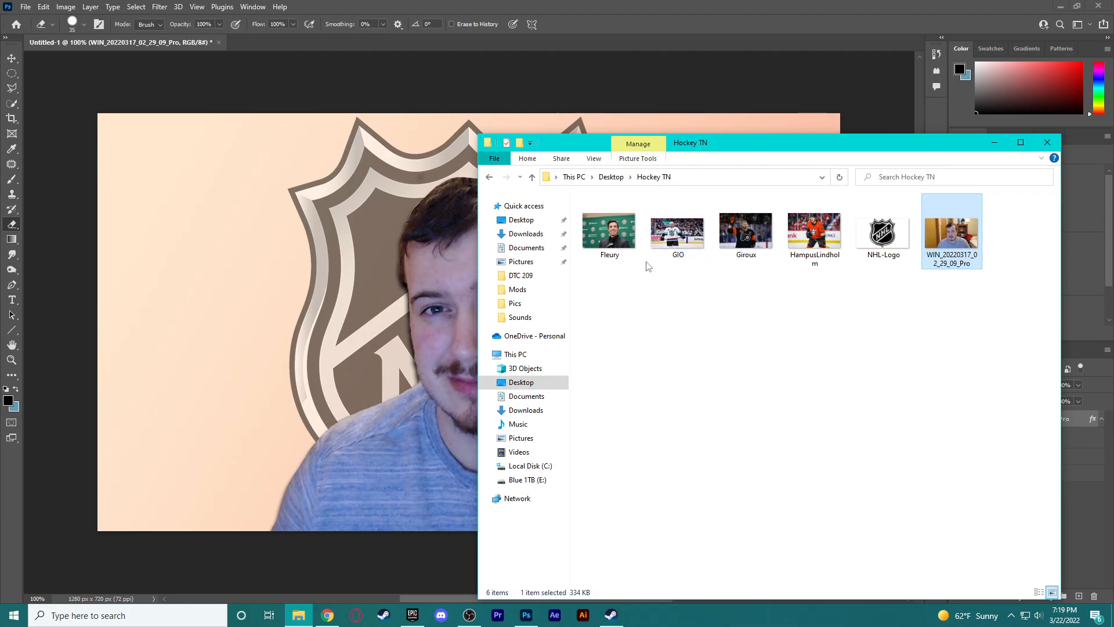
left_click_drag(612, 243, 209, 383)
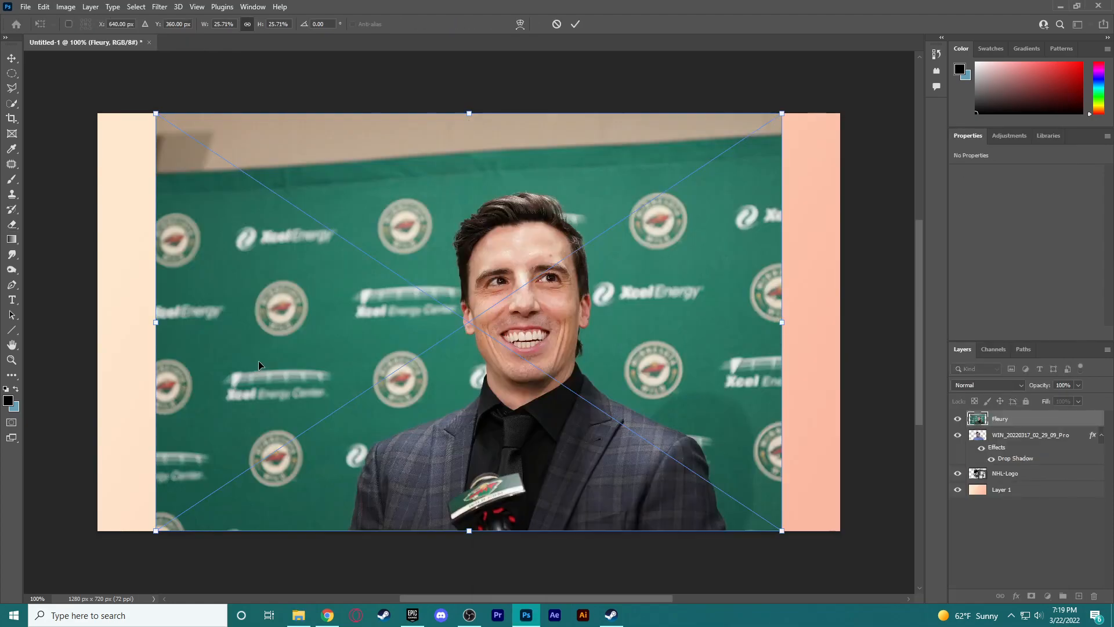
left_click(11, 58)
left_click_drag(321, 342, 41, 380)
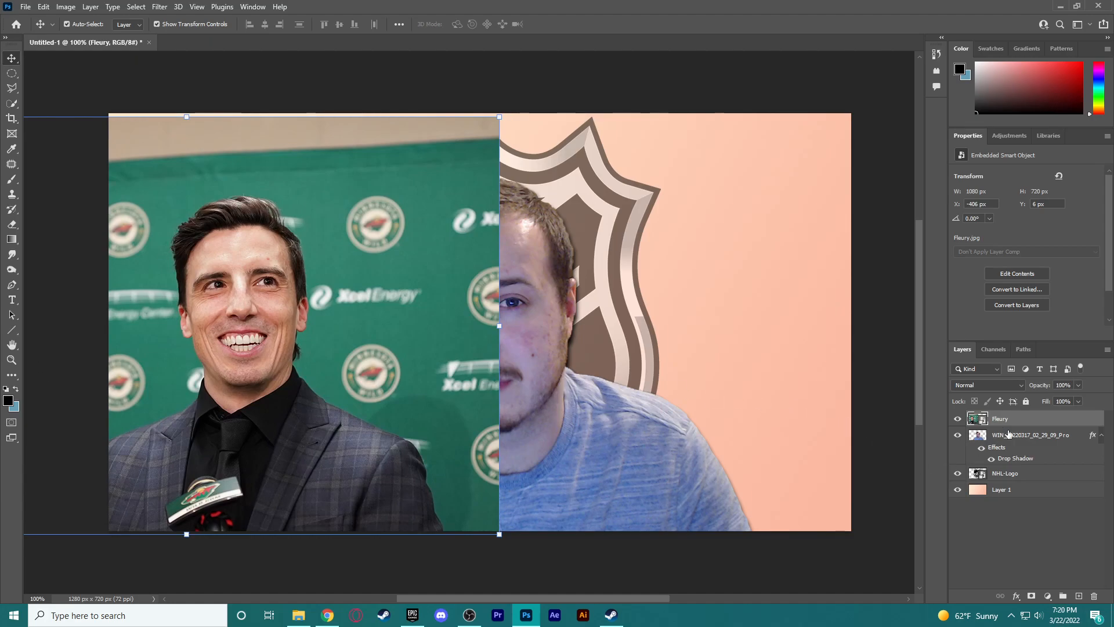
right_click(1032, 418)
left_click(921, 319)
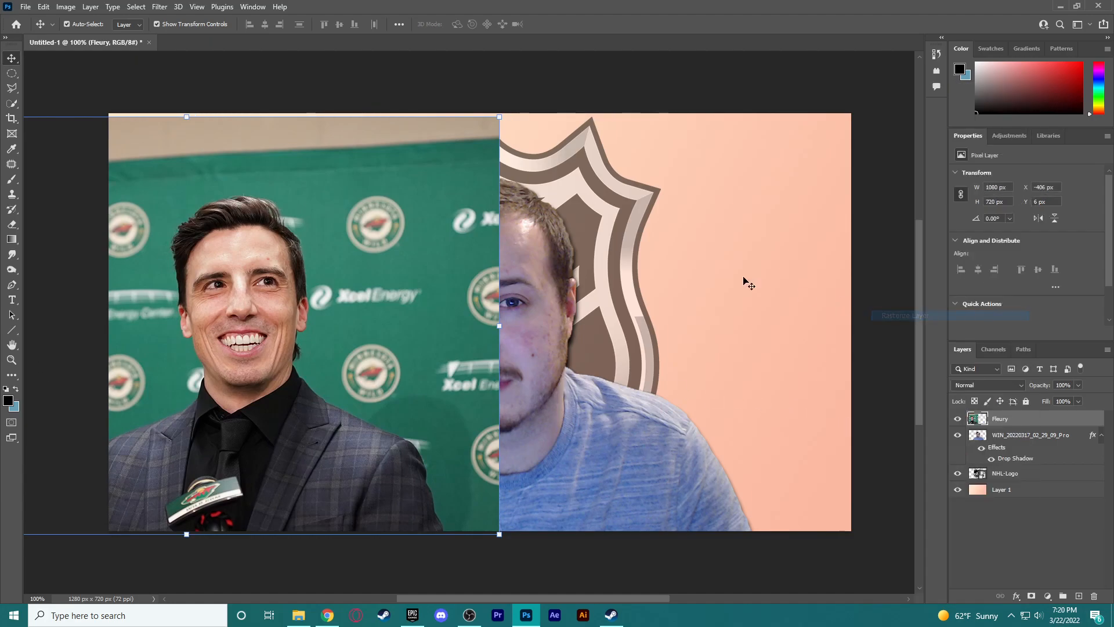
Step: Quick-select the wall and upper green backdrop around Fleury's head, delete them, and clear the selection
left_click(17, 104)
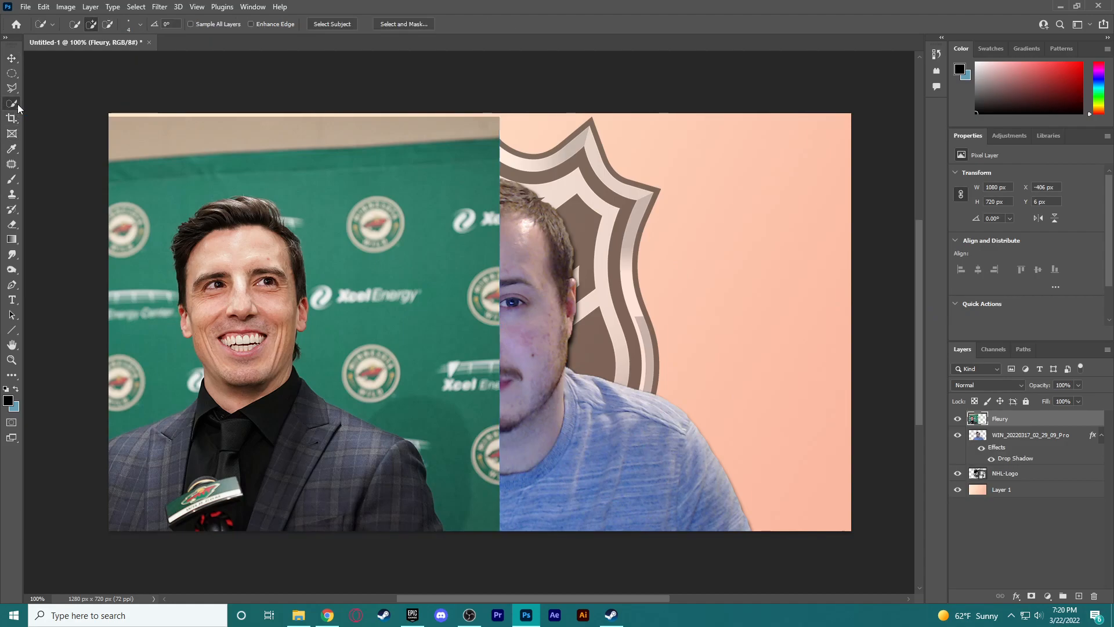
mouse_move(375, 215)
left_mouse_down()
mouse_move(374, 261)
mouse_move(446, 200)
mouse_move(320, 138)
left_mouse_up()
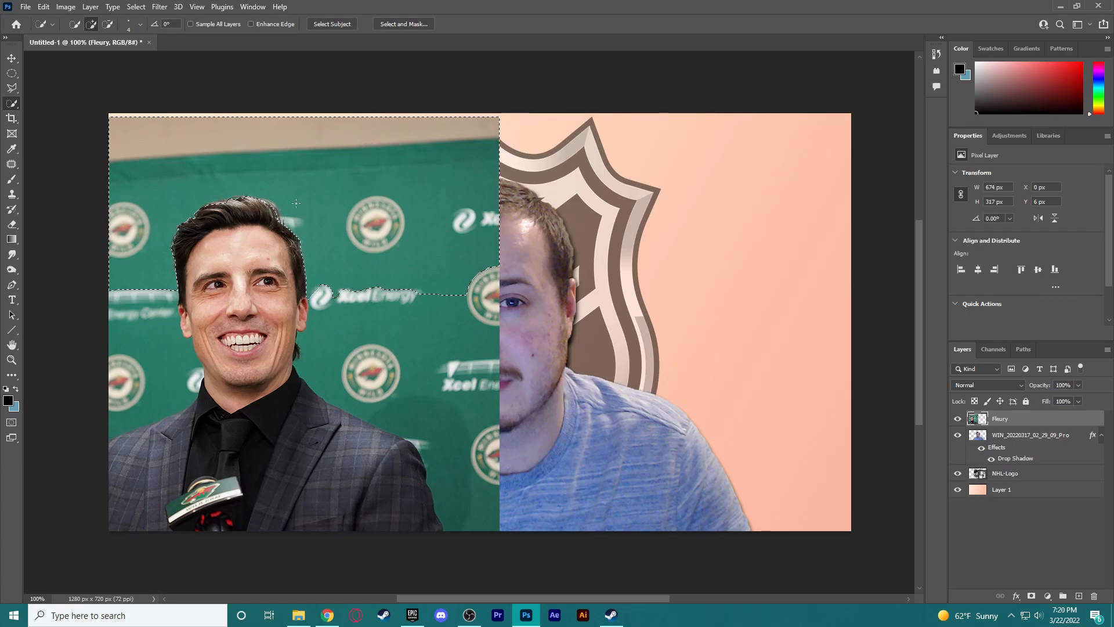
key("Delete")
key("ctrl+d")
Step: Quick-select the remaining green backdrop on both sides of Fleury's shoulders, delete it, and clear the selection
left_click(369, 362)
mouse_move(390, 364)
left_mouse_down()
mouse_move(428, 350)
mouse_move(451, 369)
mouse_move(447, 417)
mouse_move(423, 414)
mouse_move(477, 324)
mouse_move(477, 277)
left_mouse_up()
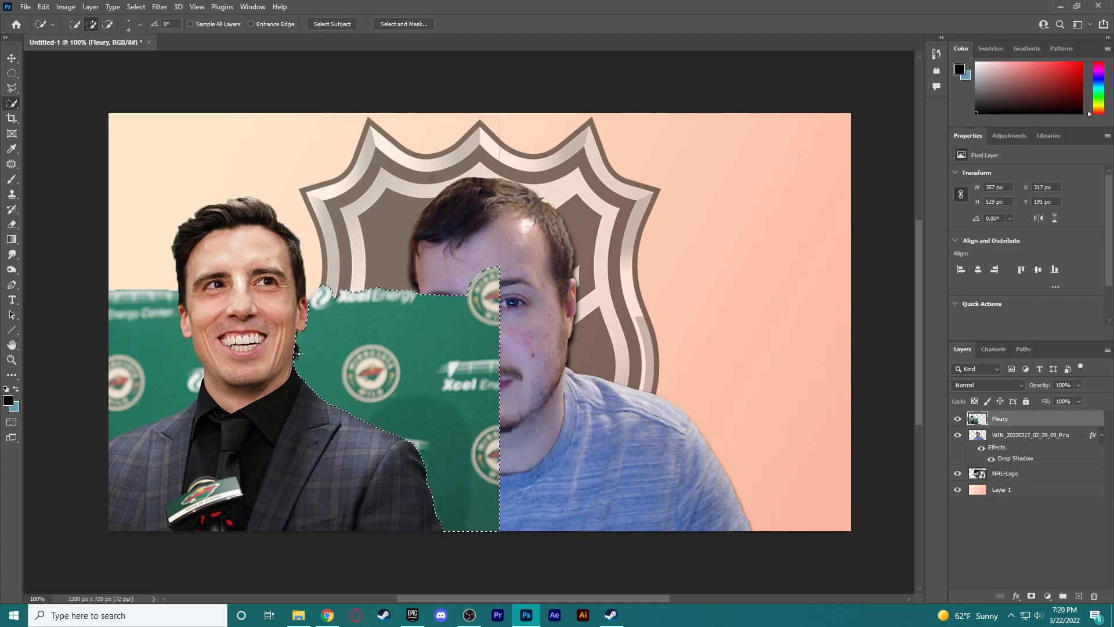
key("Delete")
key("ctrl+d")
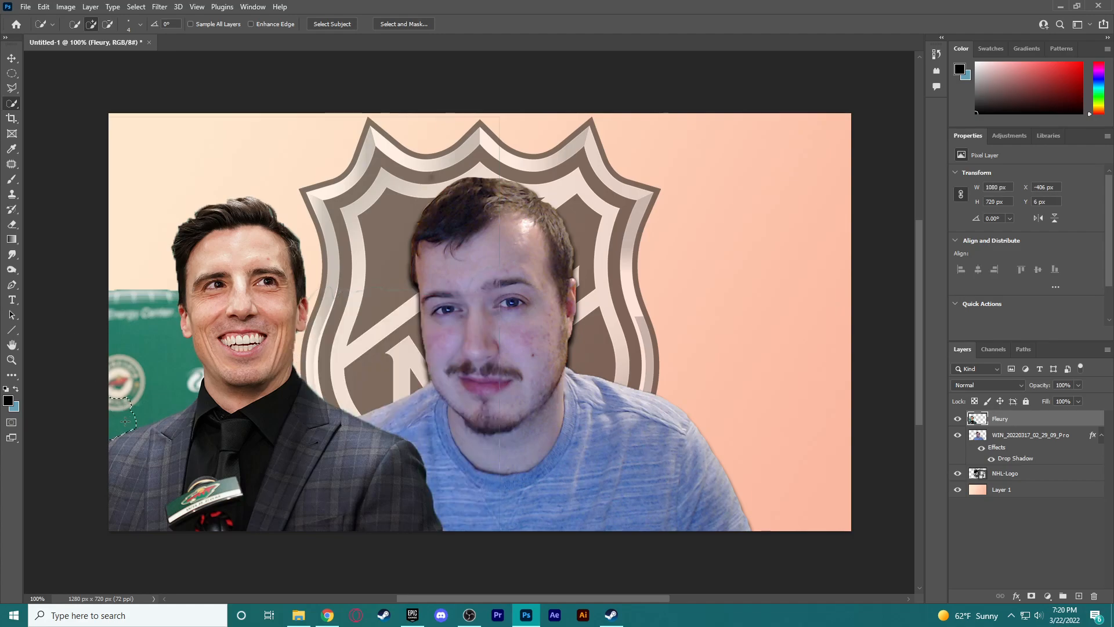
mouse_move(162, 406)
left_mouse_down()
mouse_move(184, 327)
mouse_move(175, 289)
mouse_move(152, 288)
mouse_move(118, 375)
left_mouse_up()
key("Delete")
key("ctrl+d")
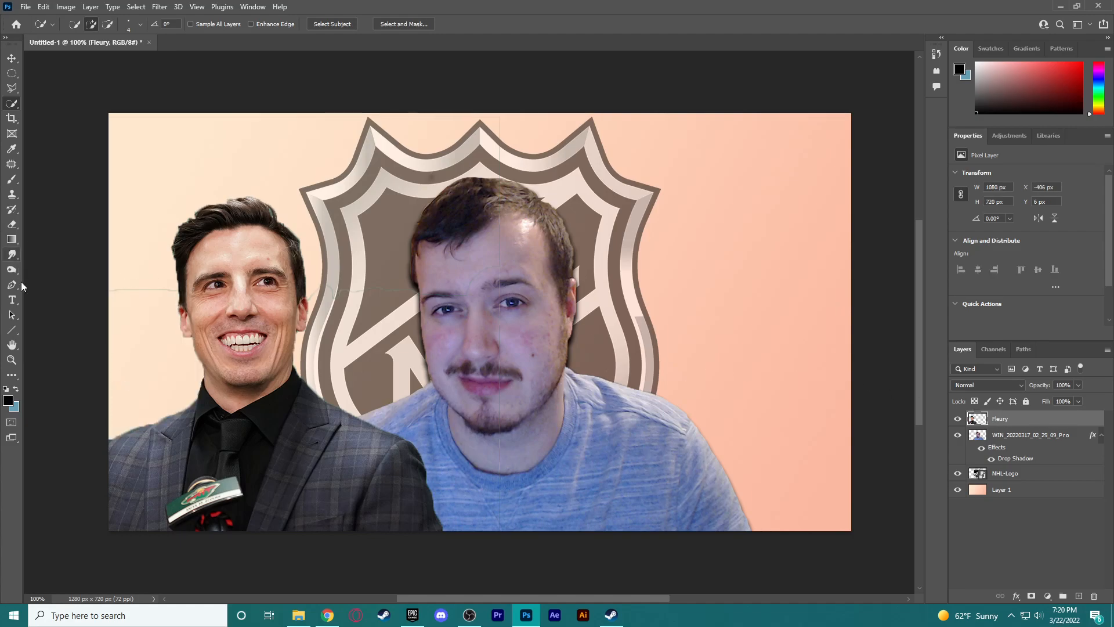
Step: Erase the stray backdrop outlines around the Fleury cut-out with the 35 px eraser
left_click(12, 224)
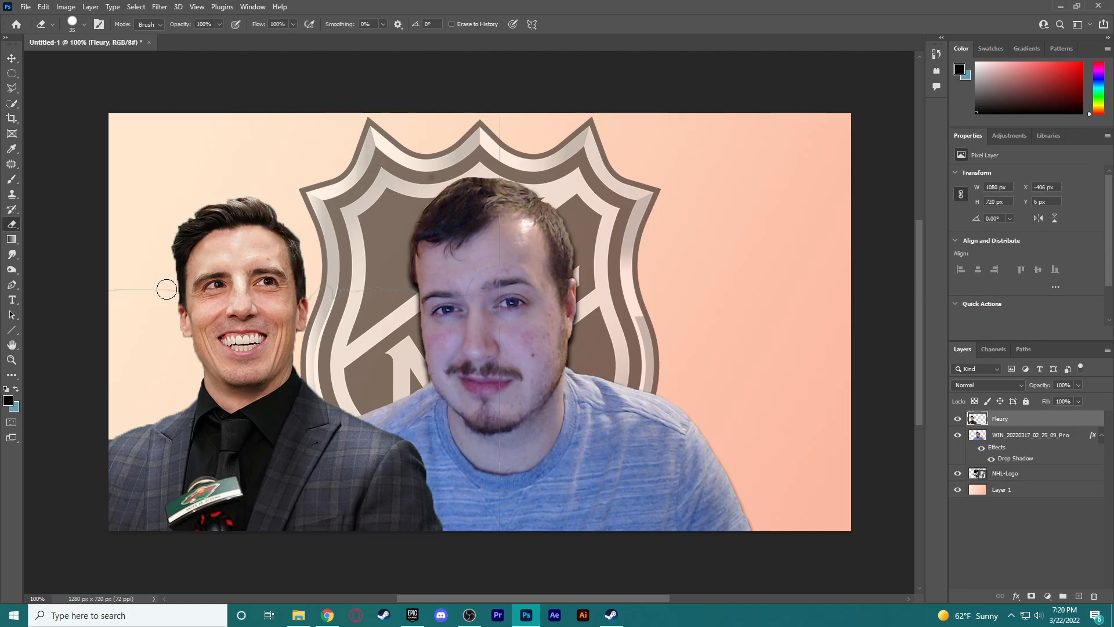
left_click_drag(167, 290, 102, 302)
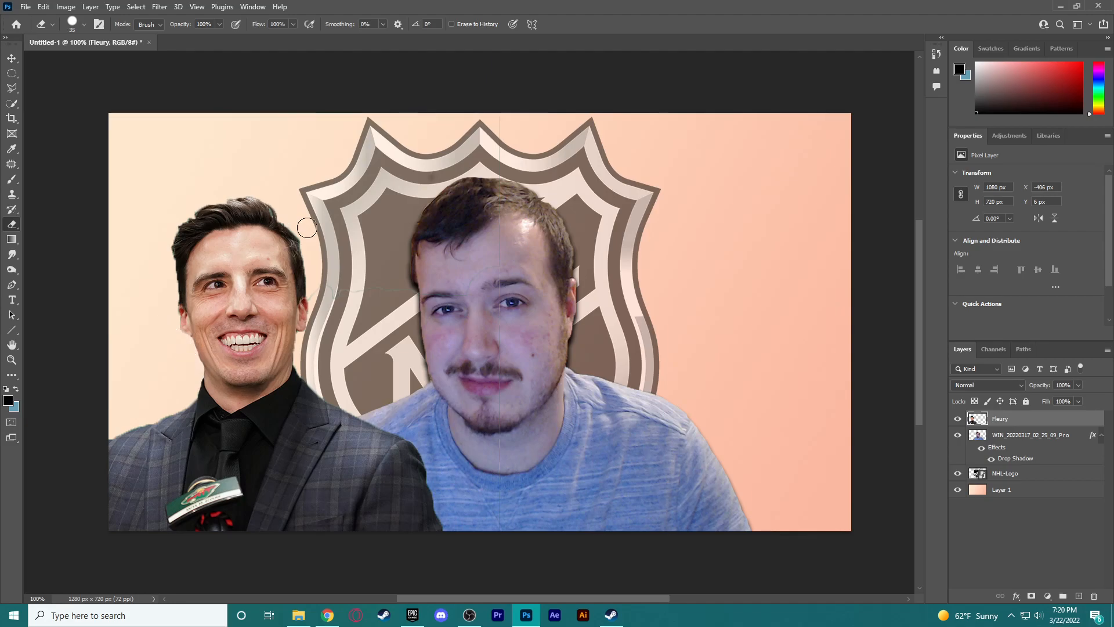
mouse_move(261, 119)
left_mouse_down()
mouse_move(104, 115)
mouse_move(562, 121)
mouse_move(450, 128)
mouse_move(546, 152)
mouse_move(465, 156)
mouse_move(464, 173)
mouse_move(532, 208)
mouse_move(514, 275)
mouse_move(499, 247)
mouse_move(497, 372)
mouse_move(469, 242)
mouse_move(486, 376)
mouse_move(501, 359)
mouse_move(493, 405)
left_mouse_up()
mouse_move(502, 510)
left_mouse_down()
mouse_move(502, 539)
mouse_move(476, 470)
left_mouse_up()
Step: Place the Fleury layer beneath the webcam portrait layer and shift the cut-out left to about X -492 px
key("ctrl+bracketleft")
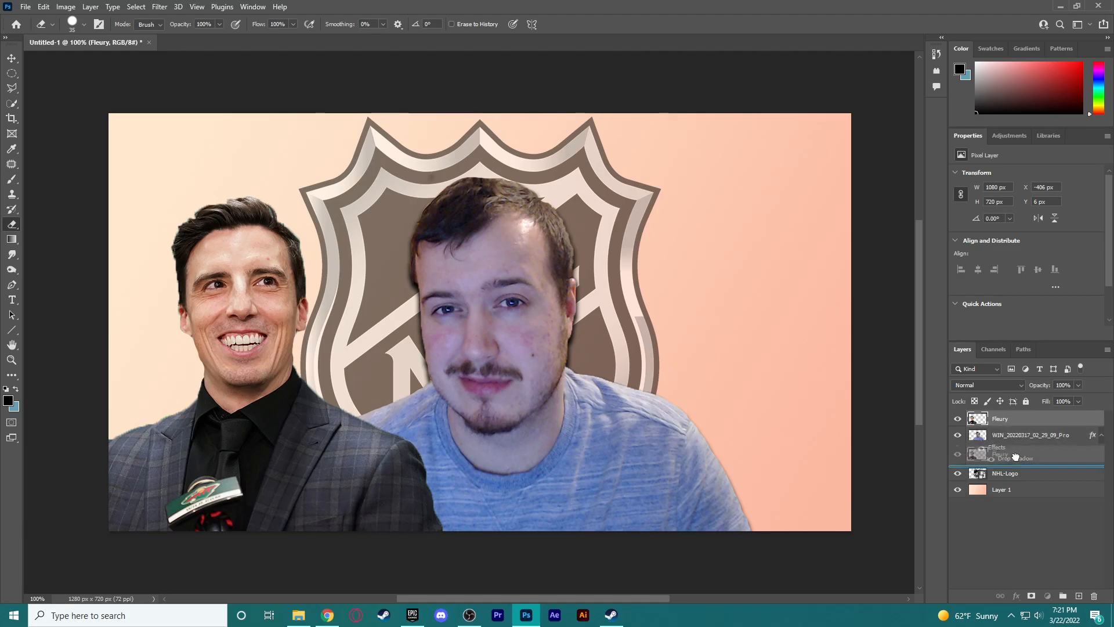
left_click(11, 58)
left_click_drag(268, 377, 235, 383)
left_click_drag(473, 117, 383, 202)
key("ctrl+z")
left_click_drag(214, 288, 170, 274)
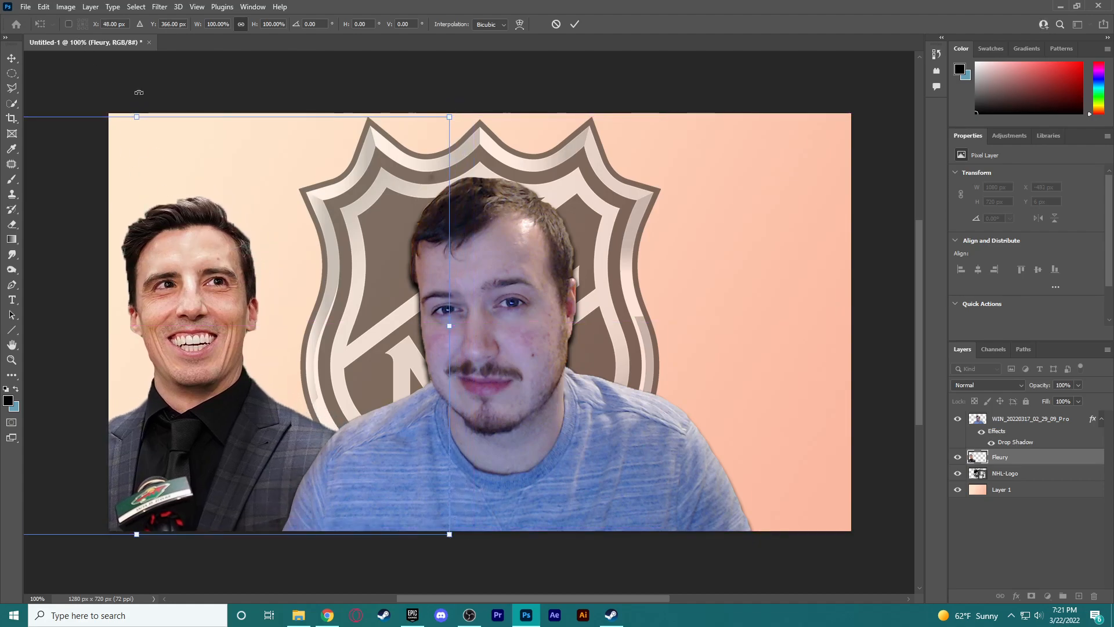
left_click(66, 7)
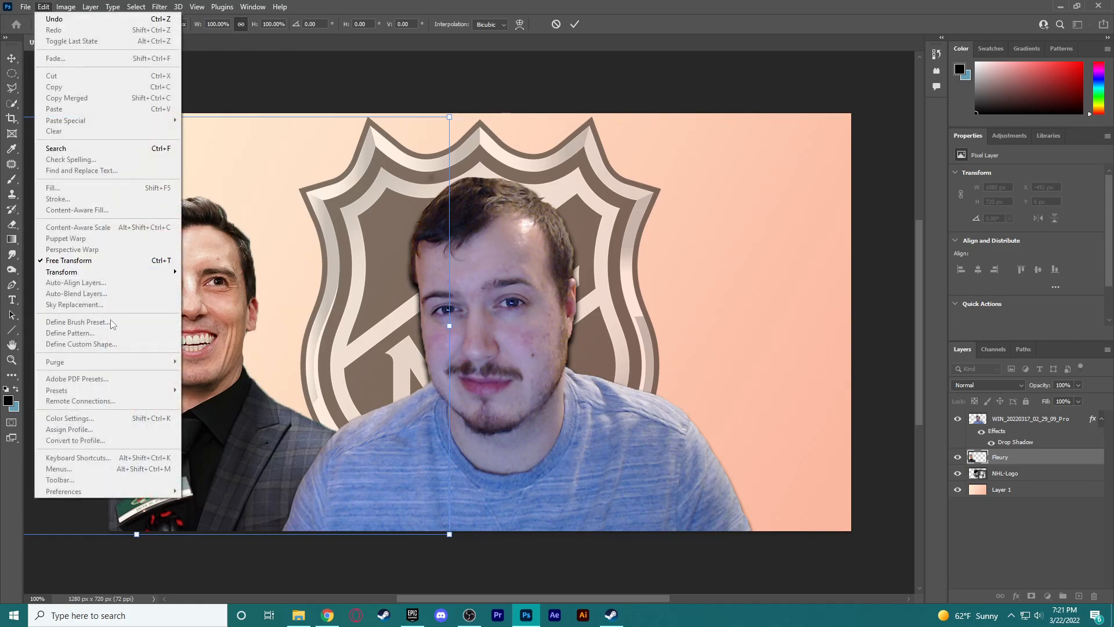
left_click(253, 86)
left_click(13, 58)
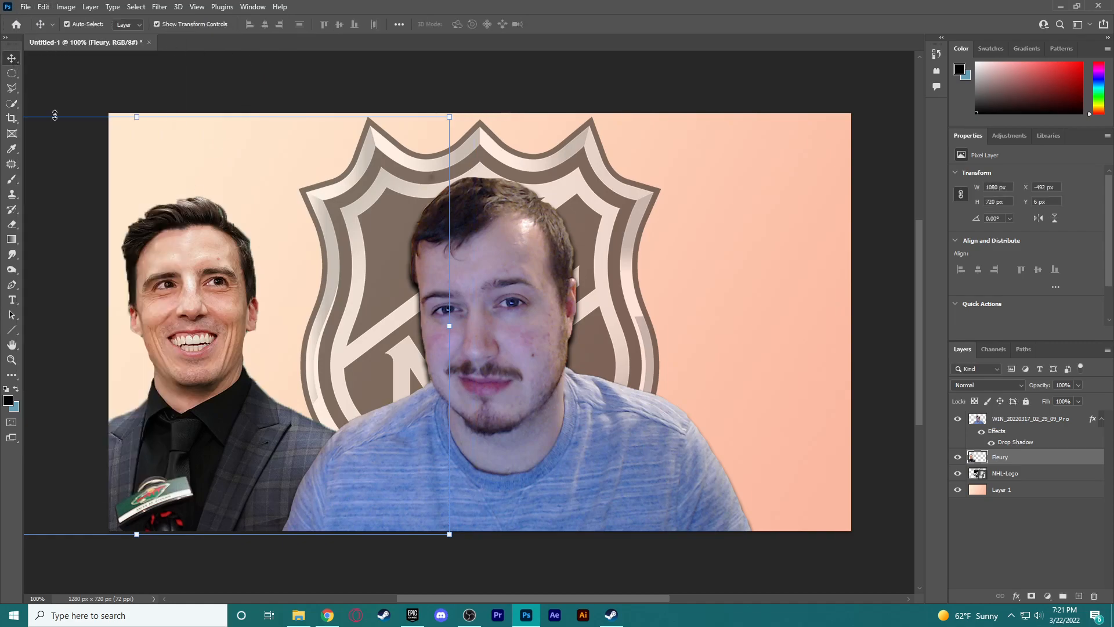
Step: Apply a Black & White adjustment to the Fleury layer, trying the Blue Filter and Darker presets before settling on Default
left_click(66, 6)
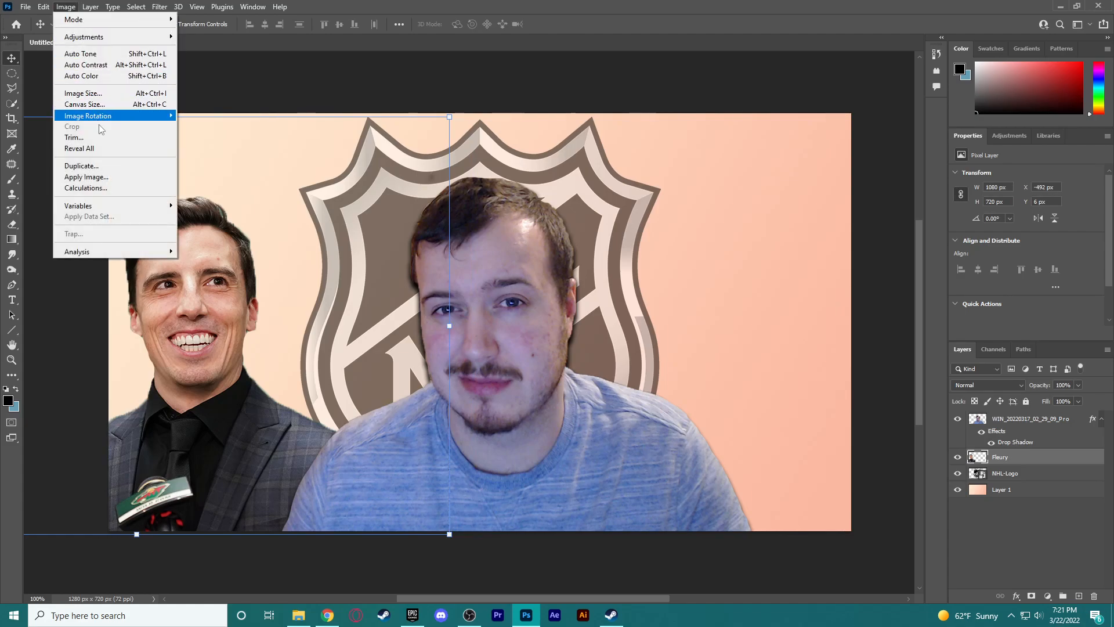
mouse_move(93, 37)
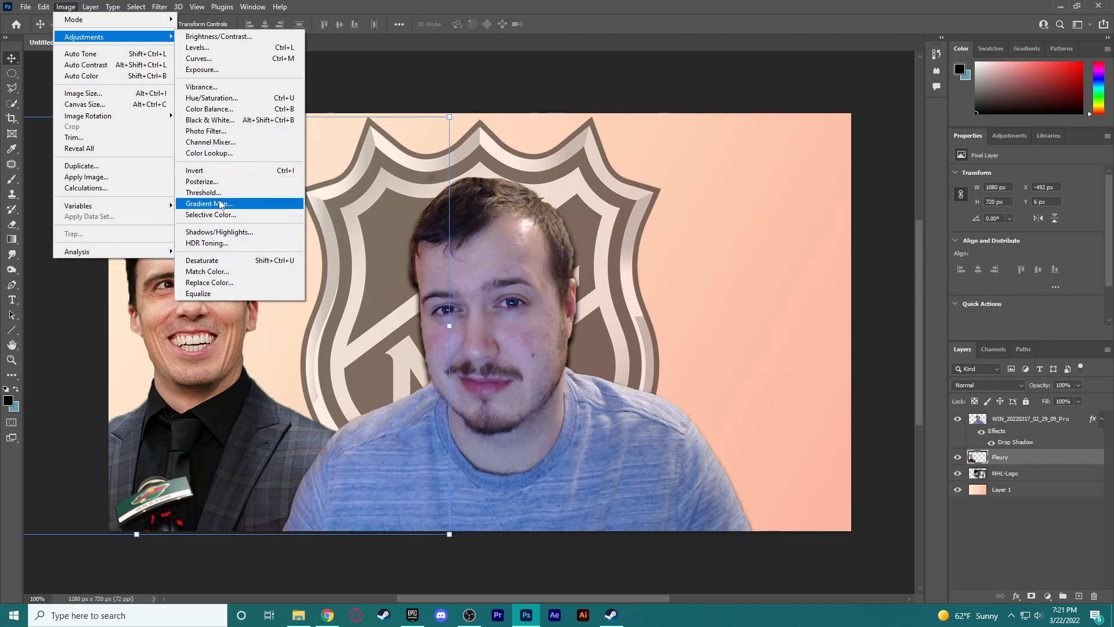
left_click(255, 120)
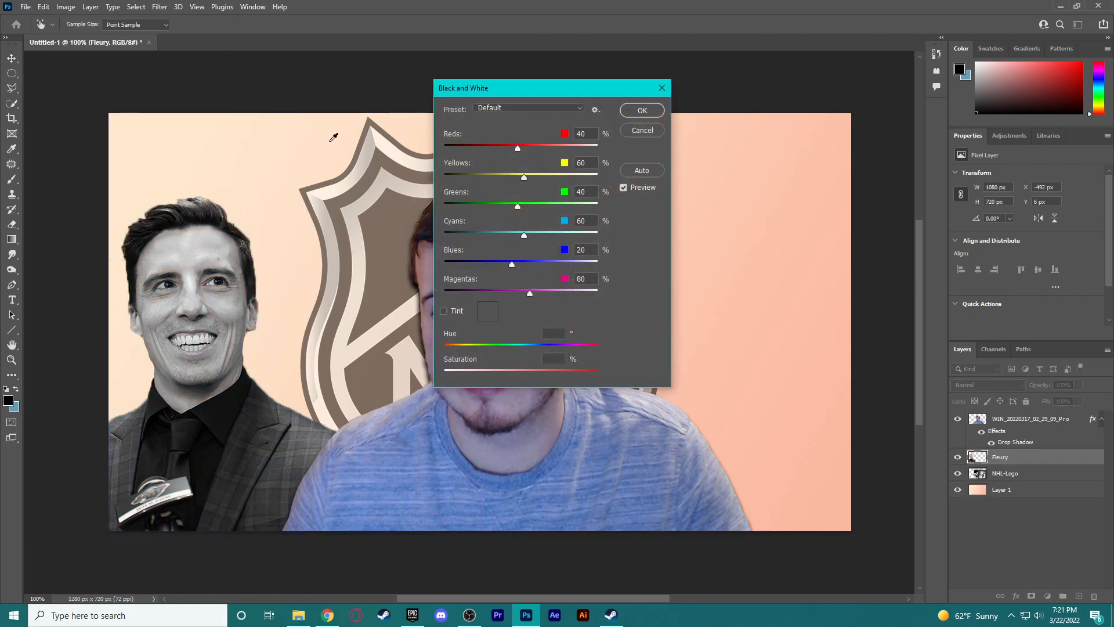
left_click(504, 109)
left_click(501, 142)
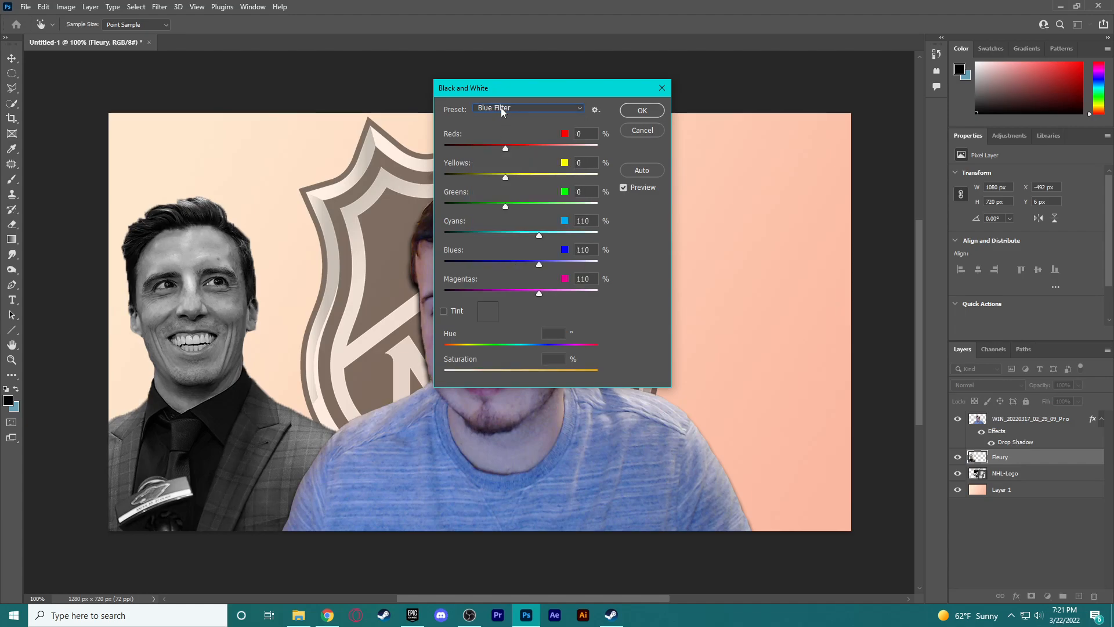
left_click(502, 111)
left_click(502, 152)
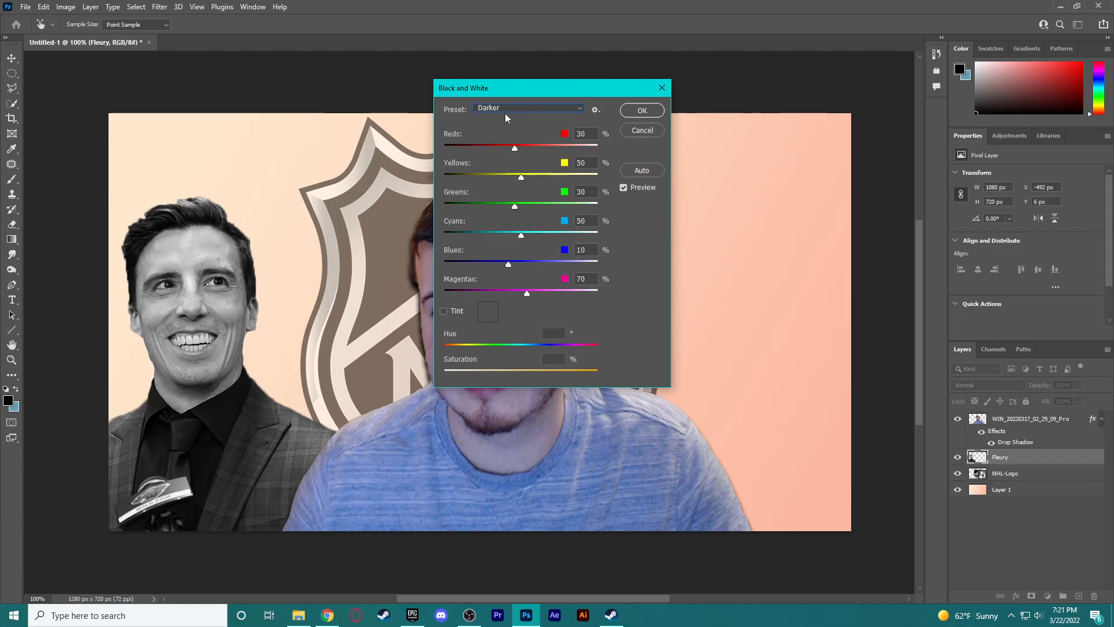
left_click(505, 113)
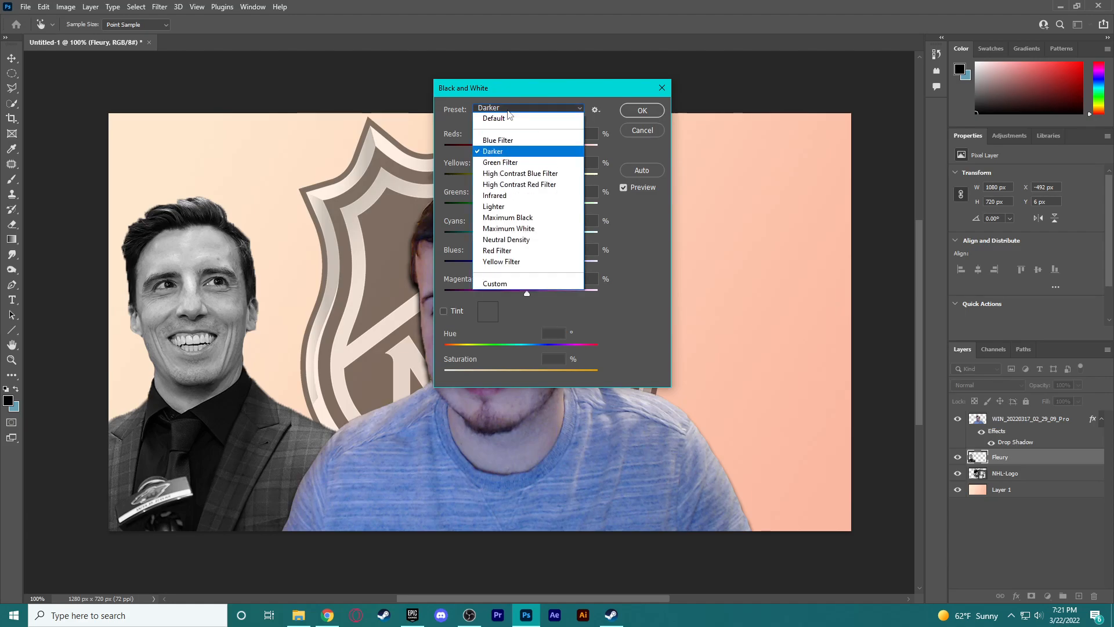
left_click(497, 119)
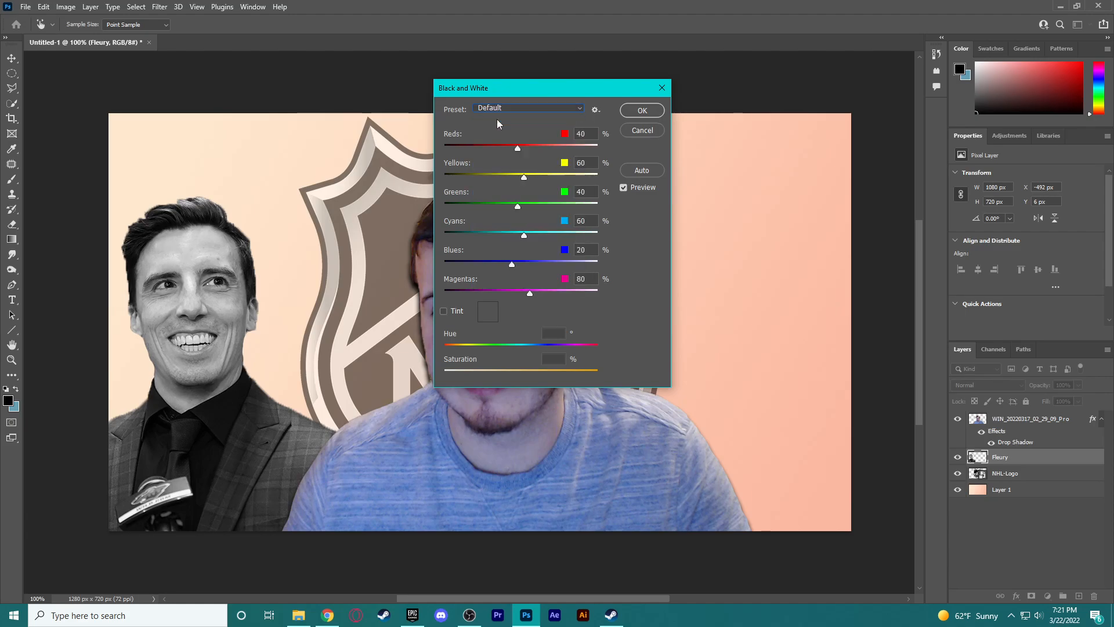
left_click(642, 110)
key("v")
left_click(142, 65)
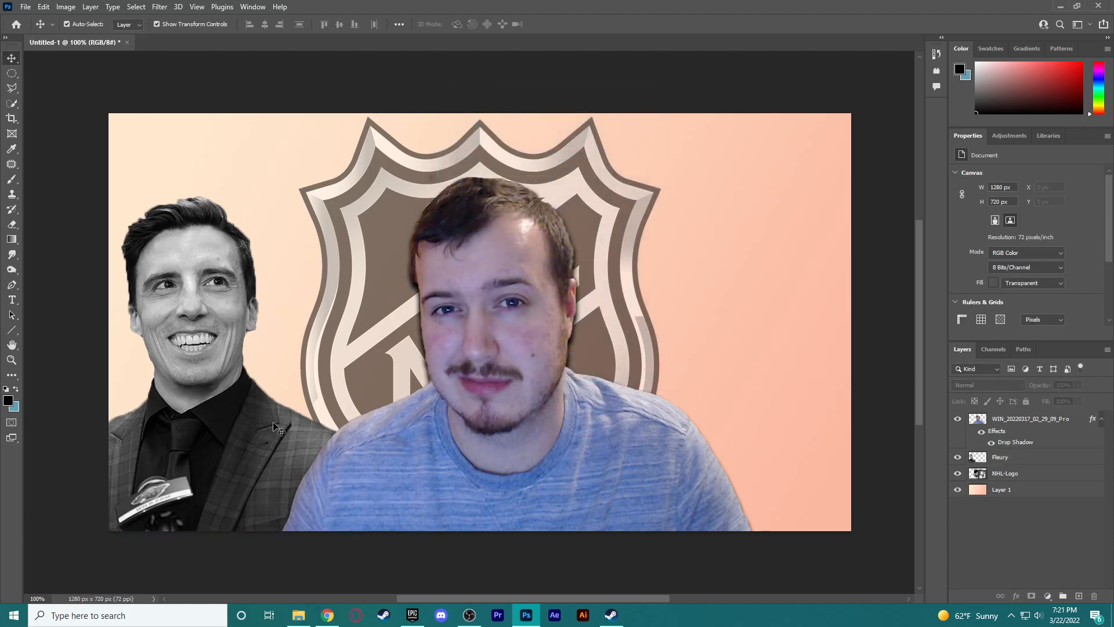
Step: Place the Giroux photo in the composition, shift it left to about X -91 px, and rasterize its layer
left_click(298, 615)
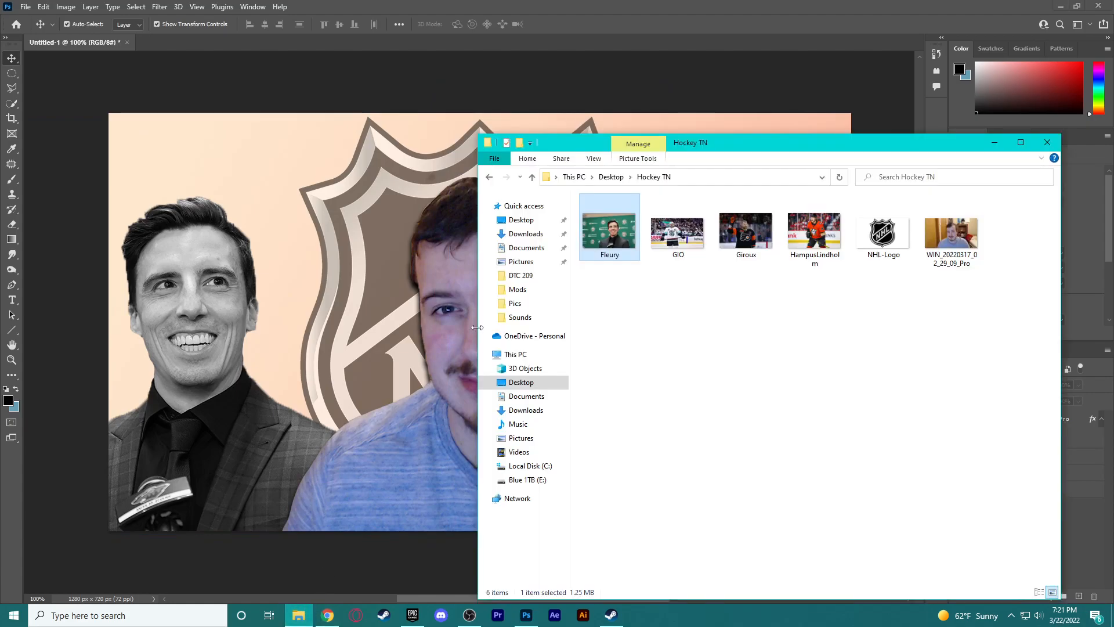
left_click_drag(745, 232, 342, 364)
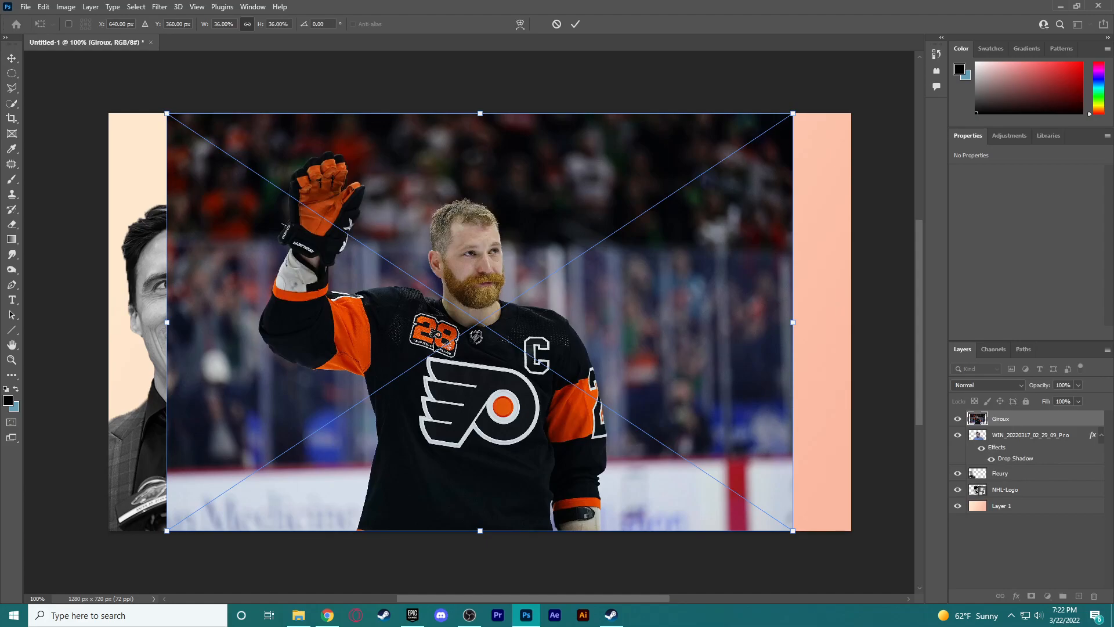
left_click_drag(435, 331, 323, 333)
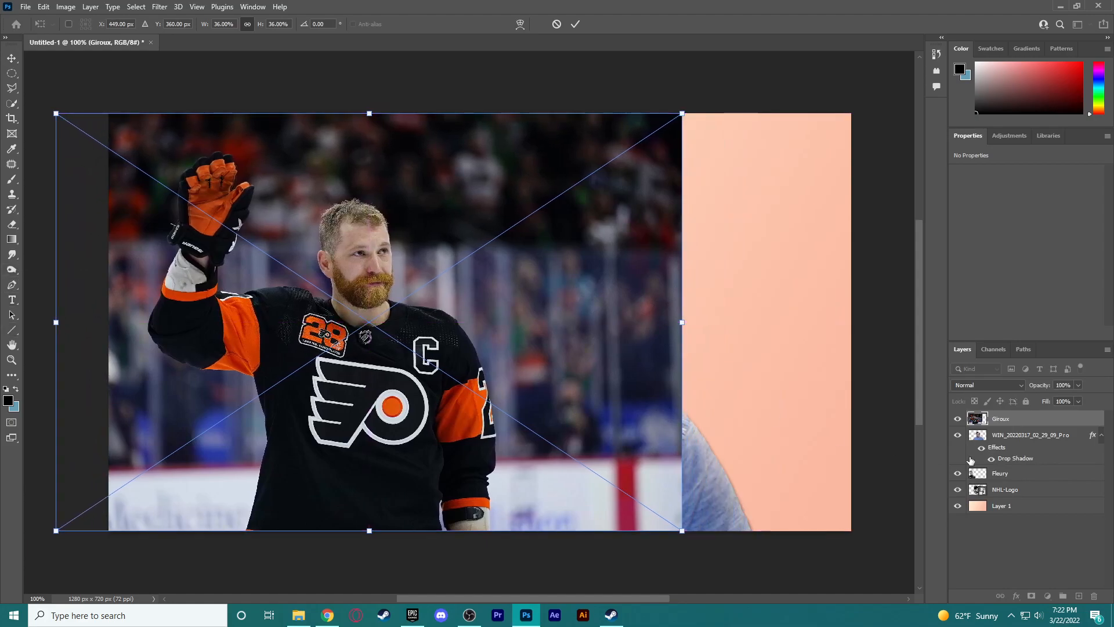
key("Return")
right_click(1036, 422)
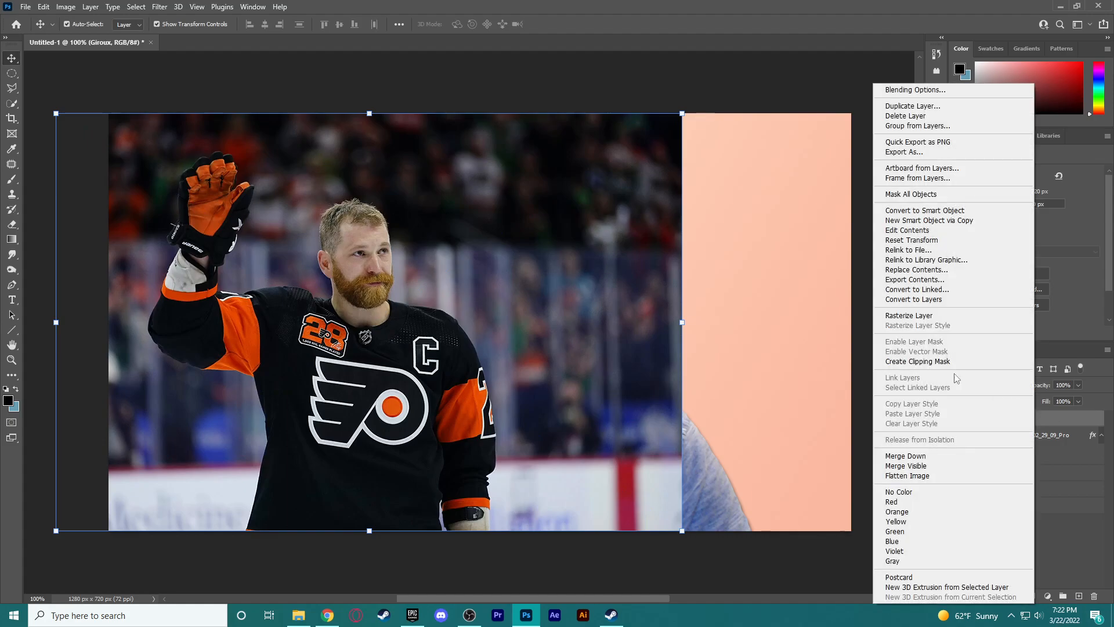
left_click(917, 319)
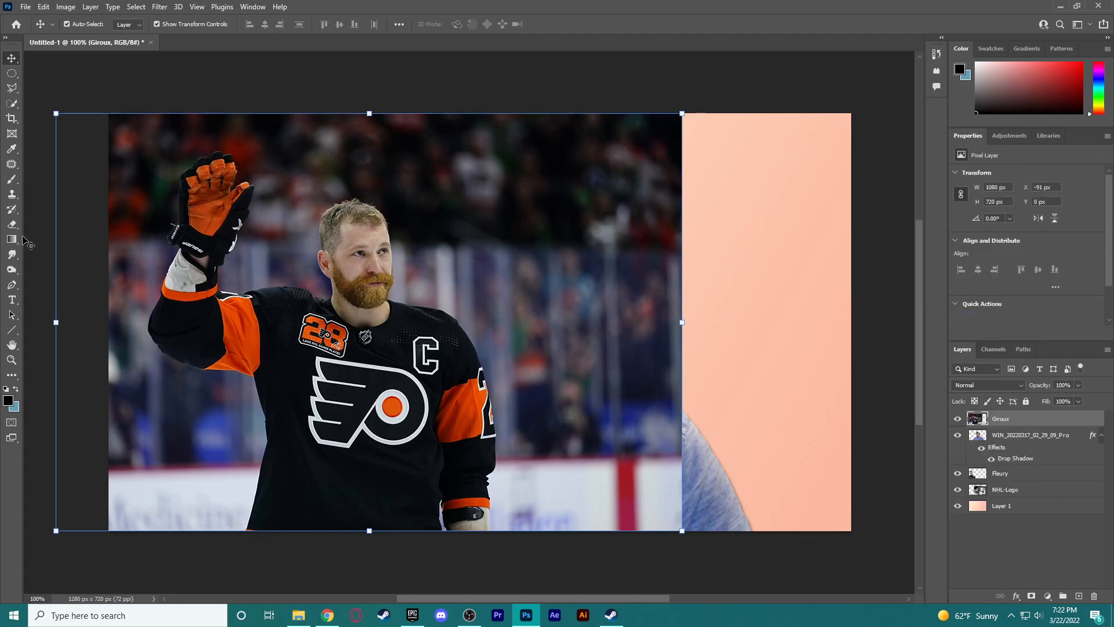
Step: Quick-select and delete the Giroux photo's backdrop below the raised arm and around the outer side of the glove, keeping the arm intact
left_click(12, 104)
mouse_move(152, 463)
left_mouse_down()
mouse_move(202, 479)
mouse_move(229, 435)
left_mouse_up()
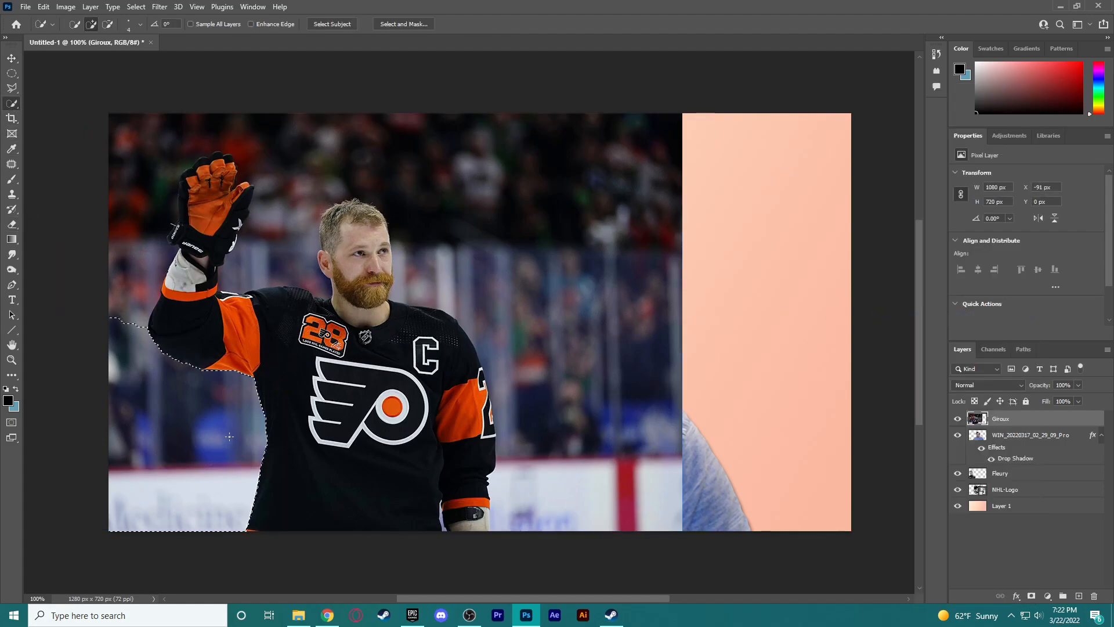
key("ctrl+x")
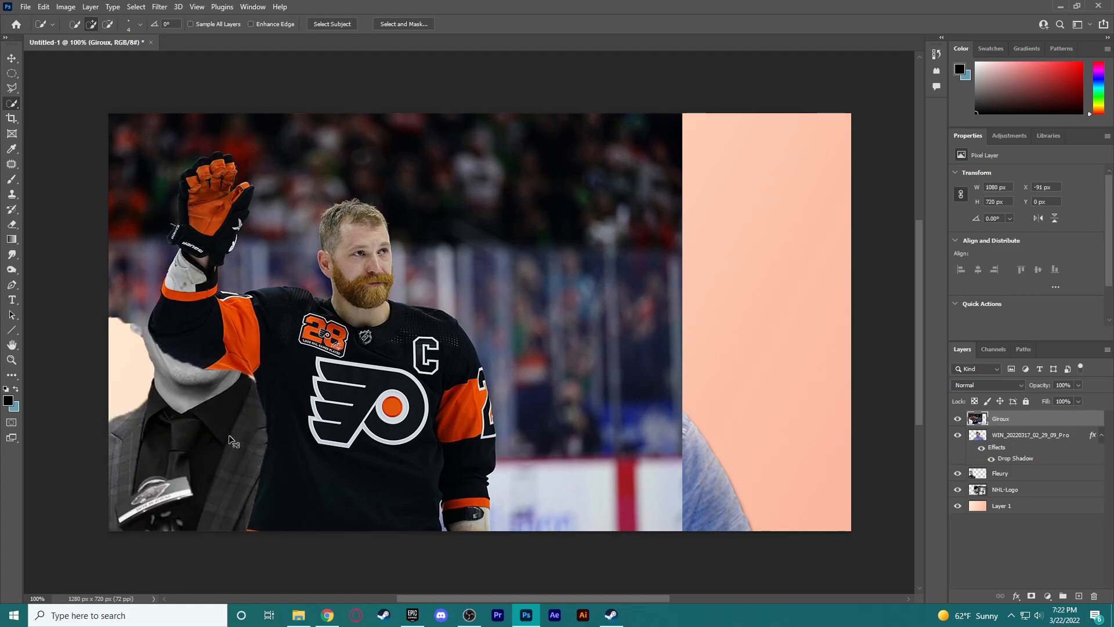
left_click_drag(142, 283, 147, 182)
left_click_drag(186, 220, 183, 206, "alt")
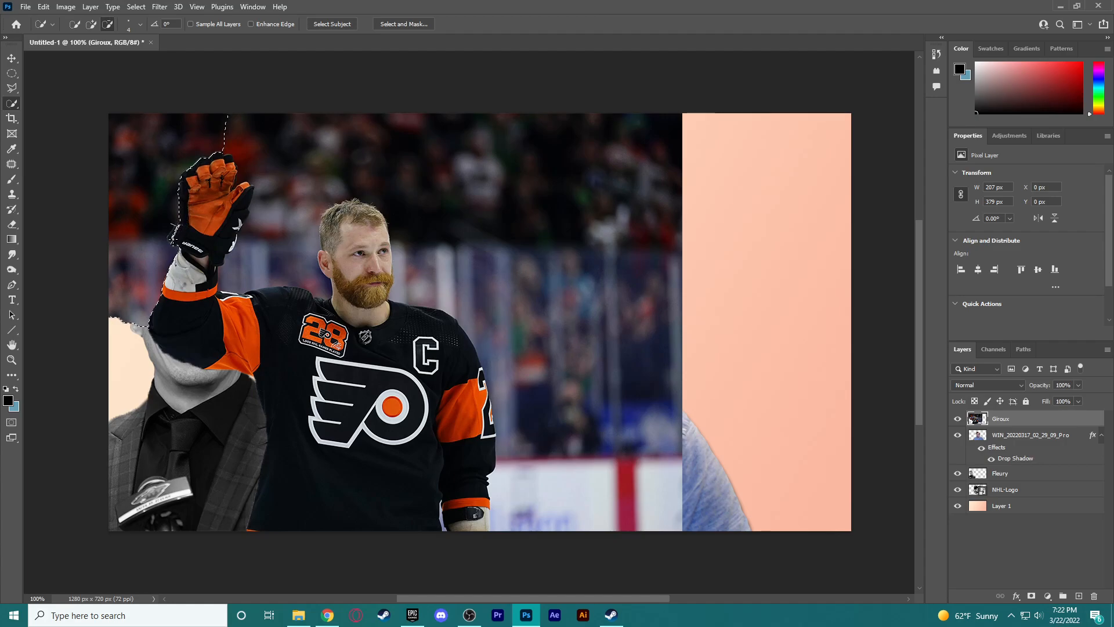
left_click_drag(177, 225, 173, 240)
key("Delete")
key("ctrl+d")
Step: Quick-select and delete the arena backdrop on the Giroux layer from his head and captain's-letter shoulder to the photo's far edge
left_click_drag(433, 187, 560, 288)
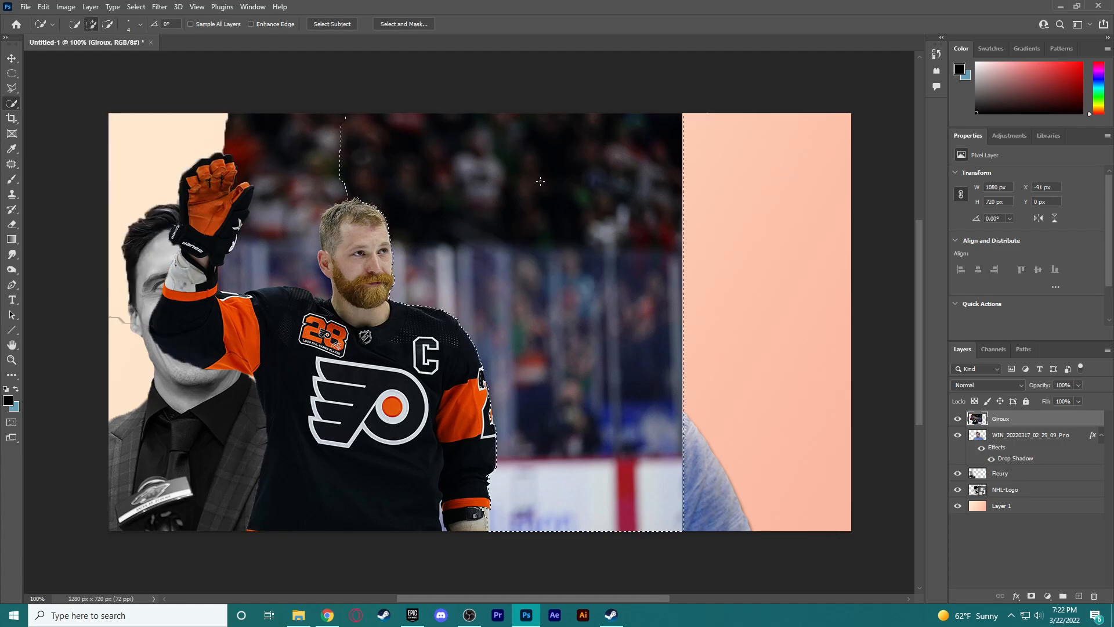
key("alt")
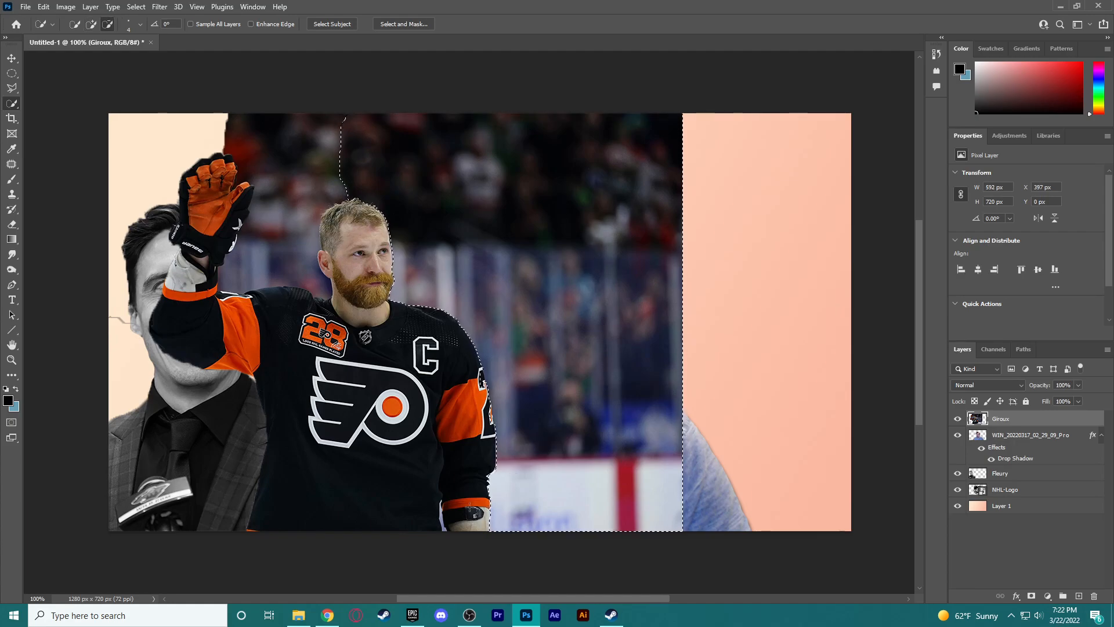
key("alt")
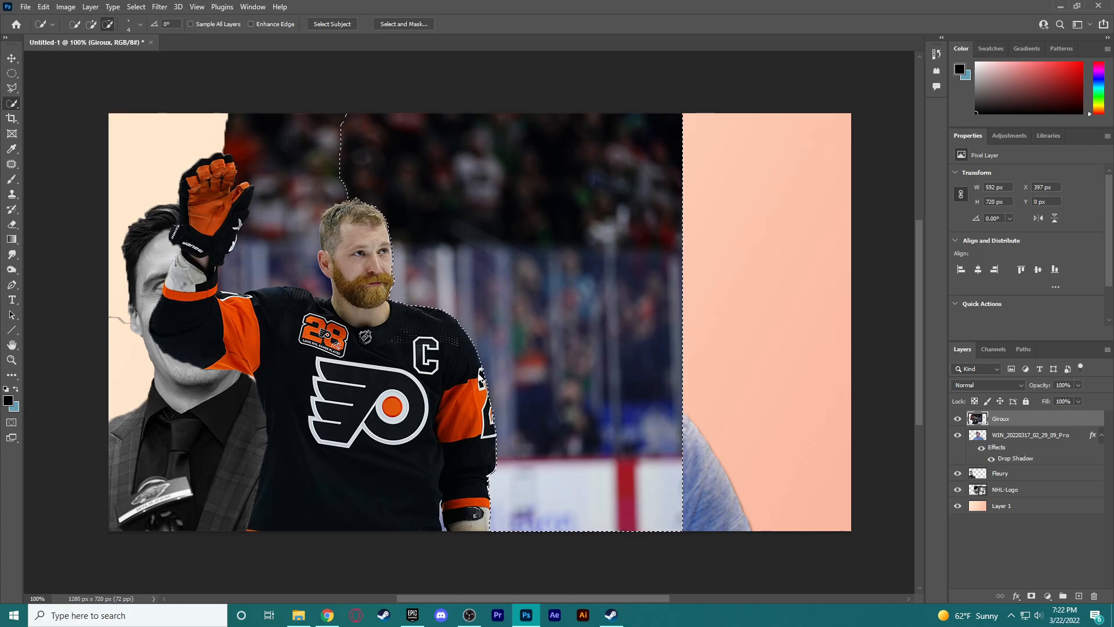
key("Delete")
key("ctrl+d")
Step: Delete the remaining backdrop between Giroux's raised glove and his head, keeping the glove and sleeve out of the selection
left_click_drag(274, 253, 286, 201)
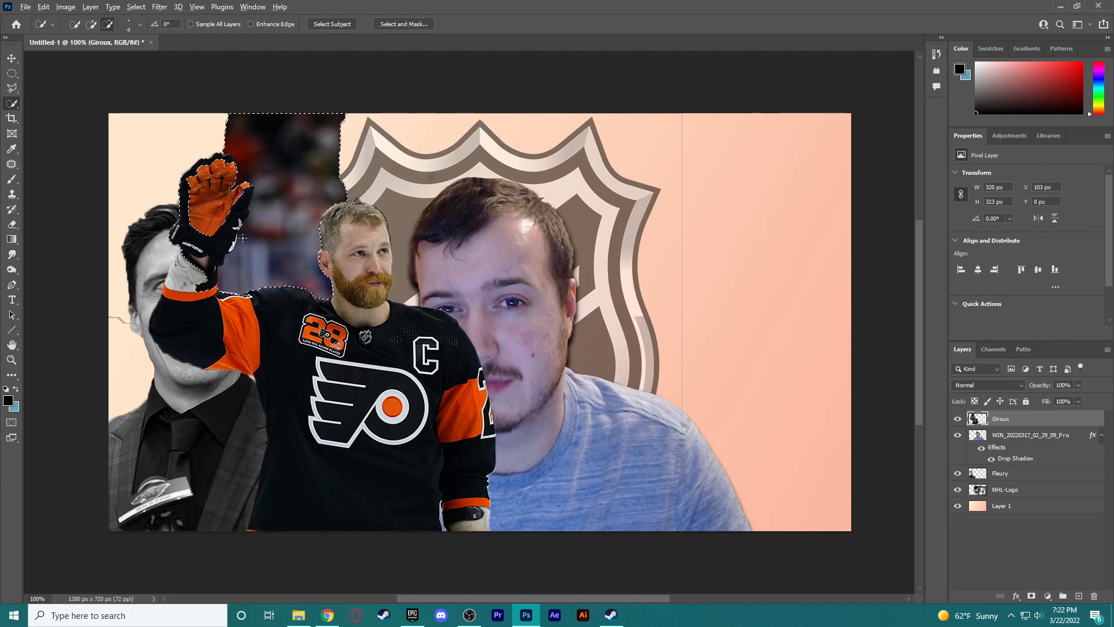
left_click_drag(203, 281, 210, 300, "alt")
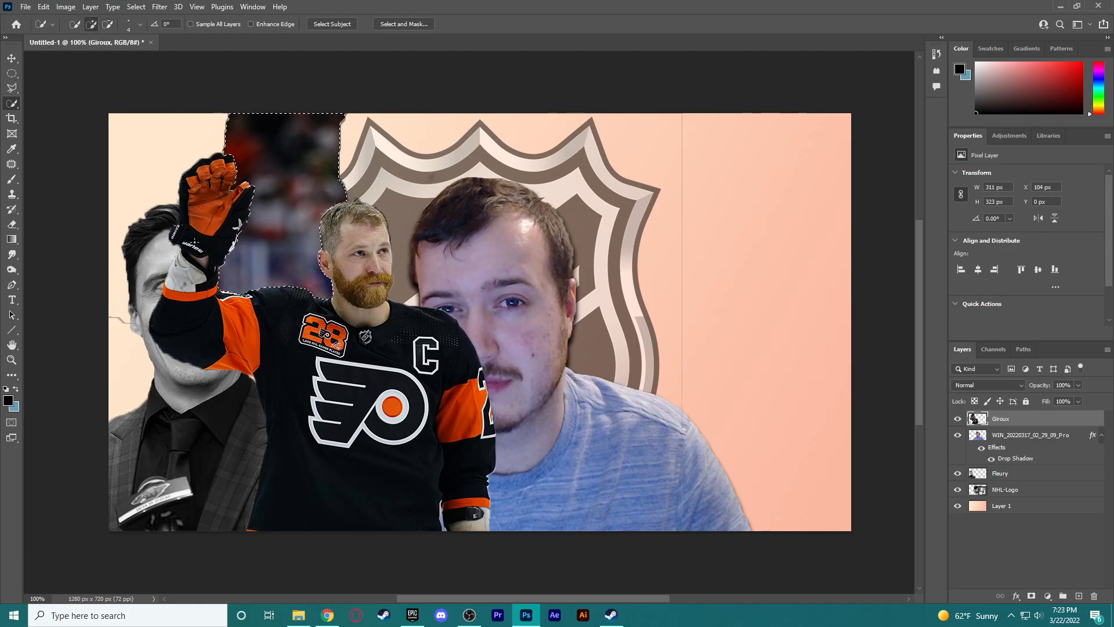
key("Delete")
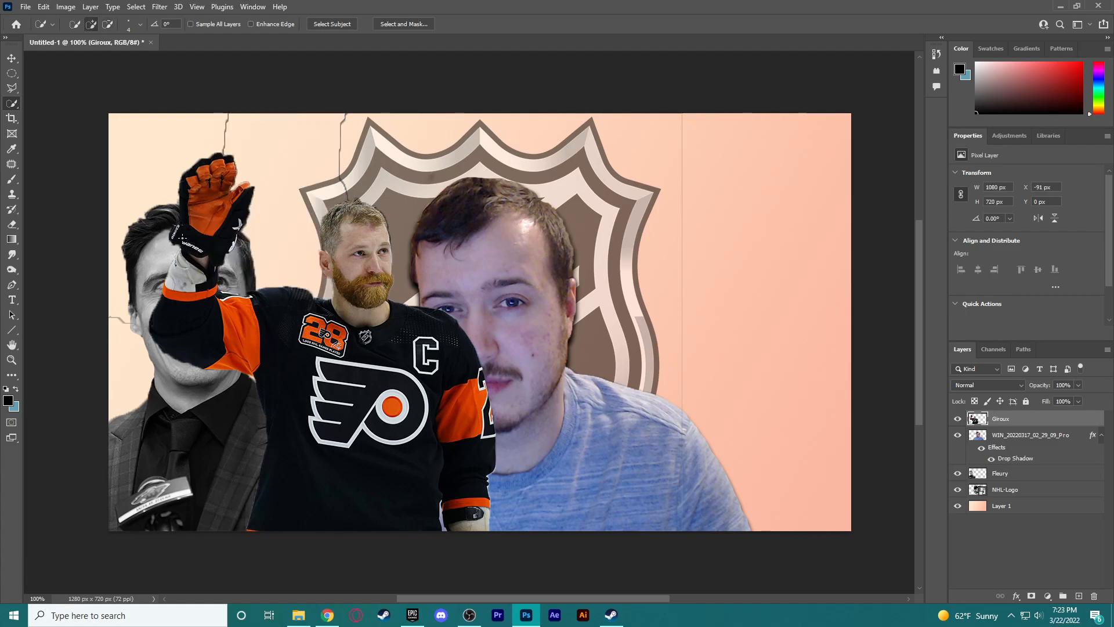
Step: Erase the stray backdrop outlines above Giroux and along the photo's former edges with the 35 px eraser
left_click(12, 224)
mouse_move(192, 121)
left_mouse_down()
mouse_move(224, 116)
mouse_move(225, 144)
left_mouse_up()
mouse_move(352, 121)
left_mouse_down()
mouse_move(326, 136)
mouse_move(347, 190)
left_mouse_up()
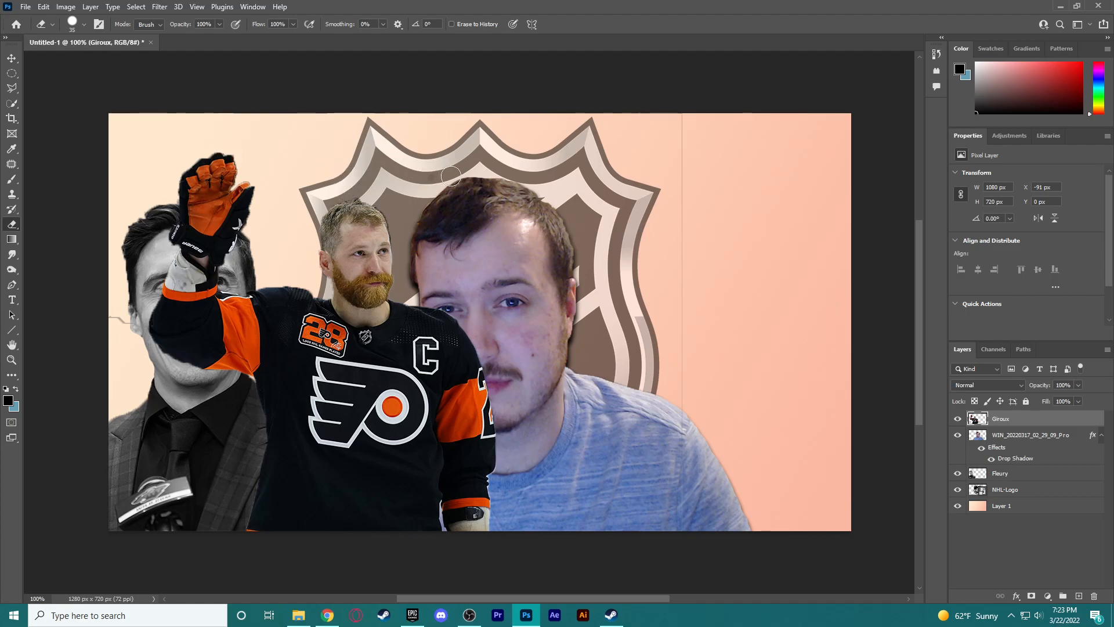
left_click_drag(597, 112, 481, 118)
left_click(680, 525)
Step: Try erasing the speck above the portrait on the webcam layer, and erase the stray line beside Fleury's jaw on the Giroux layer
left_click(1015, 475)
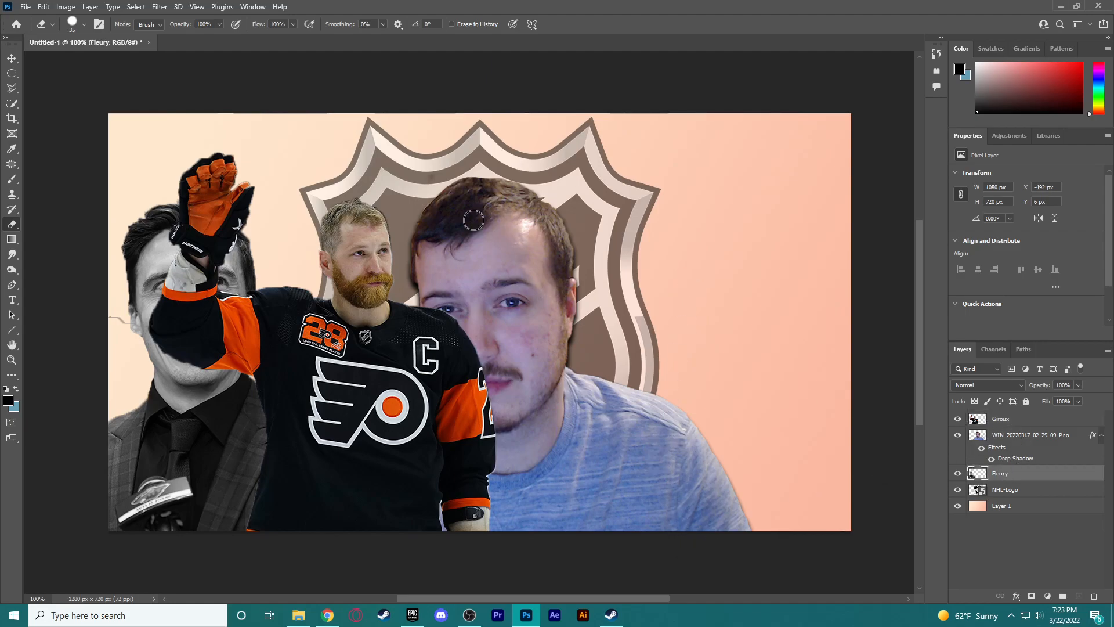
left_click(1016, 437)
left_click(446, 170)
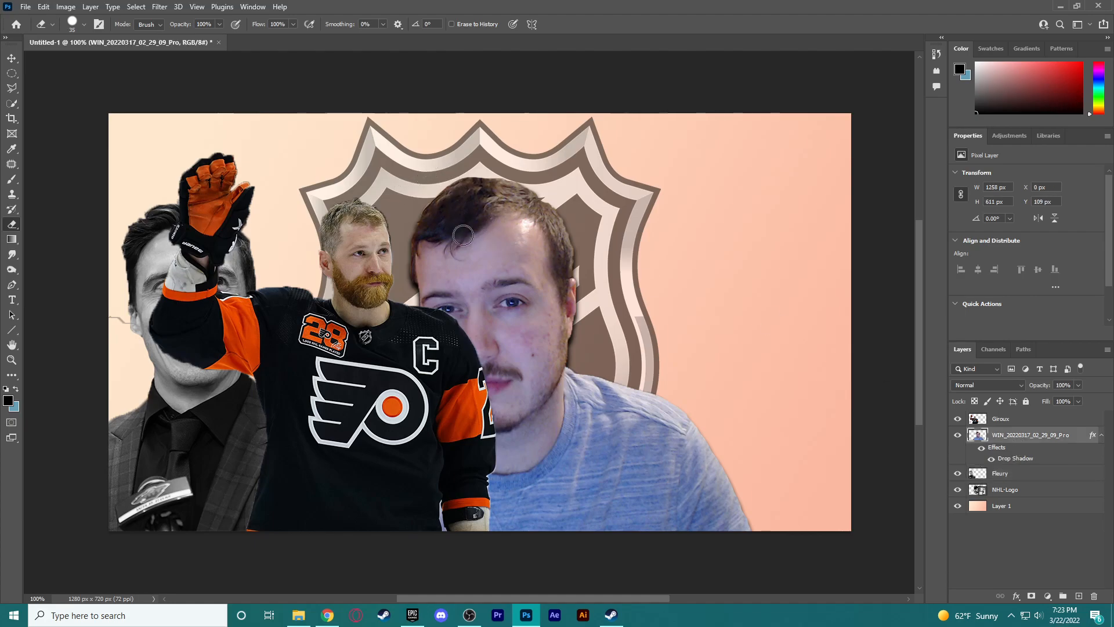
left_click(1021, 419)
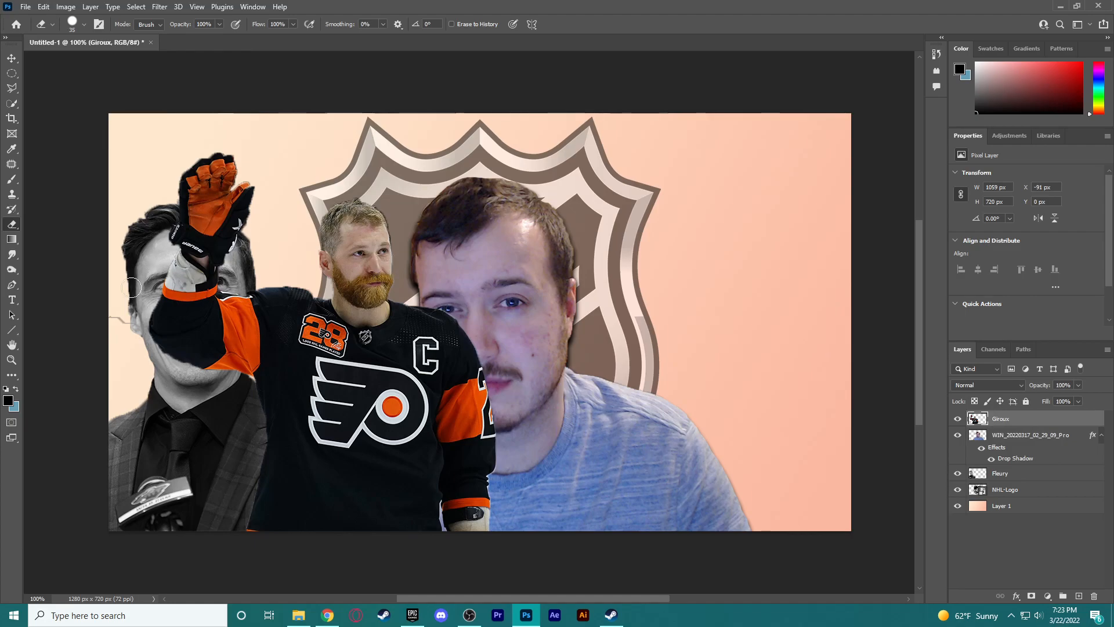
left_click_drag(128, 313, 110, 333)
Step: Place the Giroux layer beneath the Fleury layer and apply a Black & White adjustment to it
left_click_drag(1016, 418, 1022, 480)
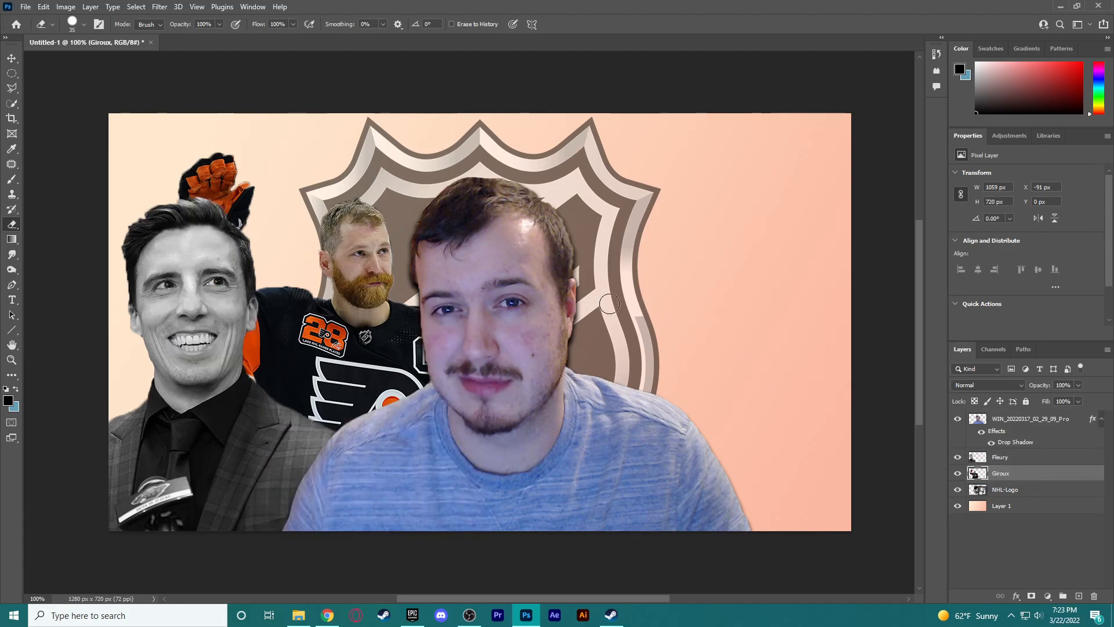
left_click(12, 58)
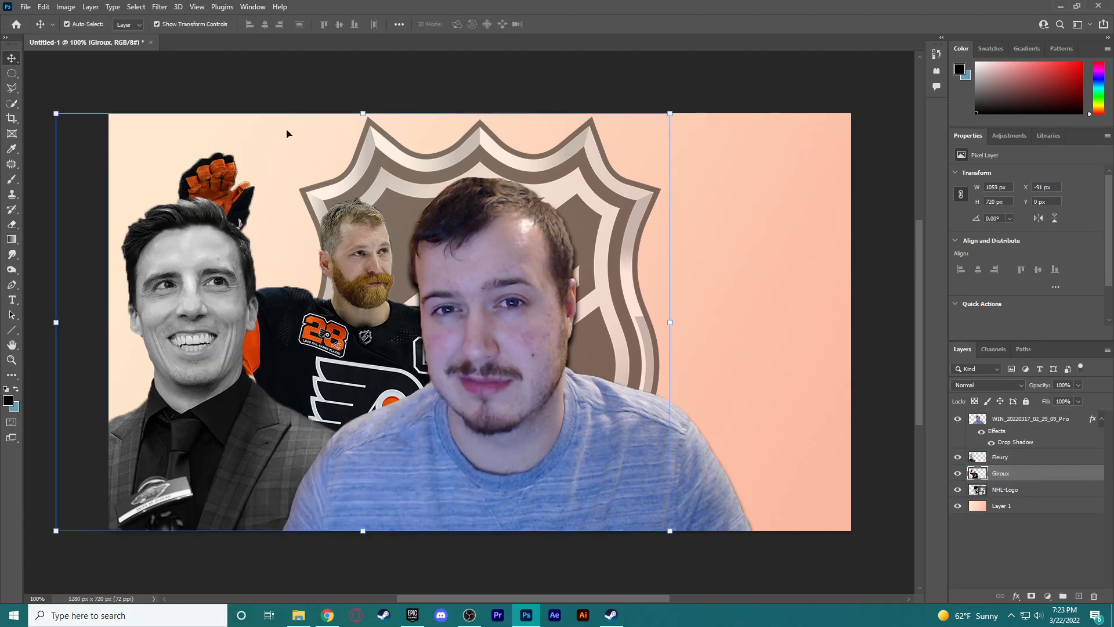
left_click(65, 7)
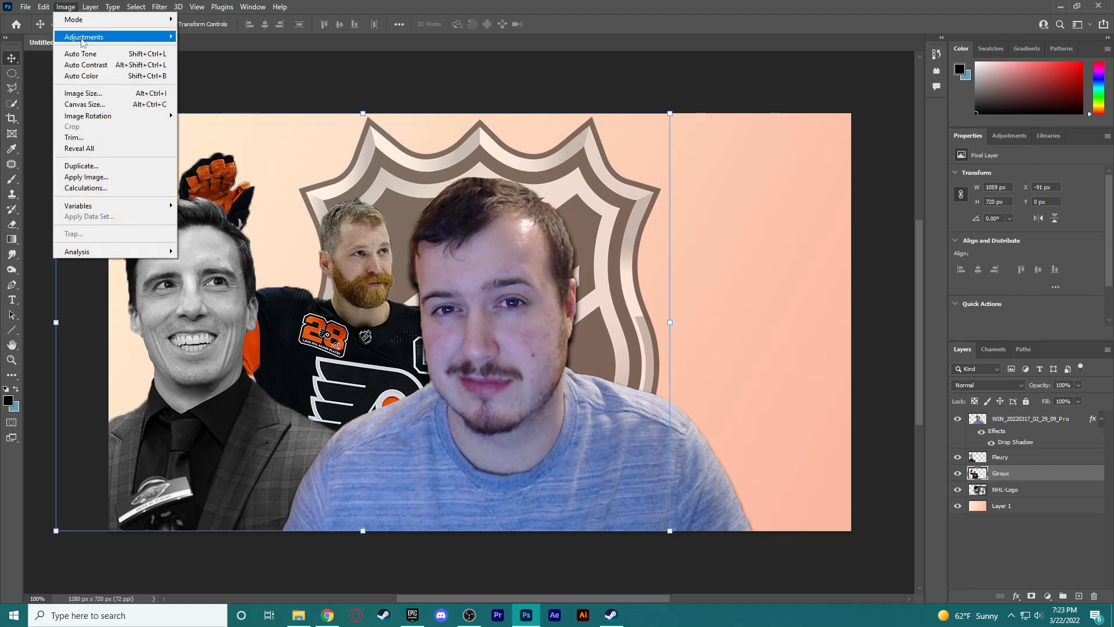
mouse_move(107, 41)
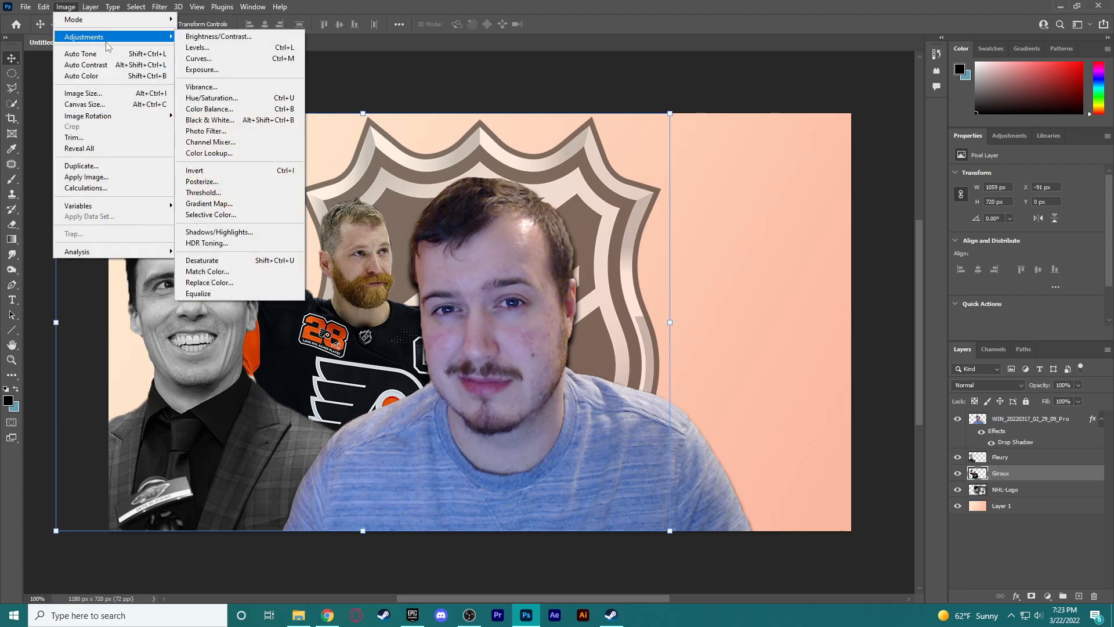
left_click(258, 120)
left_click(627, 118)
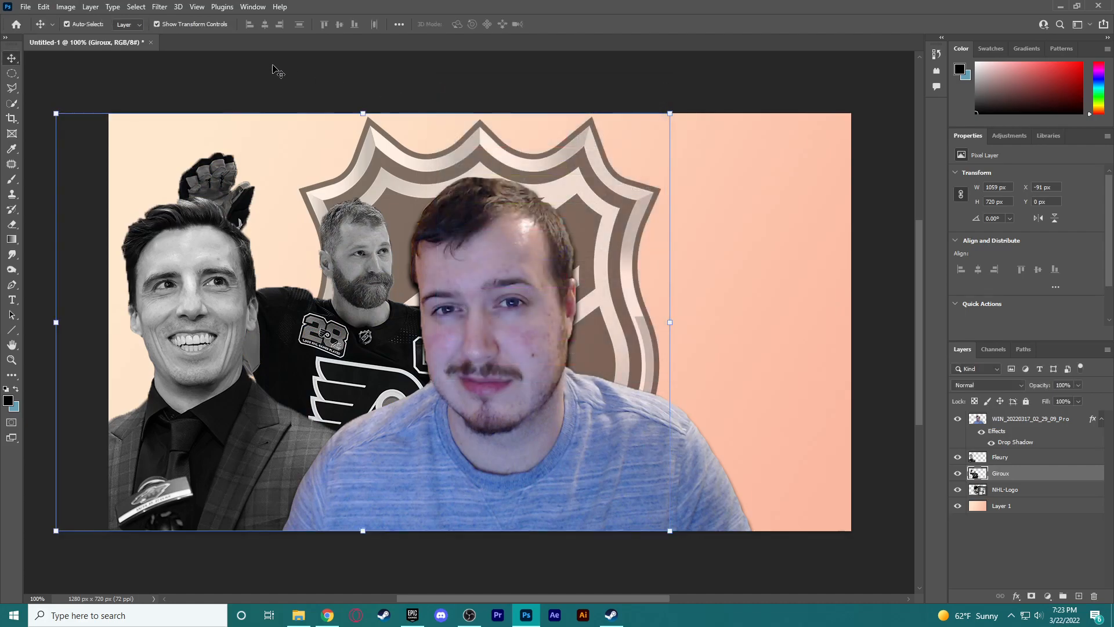
left_click(273, 70)
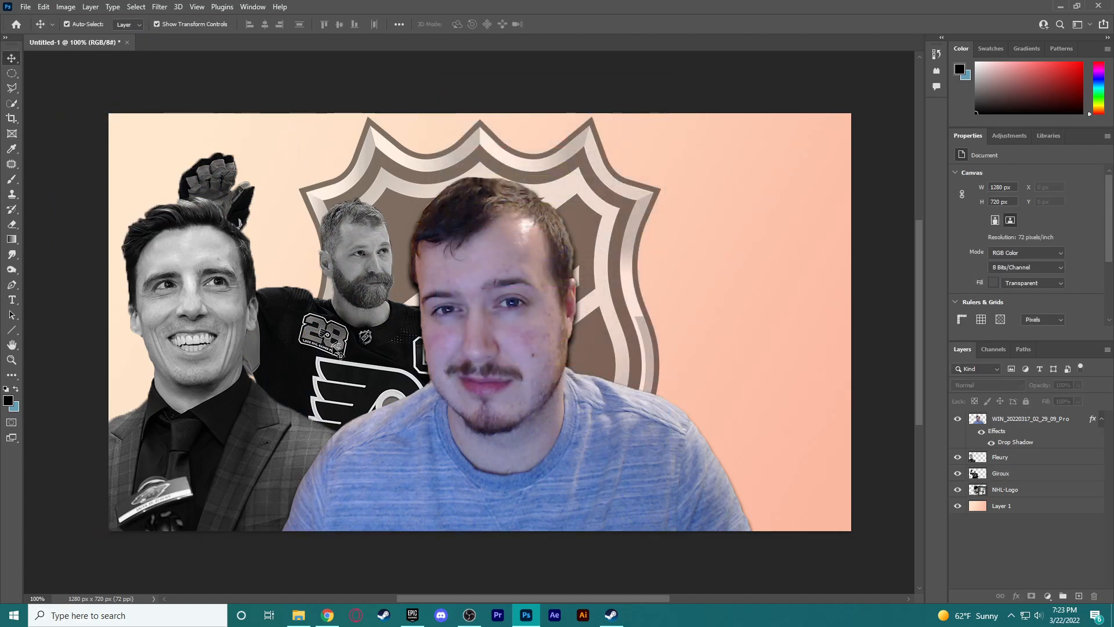
Step: Place the GIO photo in the composition, scale it to about 277%, position it at about X 479, Y 127 px, and rasterize its layer
left_click(307, 616)
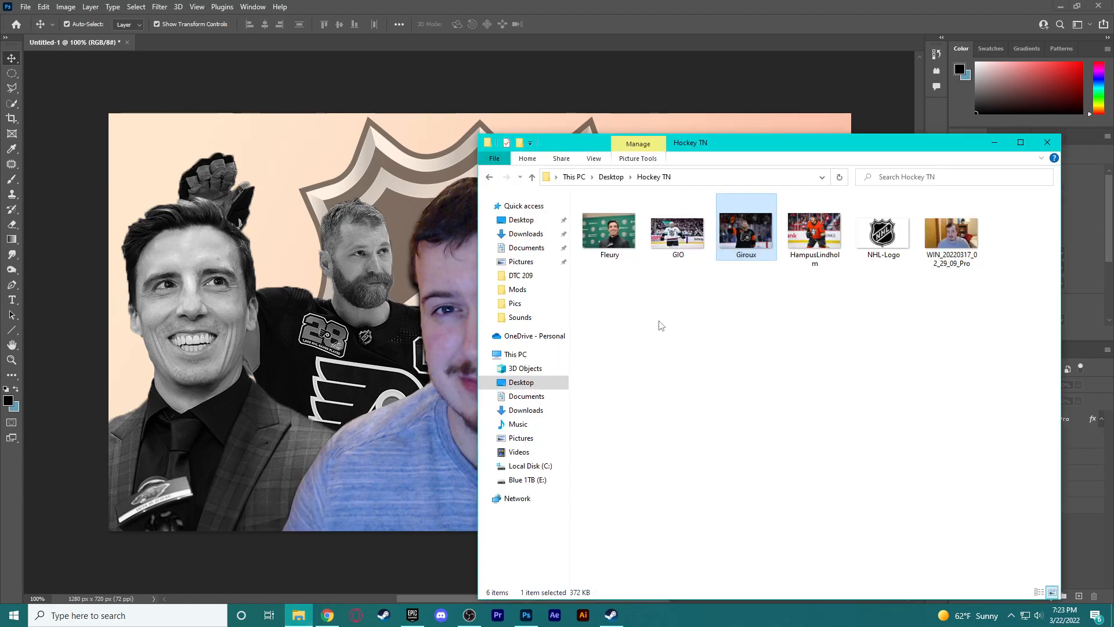
left_click_drag(695, 244, 421, 203)
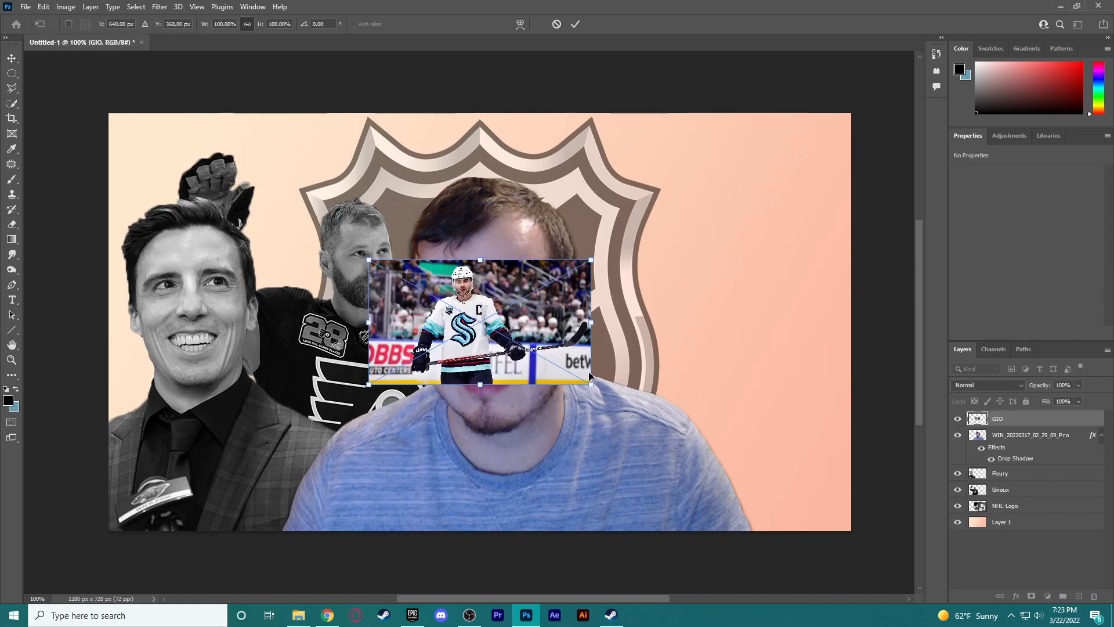
left_click_drag(593, 387, 897, 510)
left_click_drag(595, 371, 704, 395)
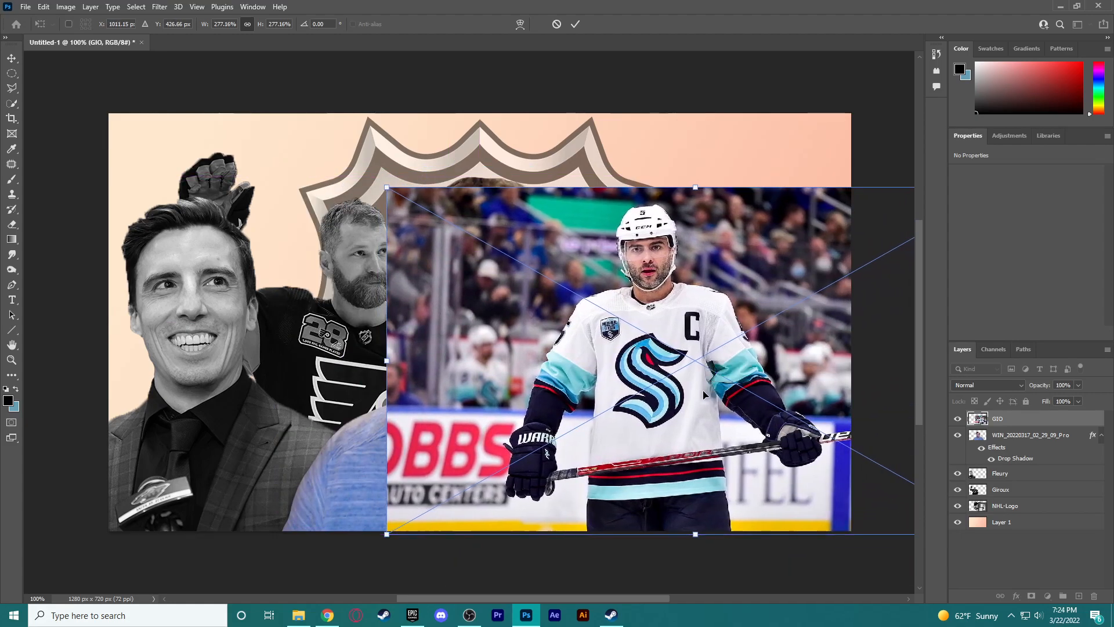
key("Return")
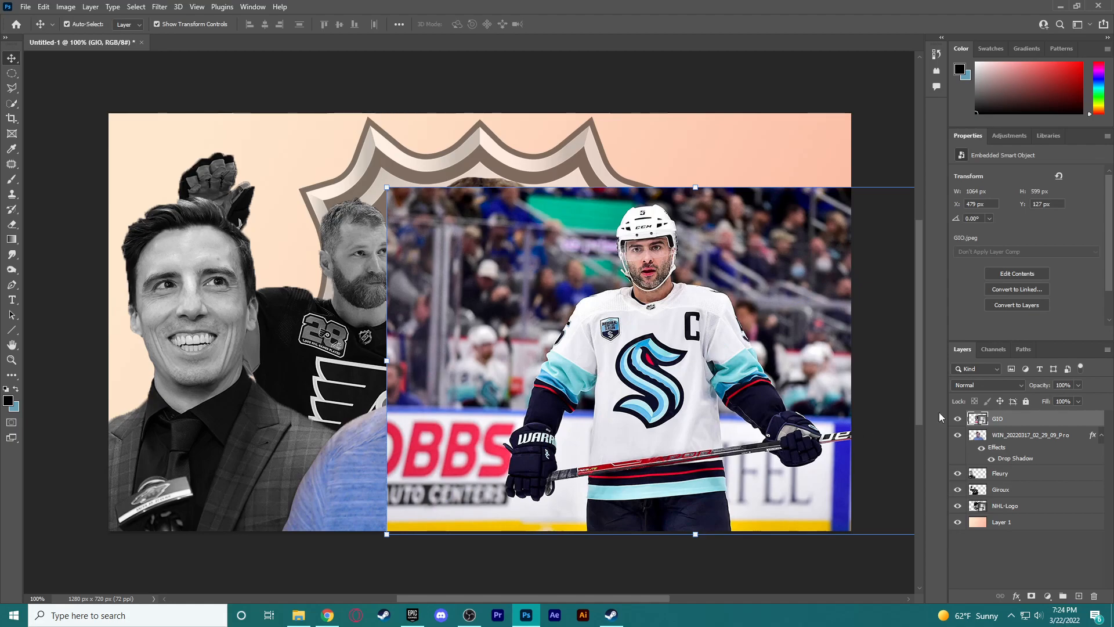
right_click(1049, 422)
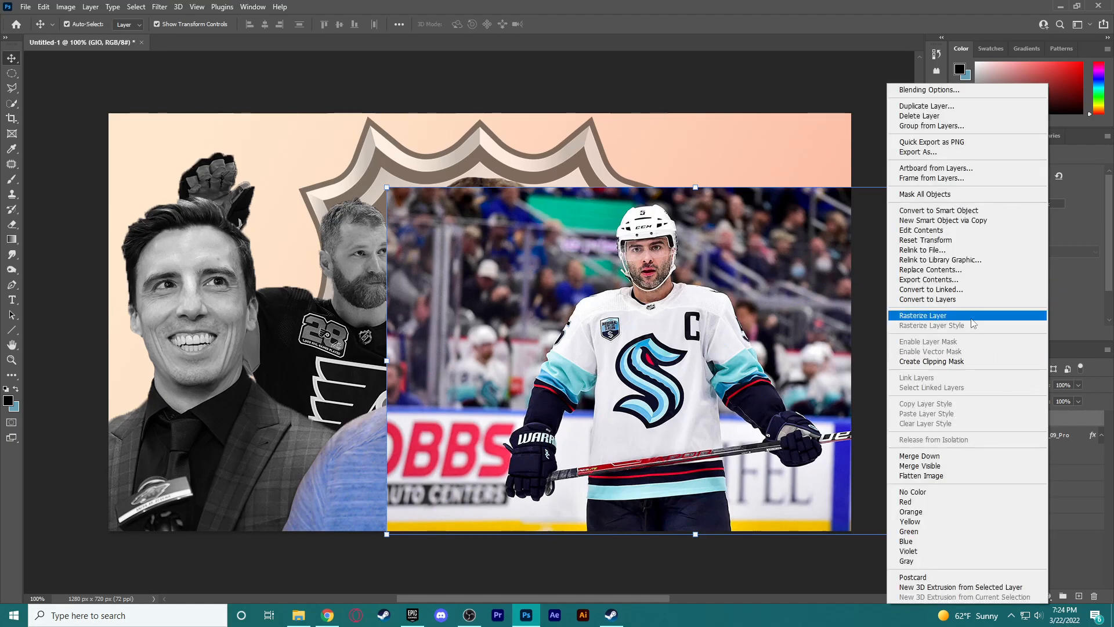
left_click(940, 315)
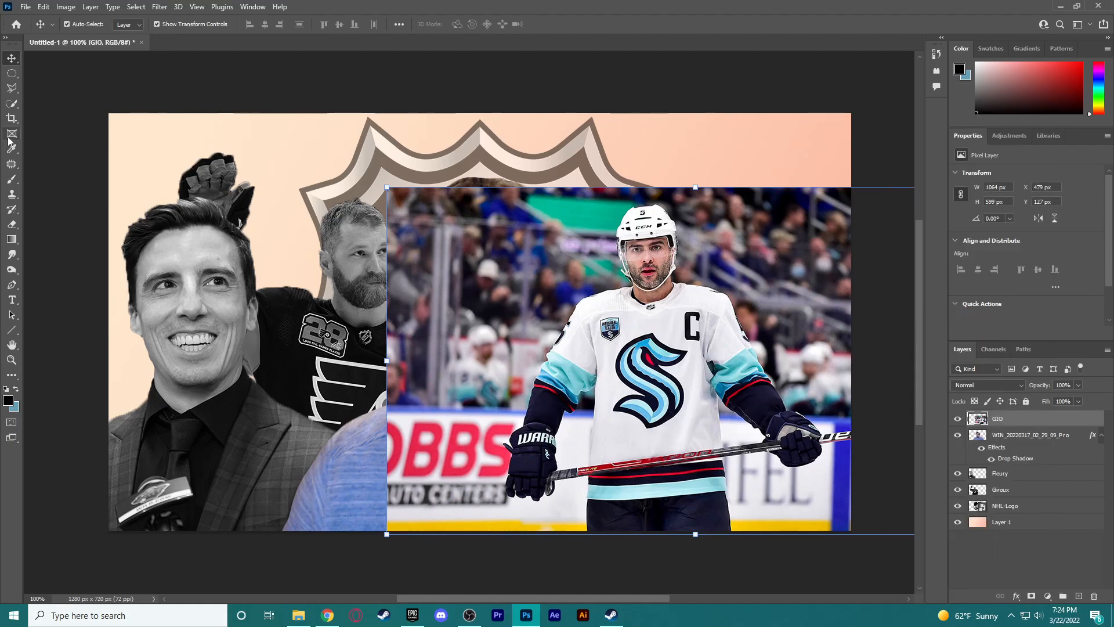
Step: Quick-select and delete the GIO photo's backdrop on the webcam portrait's side, subtracting the jersey, sleeve and face from the selection
left_click(12, 108)
mouse_move(415, 242)
left_mouse_down()
mouse_move(418, 206)
mouse_move(454, 218)
mouse_move(576, 211)
mouse_move(617, 230)
mouse_move(565, 245)
mouse_move(577, 264)
mouse_move(594, 257)
mouse_move(477, 300)
mouse_move(438, 358)
left_mouse_up()
mouse_move(430, 401)
left_mouse_down()
mouse_move(424, 471)
mouse_move(402, 509)
mouse_move(394, 460)
mouse_move(414, 531)
mouse_move(436, 518)
left_mouse_up()
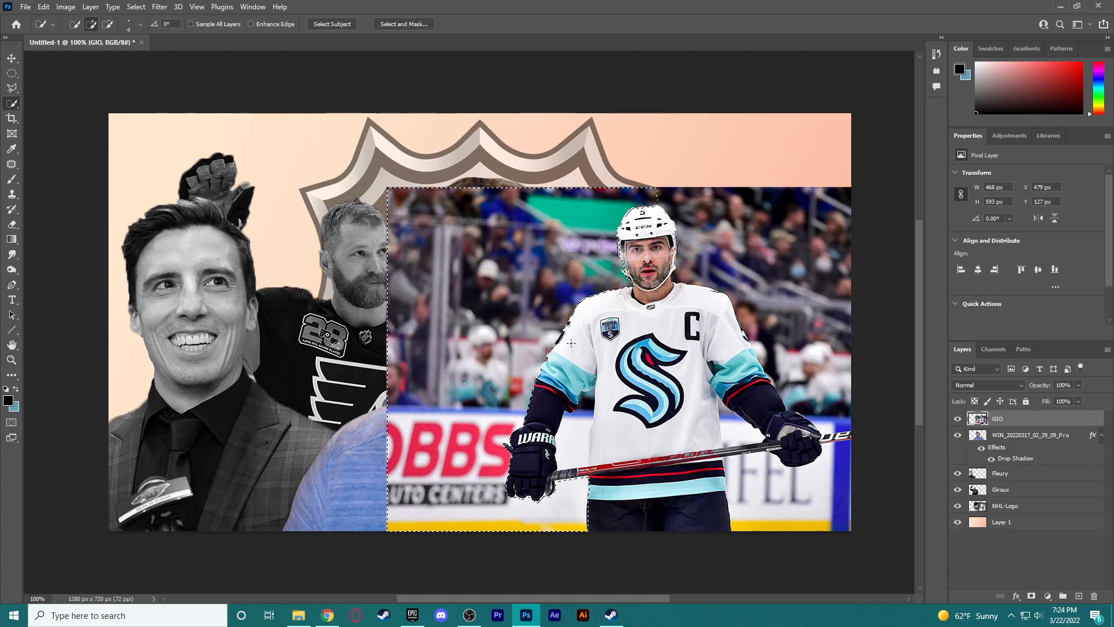
left_click_drag(561, 339, 568, 332)
key("super")
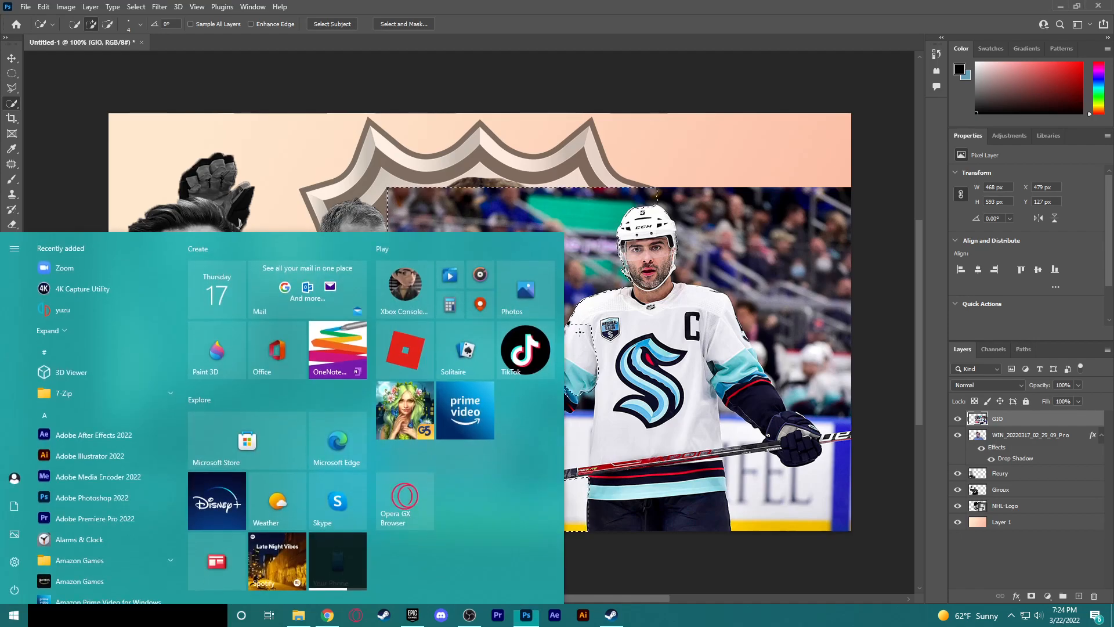
key("super")
left_click_drag(589, 323, 582, 382, "alt")
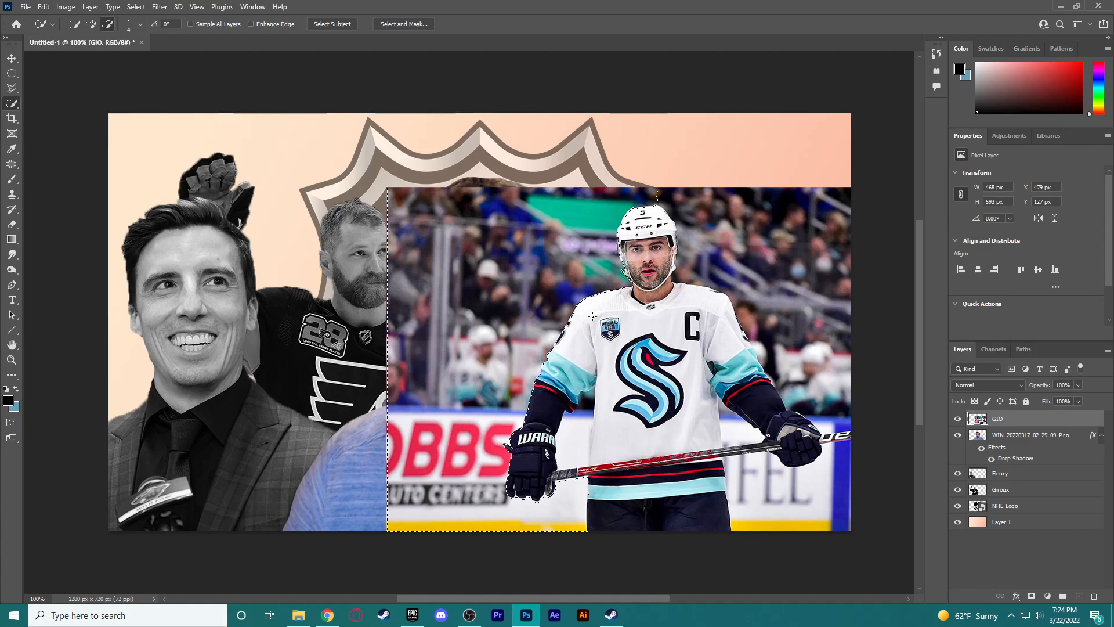
left_click(630, 262, "alt")
key("Delete")
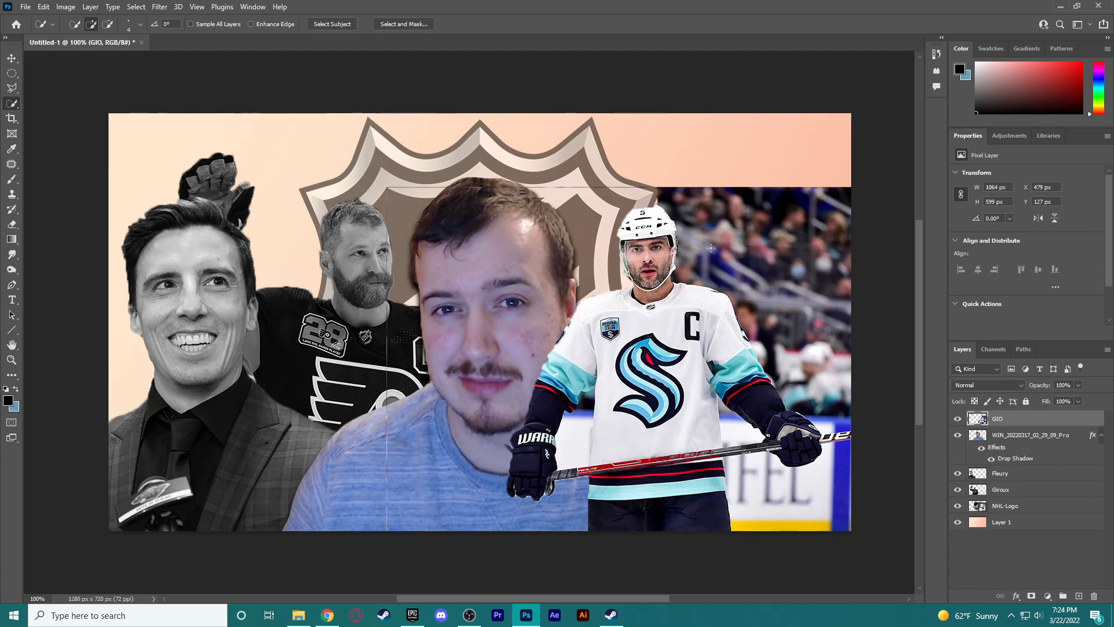
Step: Quick-select the crowd beside the GIO player's helmet and shoulder and delete it, undoing the deletion once and repeating it
mouse_move(709, 268)
left_mouse_down()
mouse_move(690, 265)
mouse_move(750, 210)
mouse_move(838, 216)
left_mouse_up()
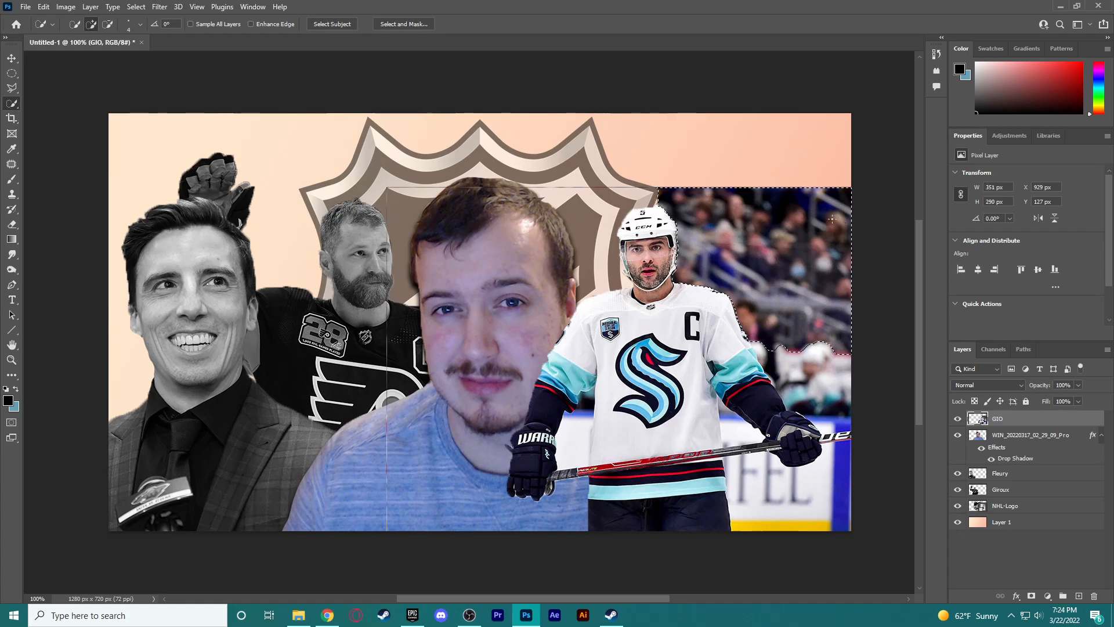
key("alt")
key("Delete")
key("ctrl+d")
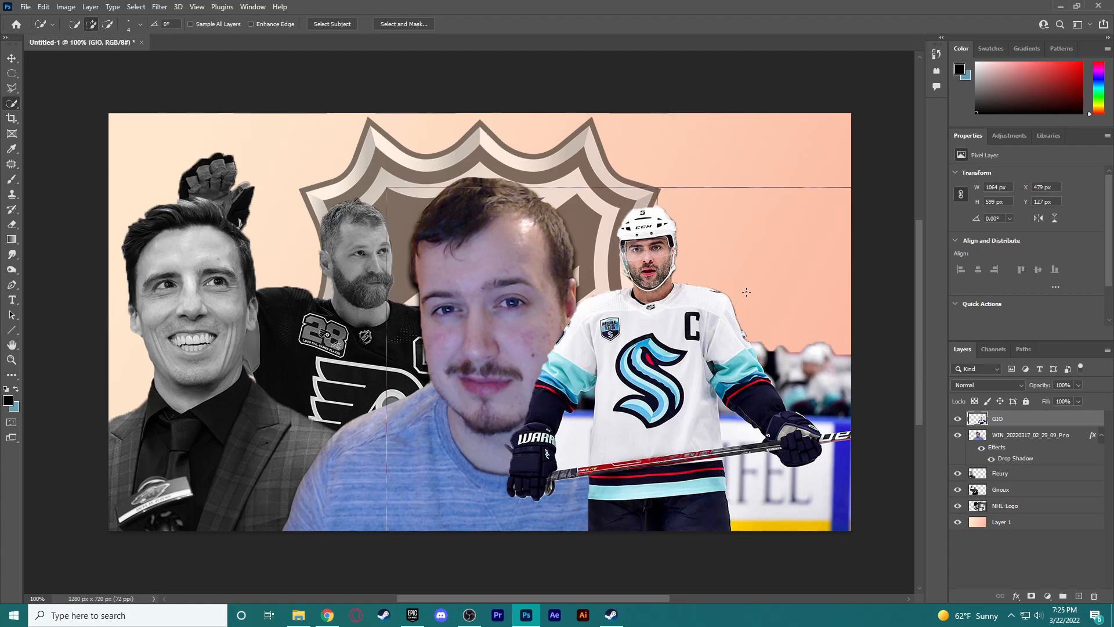
key("ctrl+z")
key("ctrl+z")
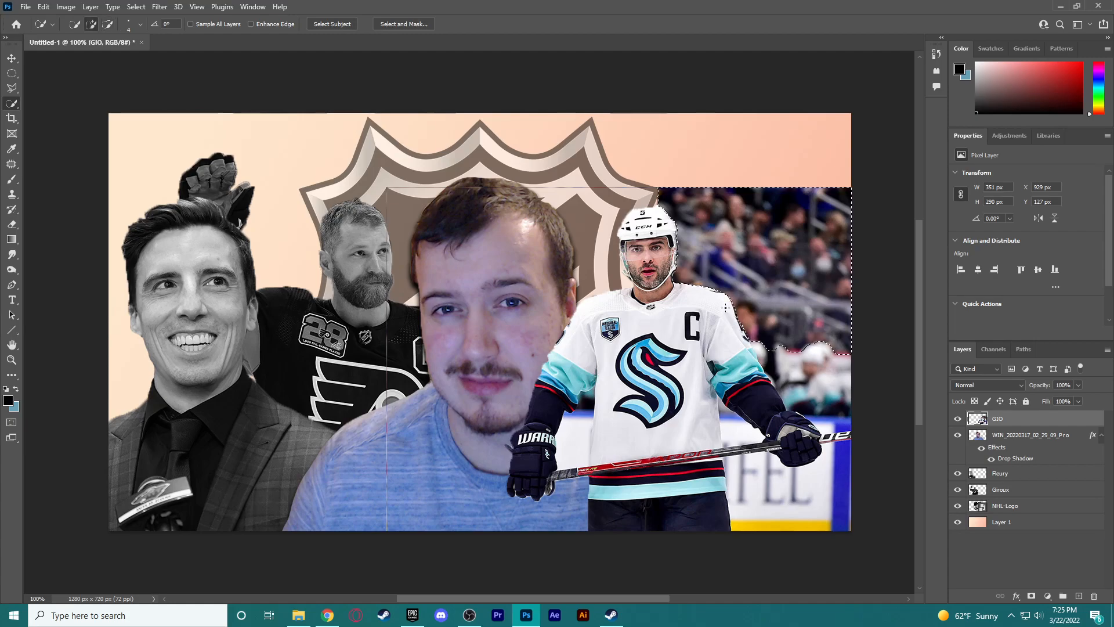
key("Delete")
key("ctrl+d")
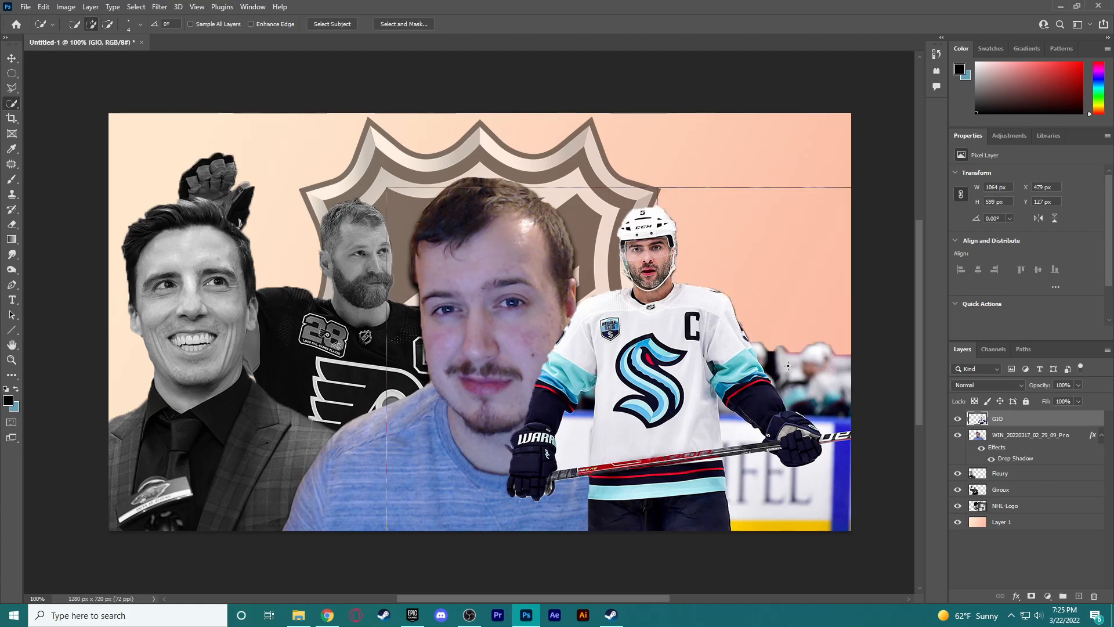
Step: Select and delete the blurred bench players between the GIO player's sleeve and the end of his stick
left_click_drag(775, 365, 760, 352)
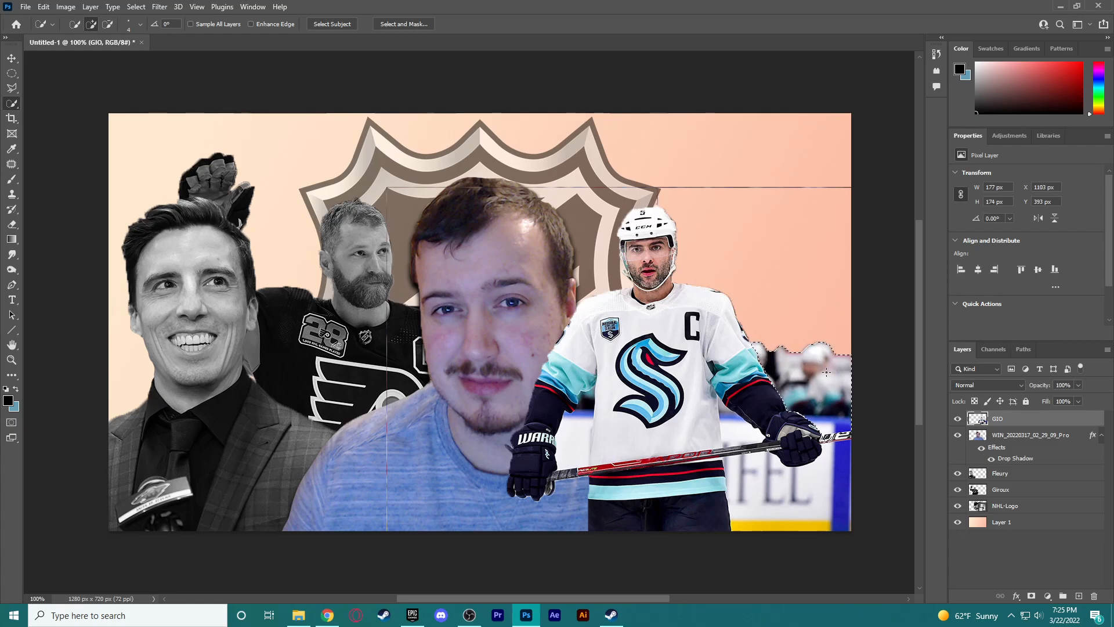
key("alt")
key("Delete")
key("ctrl+d")
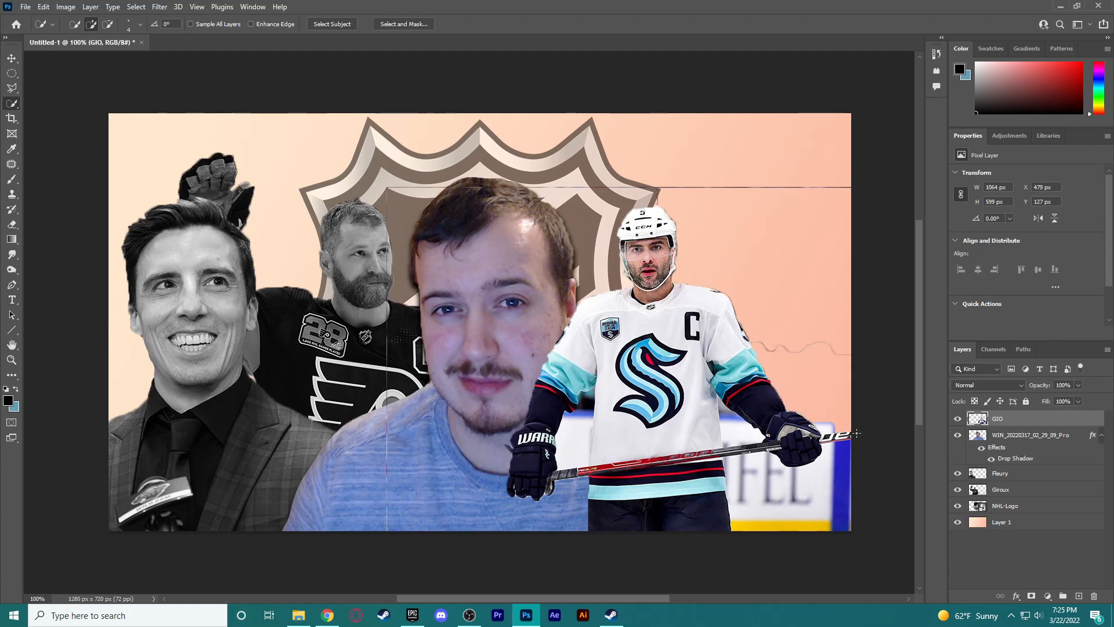
Step: Quick-select and delete the rink boards below the GIO player's stick, beside his leg, and clear the selection
left_click_drag(737, 432, 724, 407)
key("ctrl+d")
mouse_move(738, 505)
left_mouse_down()
mouse_move(771, 513)
mouse_move(803, 502)
left_mouse_up()
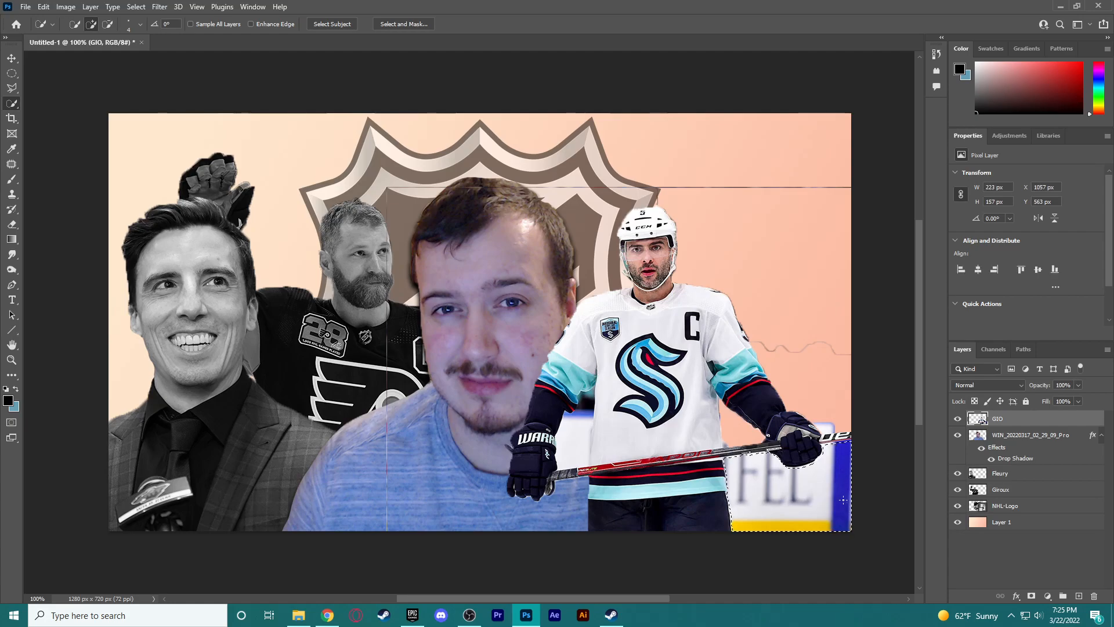
key("Delete")
key("ctrl+d")
Step: Erase the stray edge lines left around the GIO photo and move its layer below the webcam portrait
left_click(11, 227)
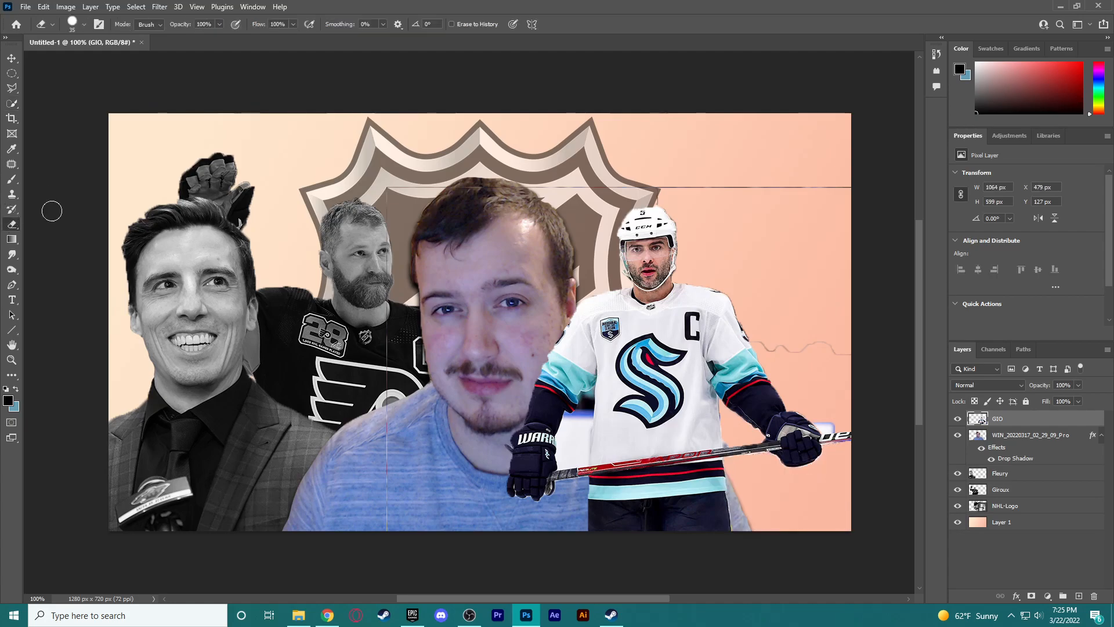
left_click_drag(384, 355, 373, 542)
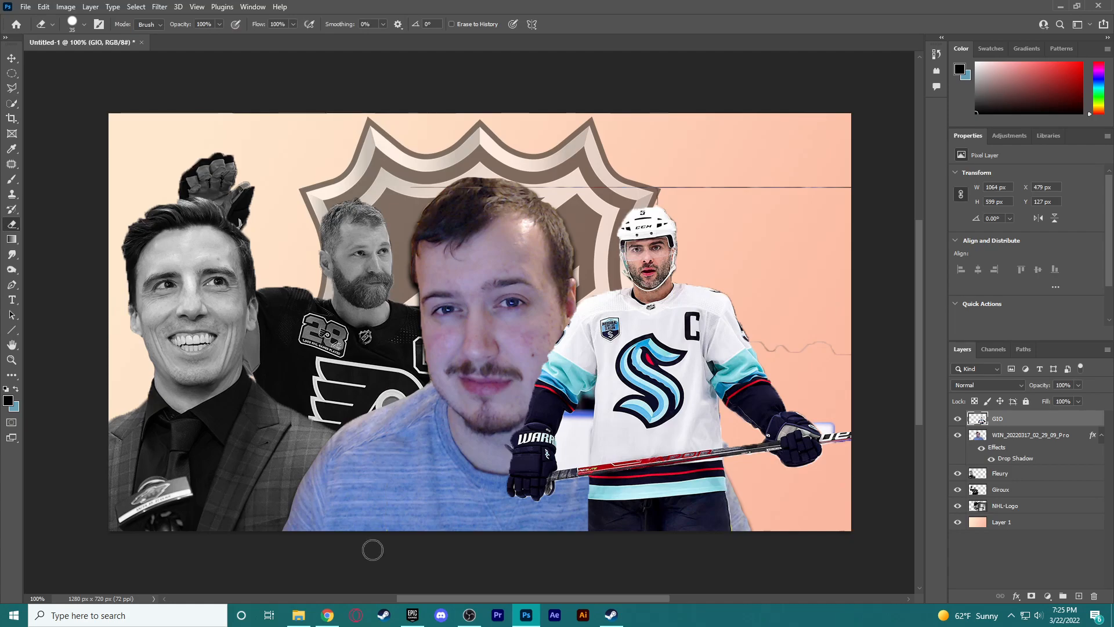
left_click_drag(459, 187, 550, 183)
left_click_drag(660, 194, 816, 193)
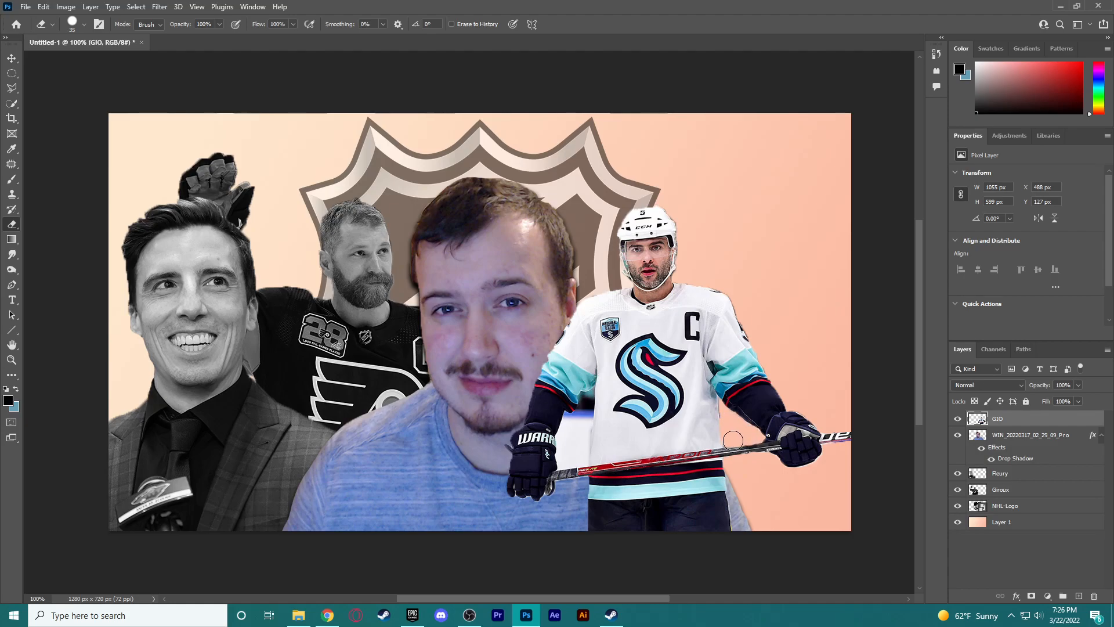
left_click_drag(1009, 424, 1008, 464)
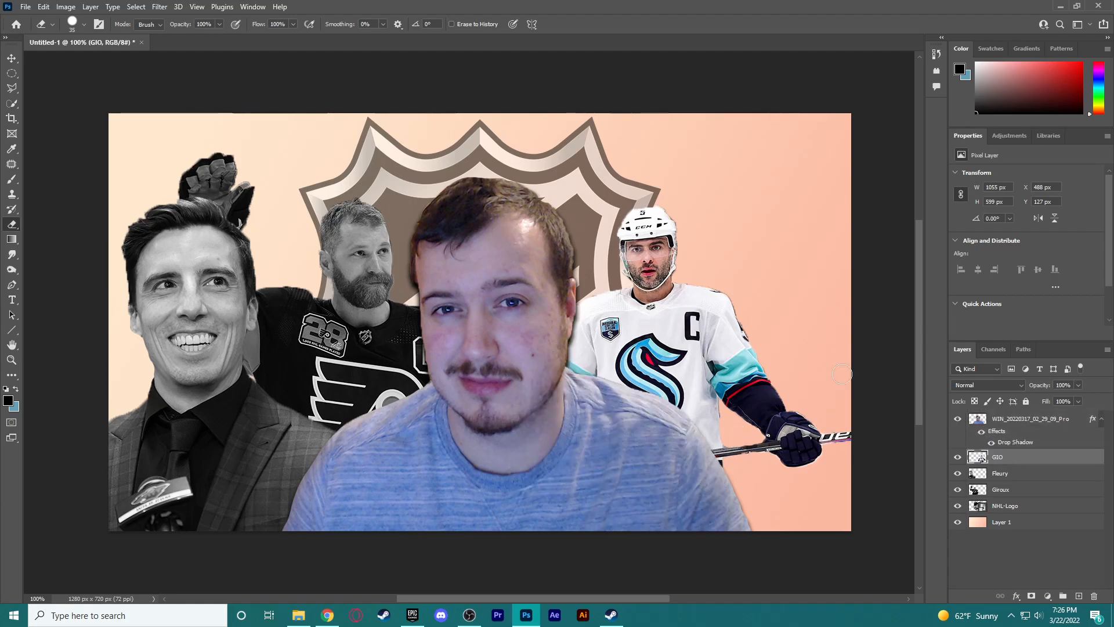
Step: Convert the GIO layer to black and white with the adjustment's default preset and deselect it
left_click(11, 58)
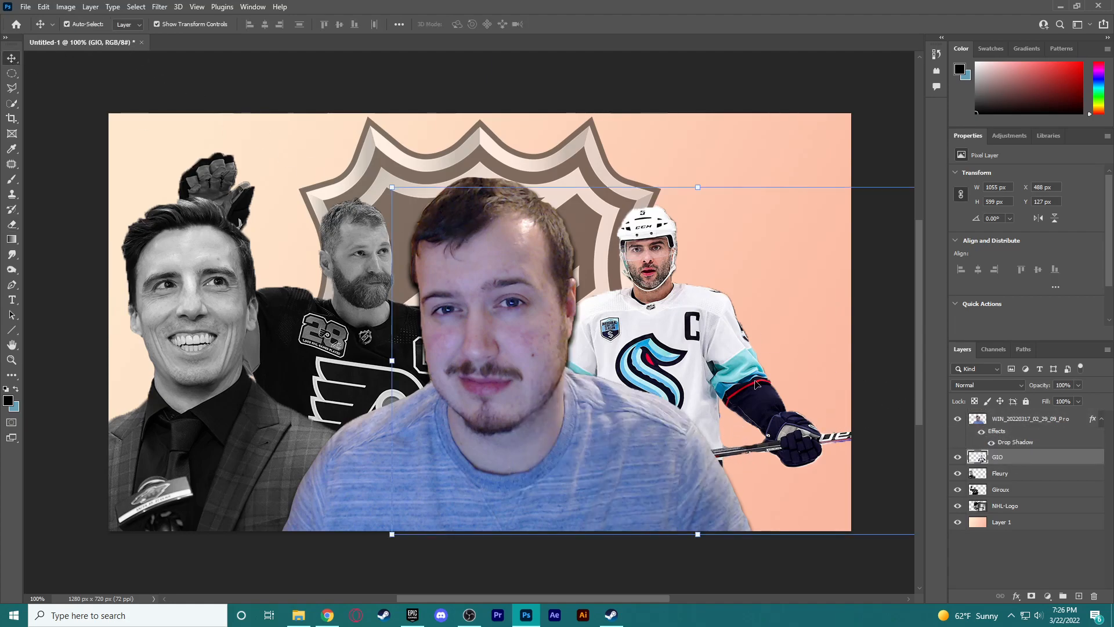
left_click(72, 9)
mouse_move(93, 37)
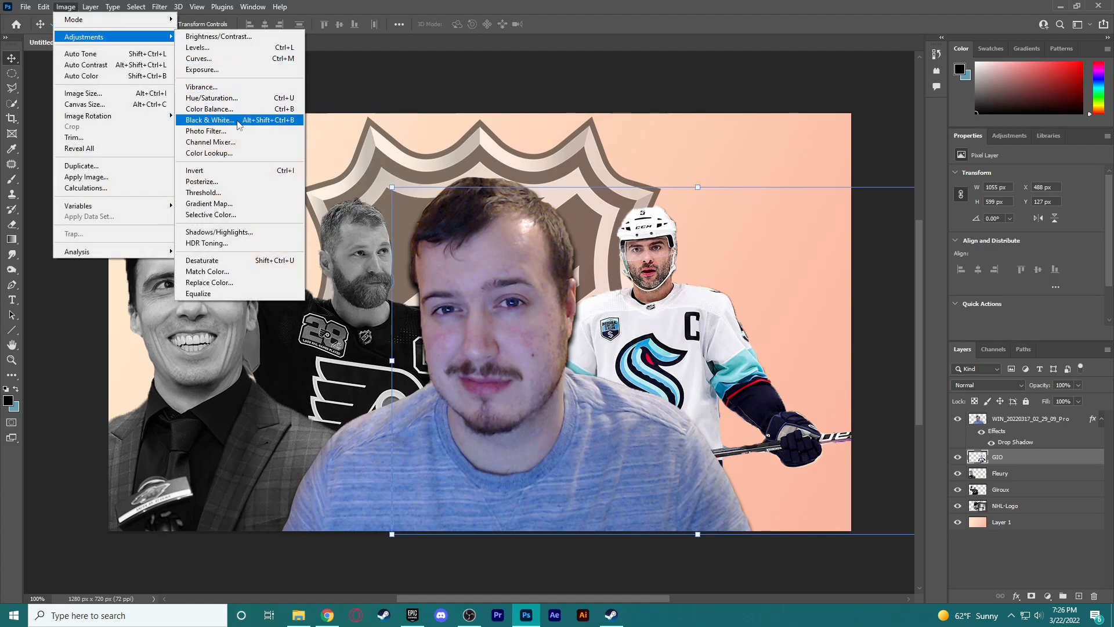
left_click(237, 120)
left_click(641, 110)
left_click(493, 85)
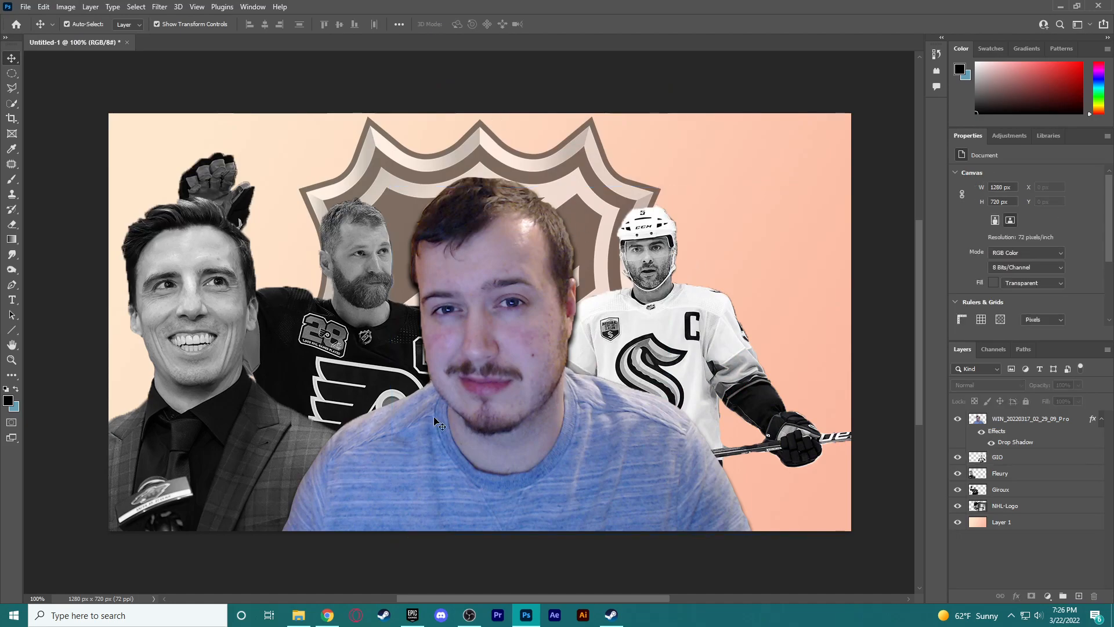
Step: Place the HampusLindholm photo, scale it to about 284%, position it at about X 588, Y 140 px, and rasterize its layer
left_click(298, 615)
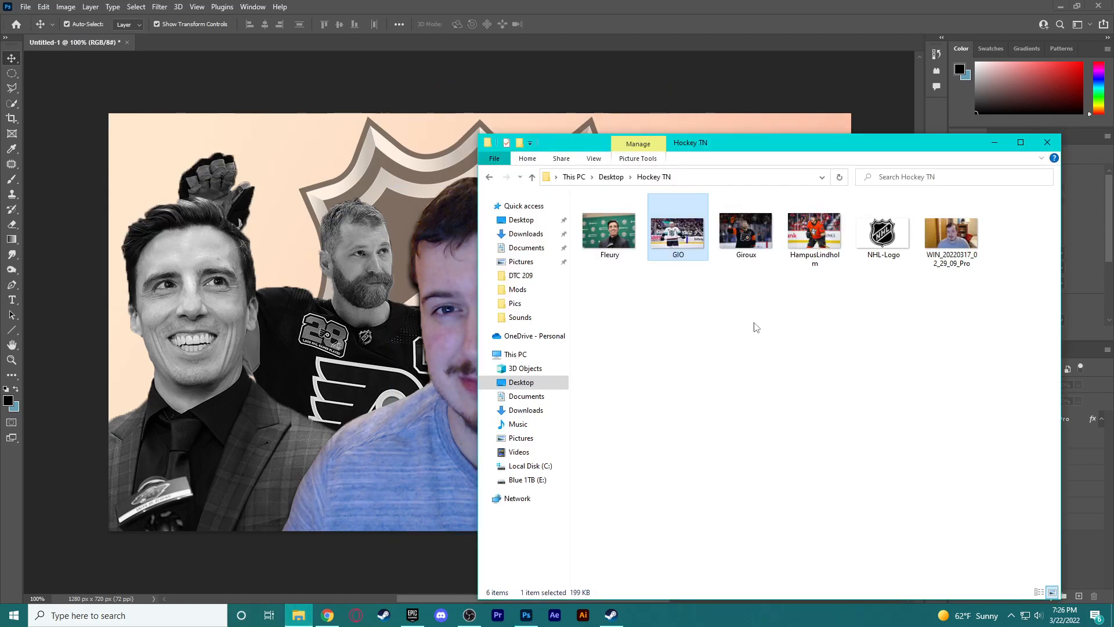
left_click(385, 313)
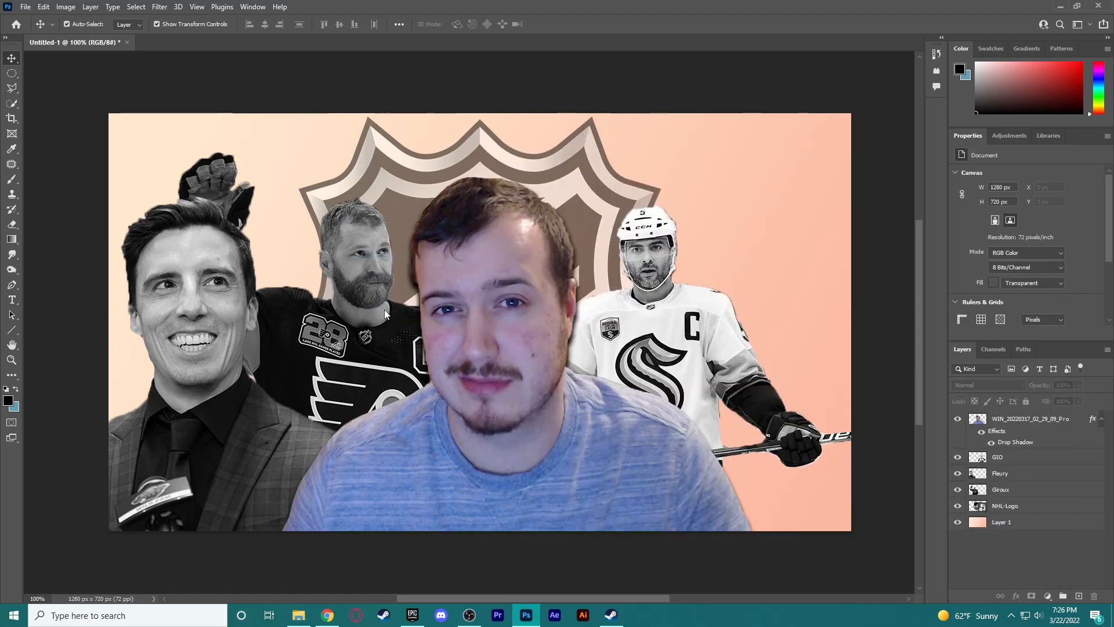
left_click_drag(385, 313, 387, 318)
left_click_drag(583, 392, 516, 294)
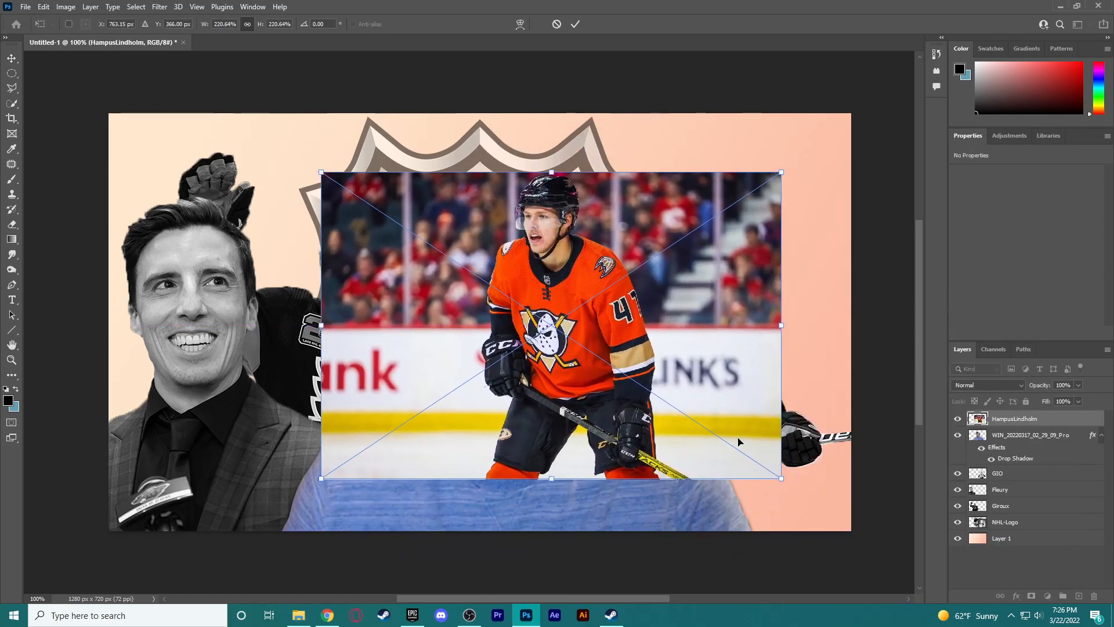
left_click_drag(782, 480, 867, 552)
left_click_drag(572, 346, 715, 394)
left_click_drag(460, 219, 420, 193)
left_click_drag(675, 334, 700, 335)
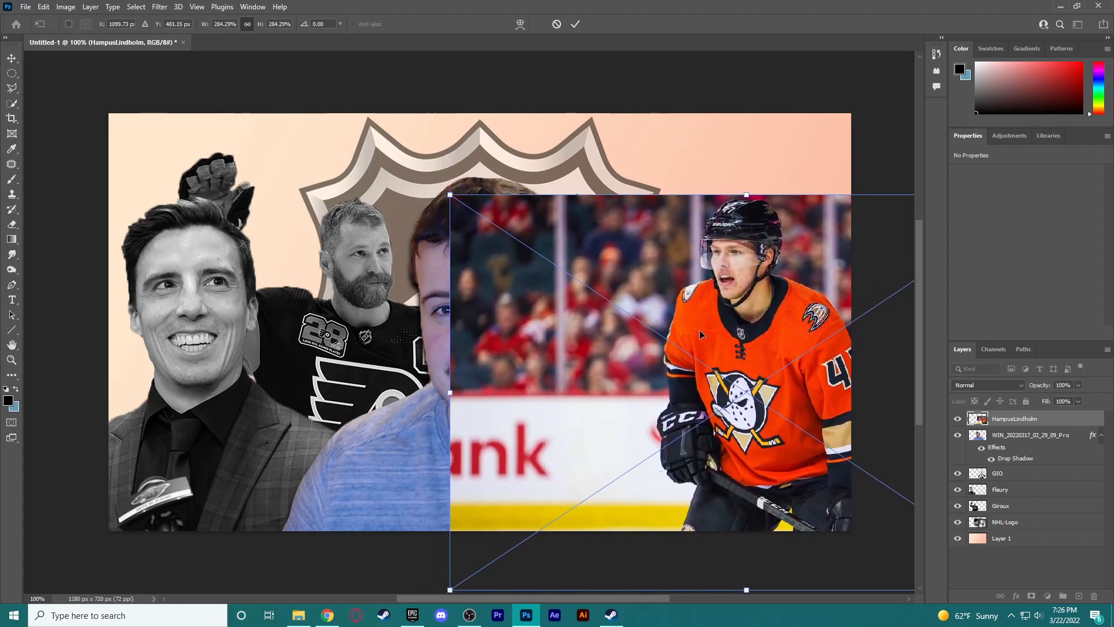
key("Return")
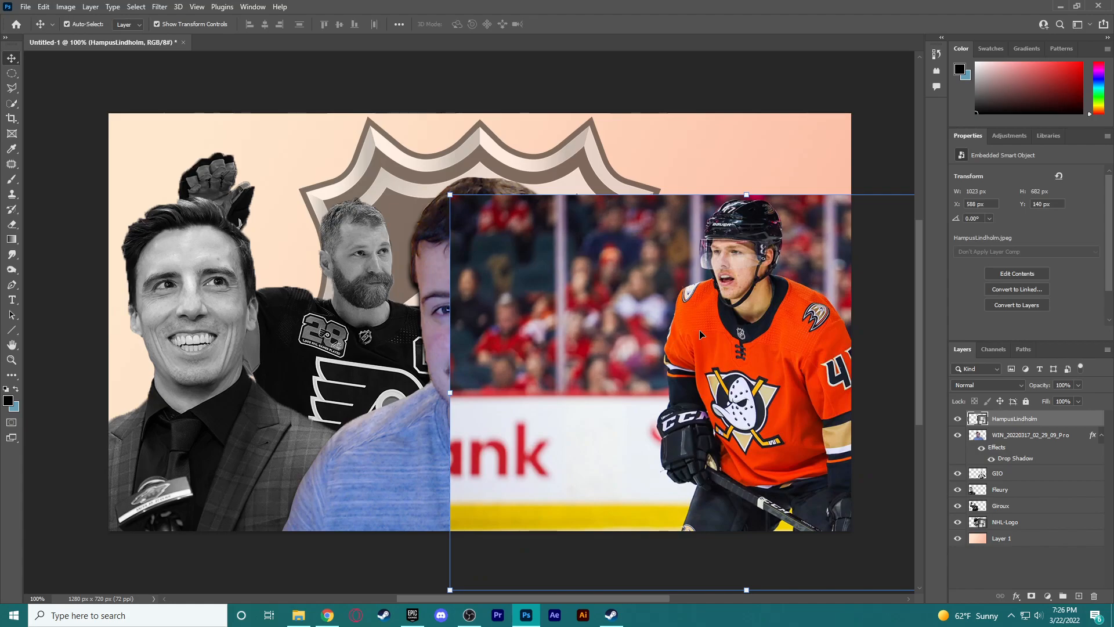
right_click(1055, 419)
left_click(932, 321)
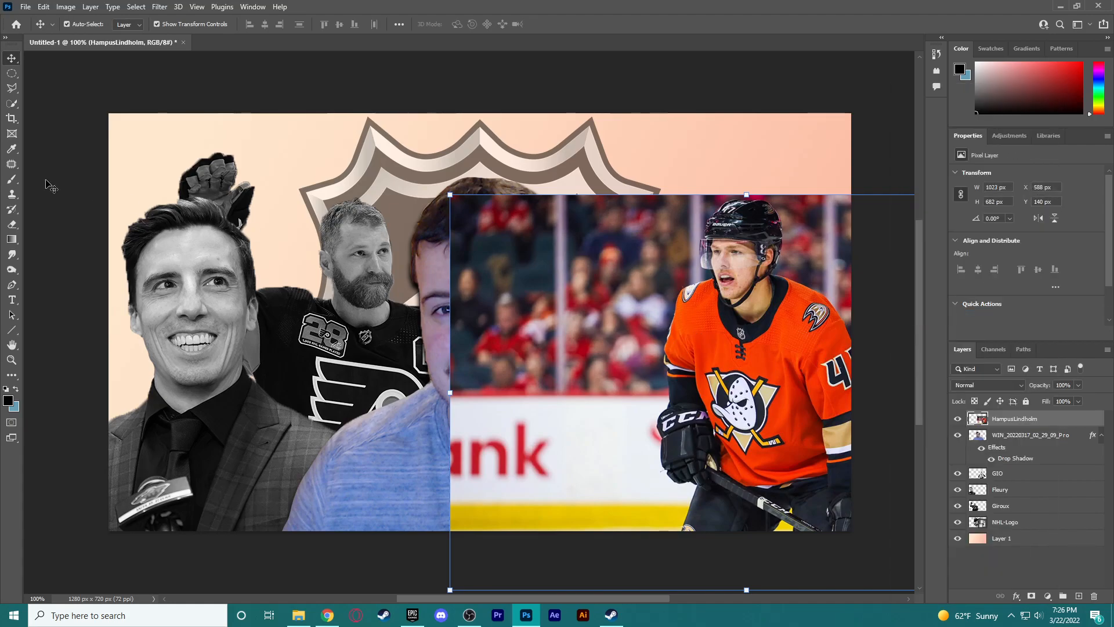
Step: Quick-select and delete the white boards and ice in the HampusLindholm photo on the webcam portrait's side
left_click(10, 107)
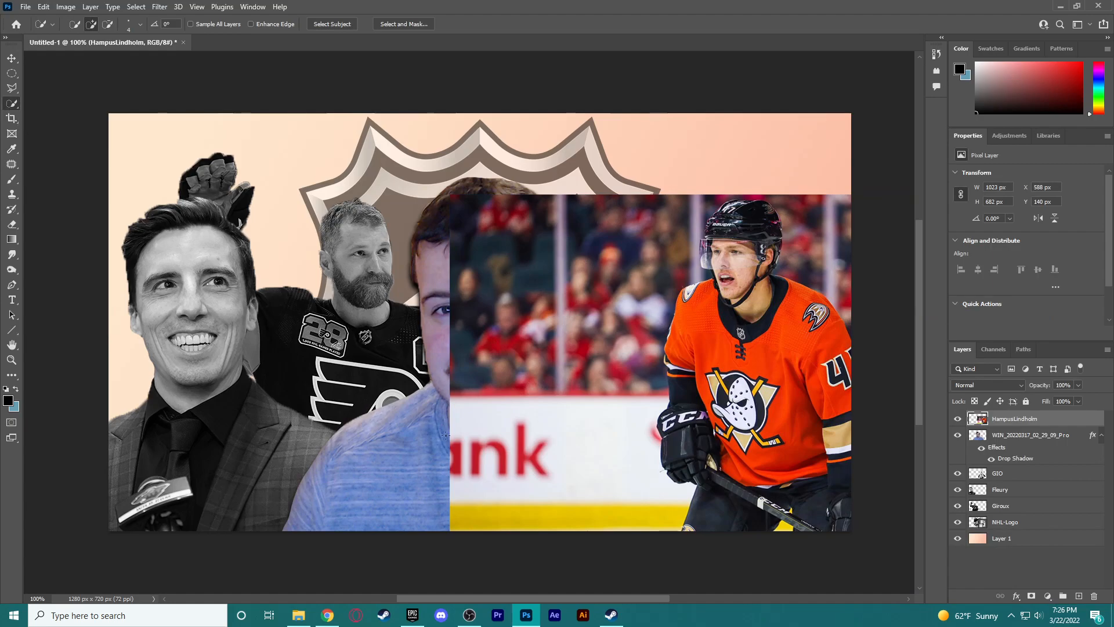
left_click_drag(493, 520, 595, 510)
left_click(619, 500)
key("Delete")
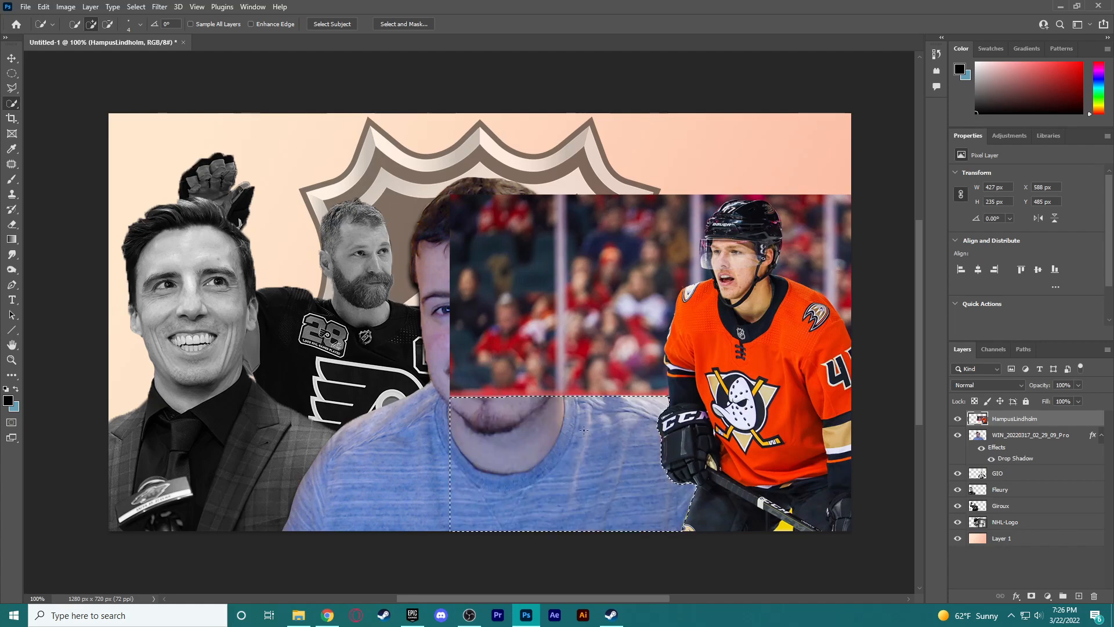
key("ctrl+d")
Step: Quick-select the crowd on the webcam portrait's side of the HampusLindholm player, subtract his visor area, and delete the selection
mouse_move(517, 372)
left_mouse_down()
mouse_move(478, 347)
mouse_move(489, 267)
left_mouse_up()
left_click(593, 344)
left_click(711, 264, "alt")
left_click(707, 262, "alt")
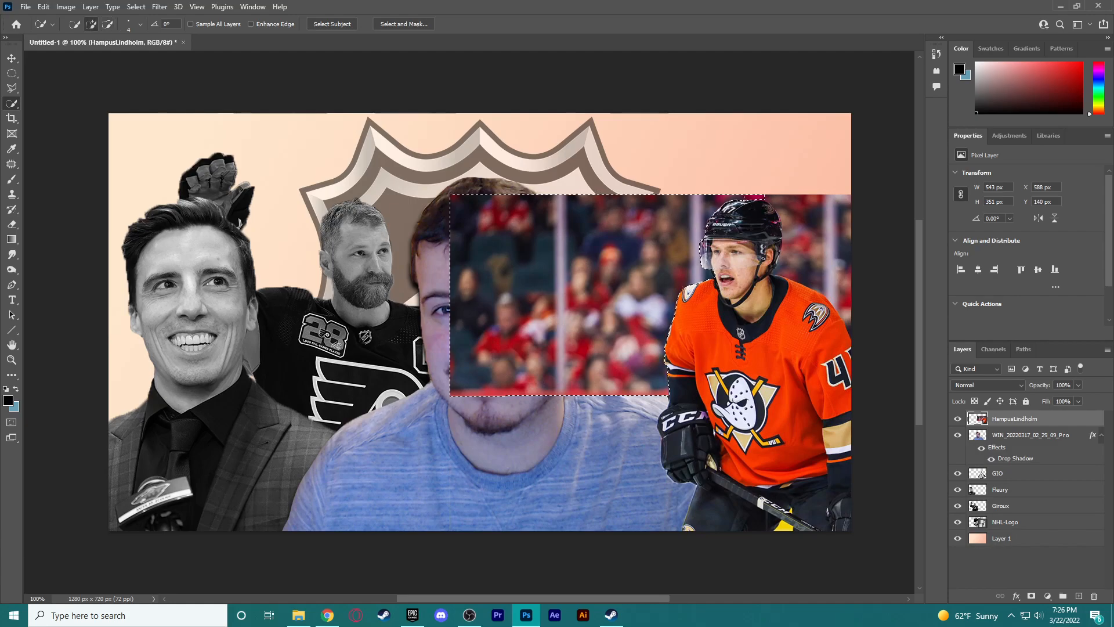
key("Delete")
key("ctrl+d")
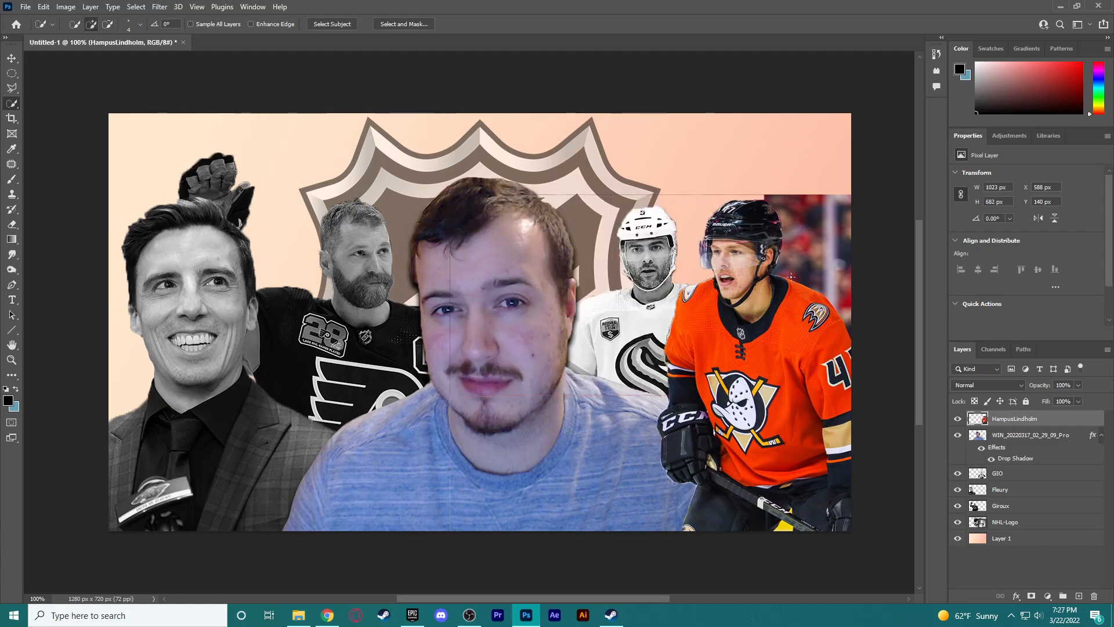
Step: Quick-select and delete the remaining crowd behind the HampusLindholm player's helmet and shoulder
left_click_drag(800, 270, 829, 280)
key("Delete")
key("ctrl+d")
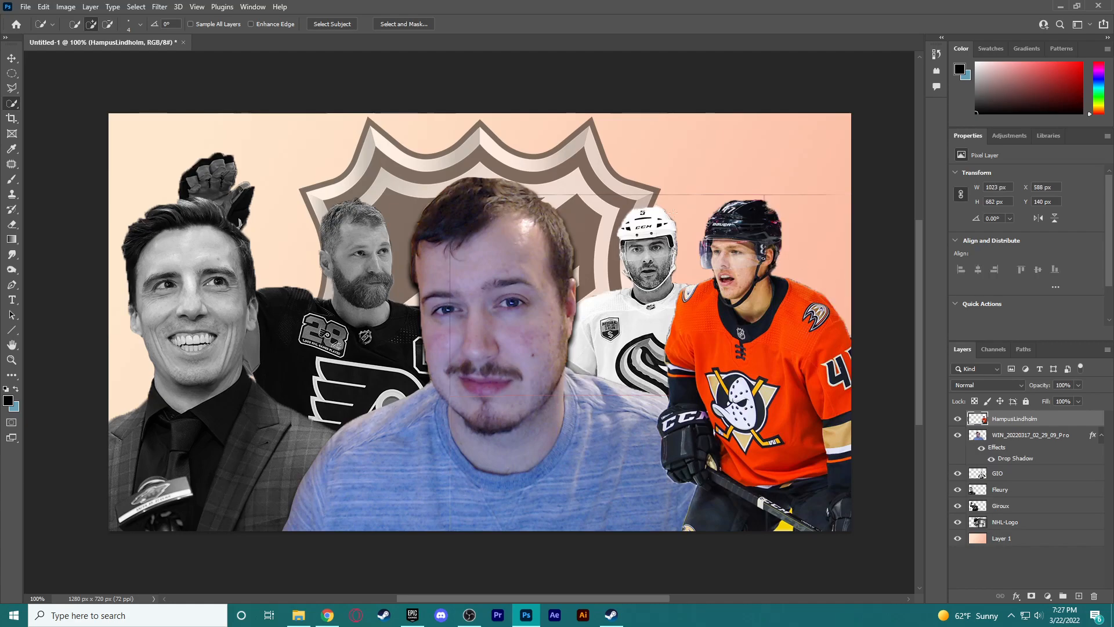
Step: Erase the stray line along the HampusLindholm photo's upper edge and move its layer below the webcam portrait
left_click(11, 224)
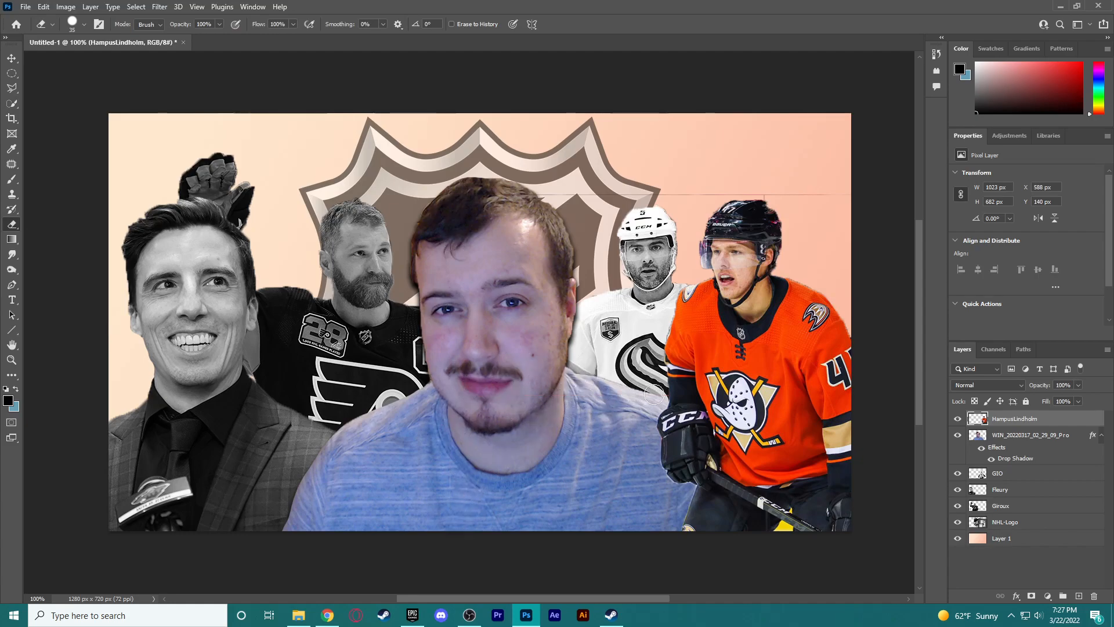
mouse_move(476, 201)
left_mouse_down()
mouse_move(723, 187)
mouse_move(877, 201)
left_mouse_up()
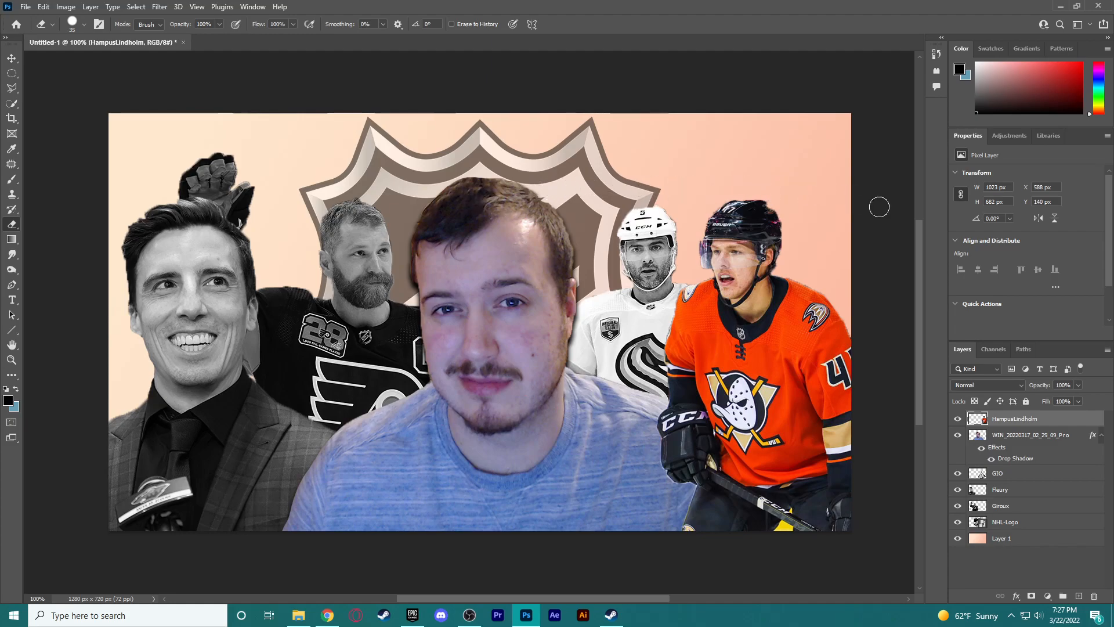
left_click_drag(1056, 434, 1042, 416)
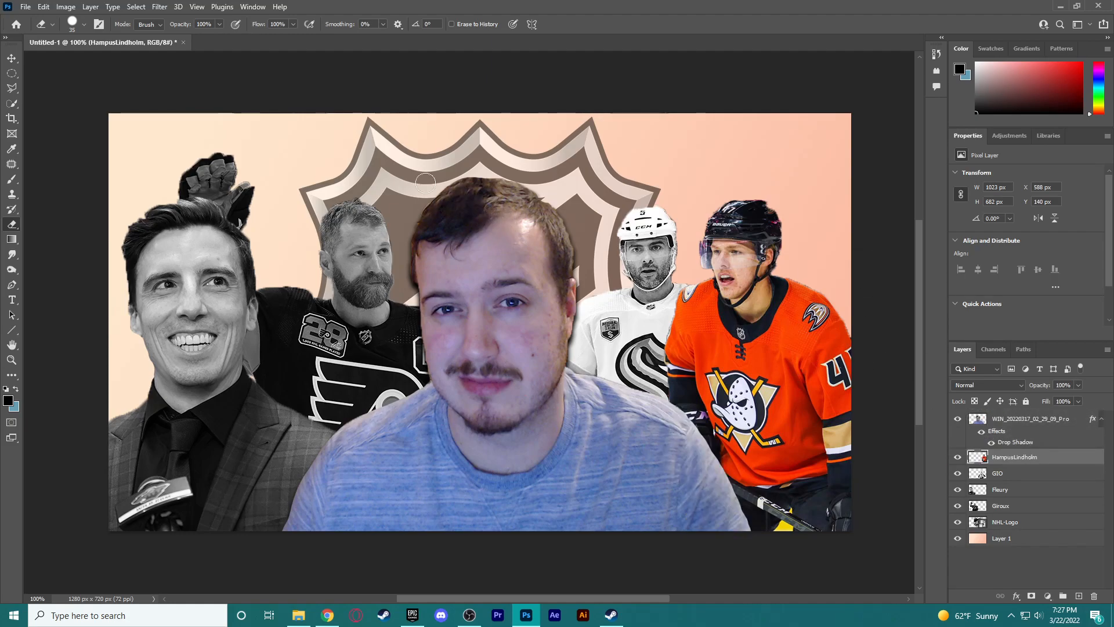
mouse_move(1016, 458)
left_mouse_down()
mouse_move(1017, 477)
mouse_move(1016, 454)
left_mouse_up()
Step: Convert the HampusLindholm layer to black and white with the Default preset and deselect it
key("v")
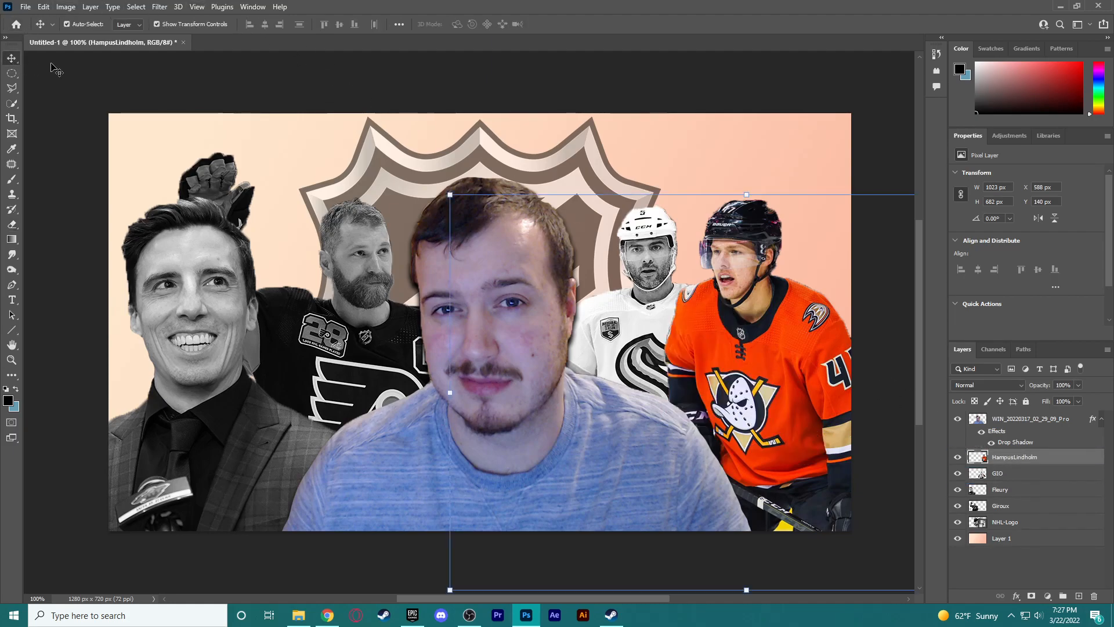
left_click(56, 9)
mouse_move(116, 36)
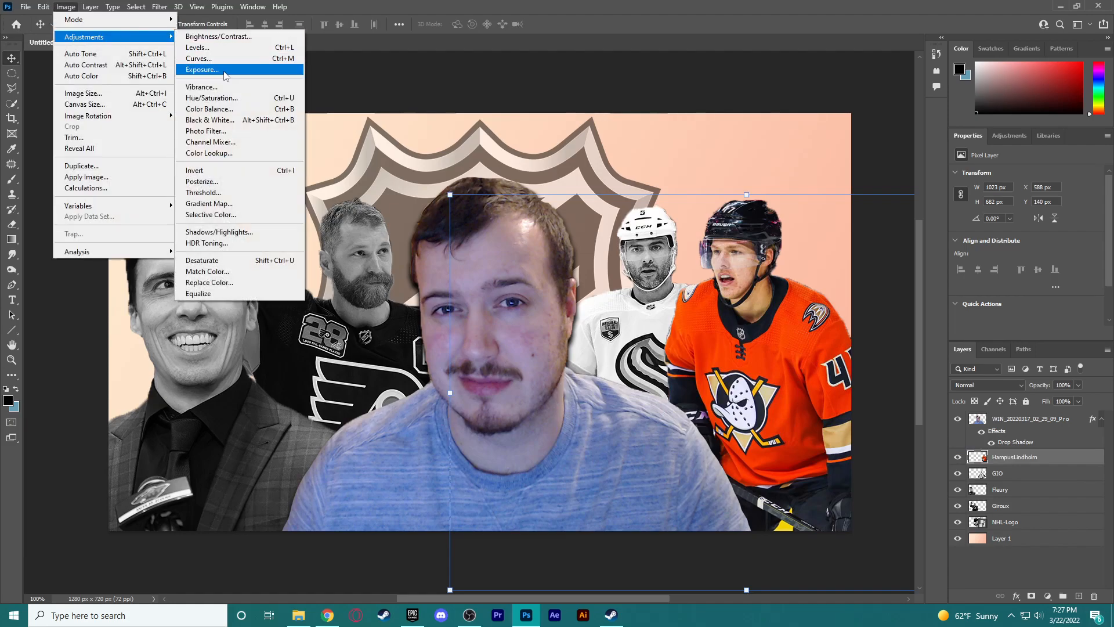
left_click(209, 120)
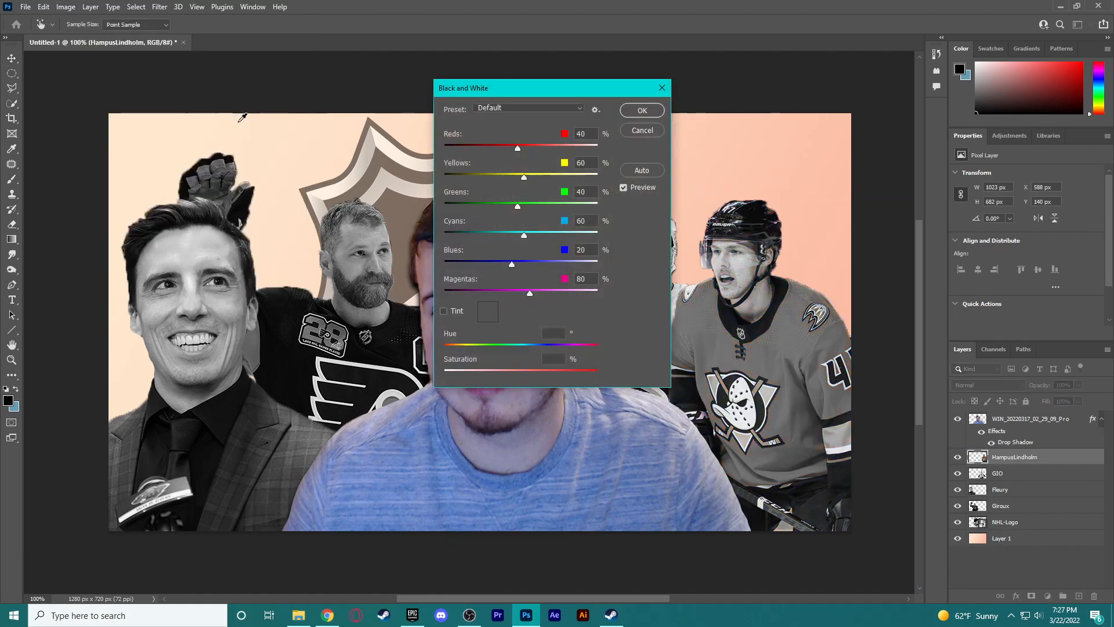
left_click(633, 111)
left_click(483, 87)
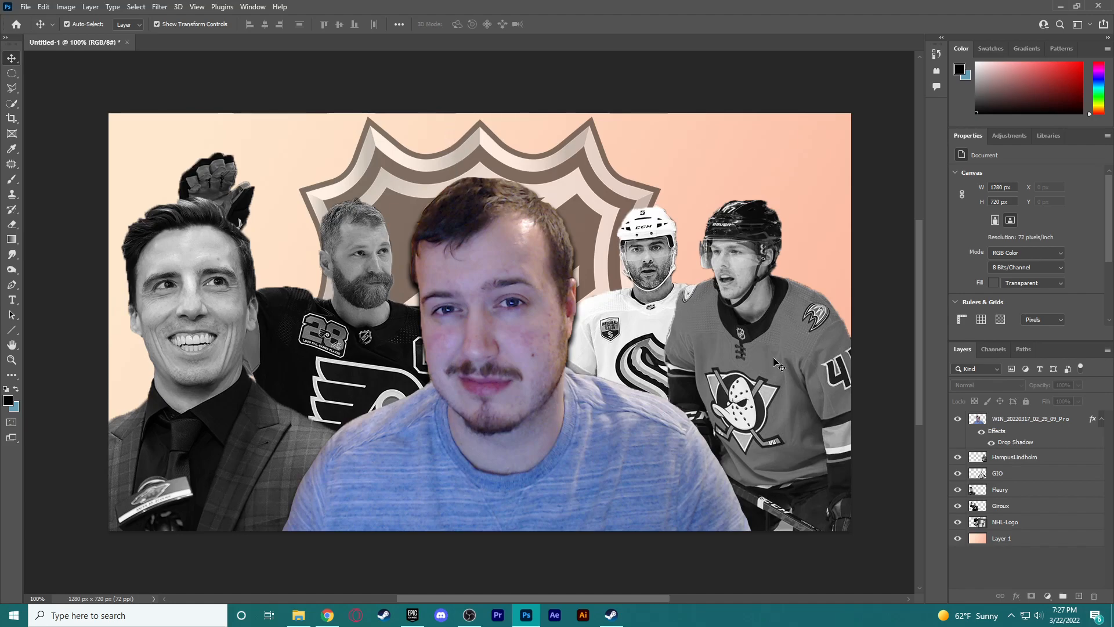
Step: Select the webcam portrait and the four player layers, leaving out the NHL logo, and move them down about 56 px
left_click(1015, 440)
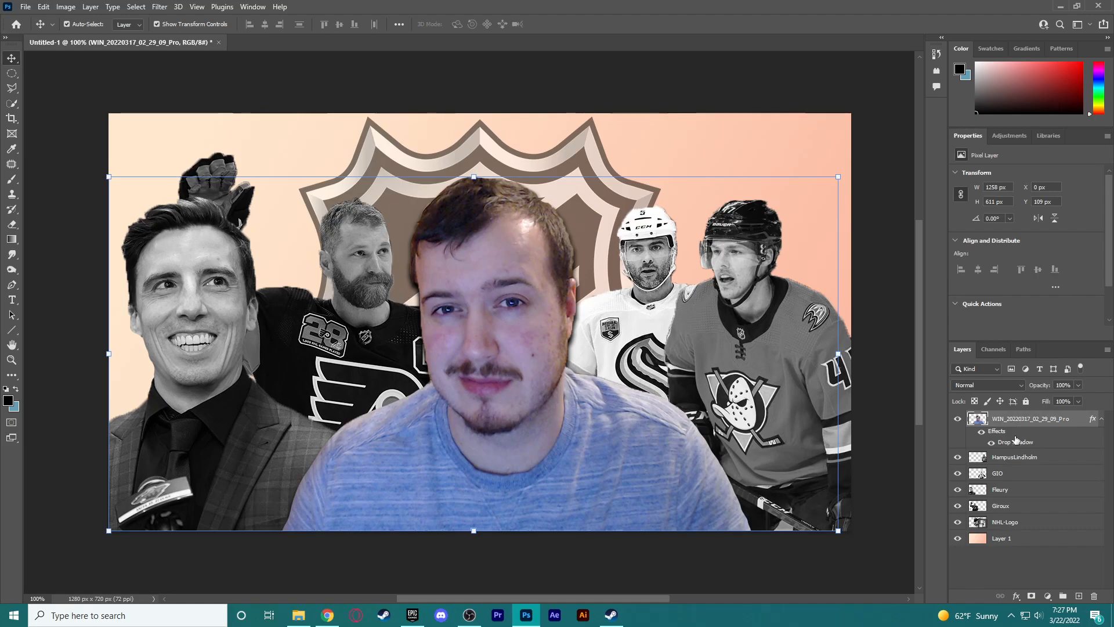
left_click(1012, 523, "shift")
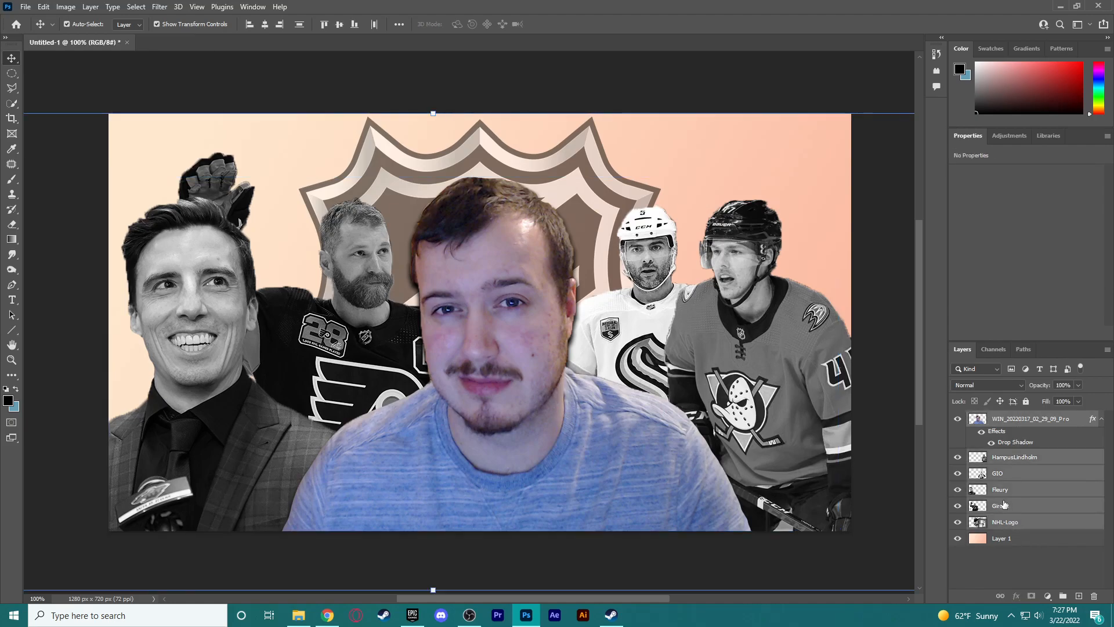
left_click(1016, 428)
left_click(1013, 503, "shift")
left_click_drag(479, 294, 479, 326)
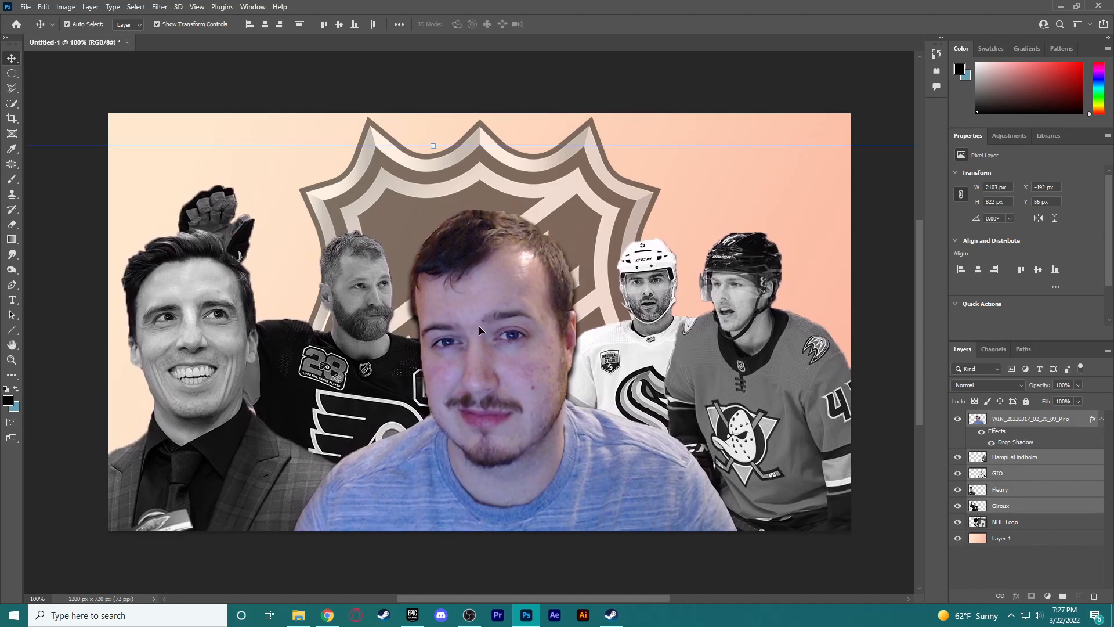
Step: Find the player layer holding the stray lines above the players and erase them from the Giroux layer
left_click(107, 114)
left_click(1009, 459)
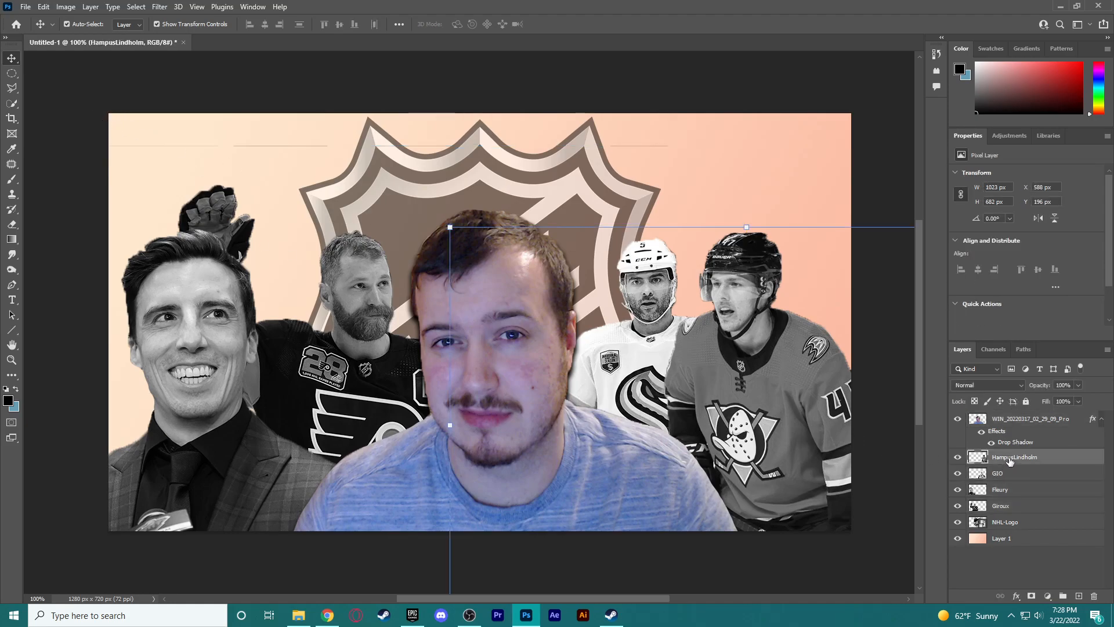
left_click(1011, 476)
left_click(1013, 491)
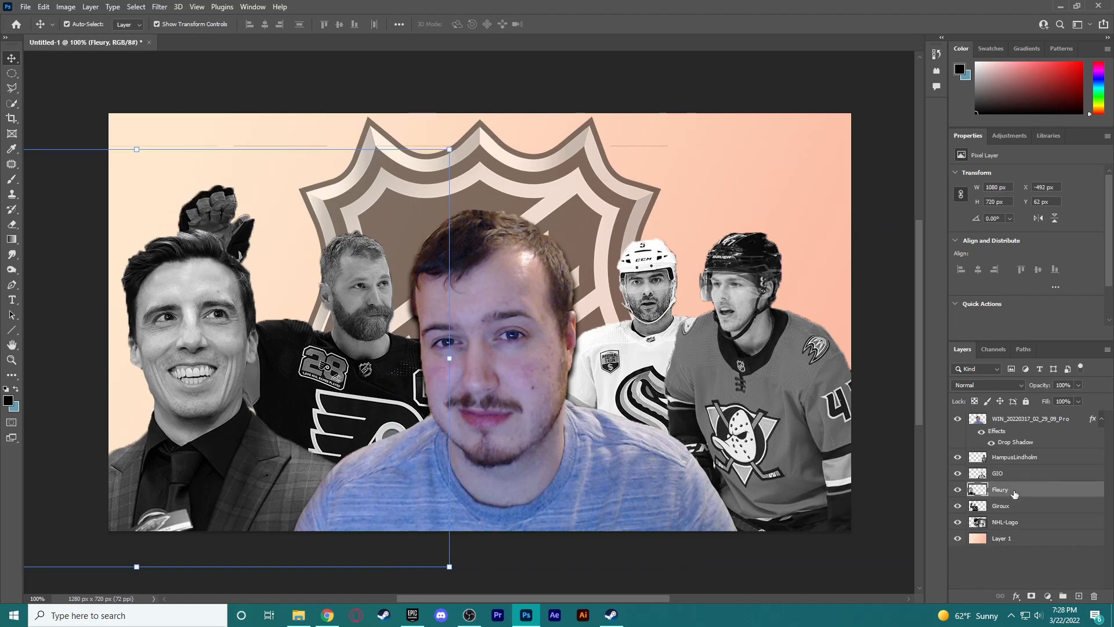
left_click(1018, 505)
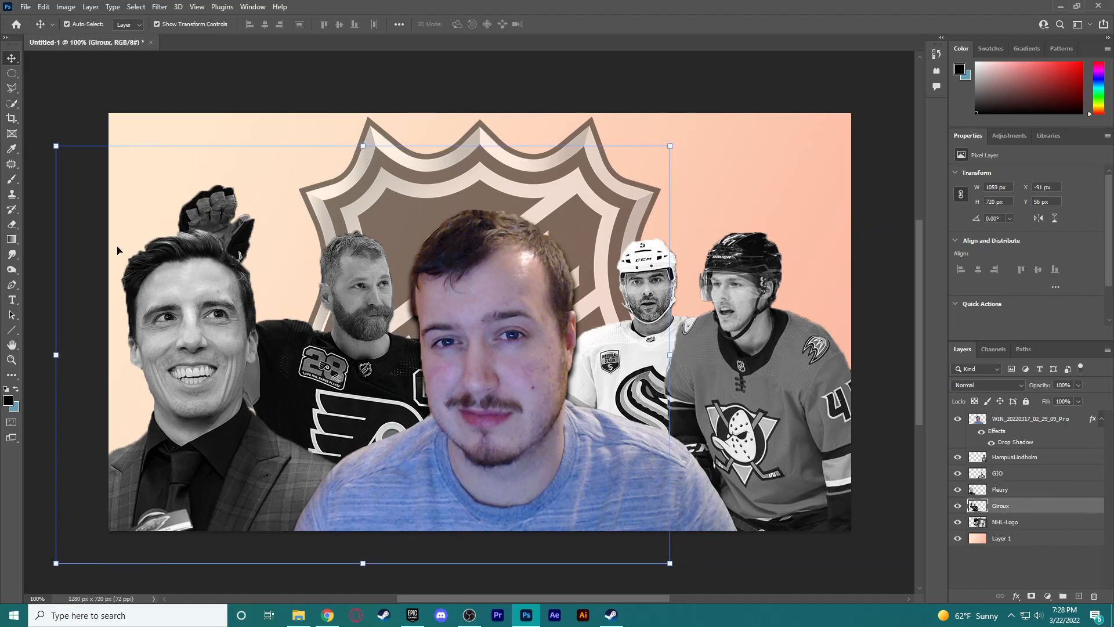
left_click(12, 224)
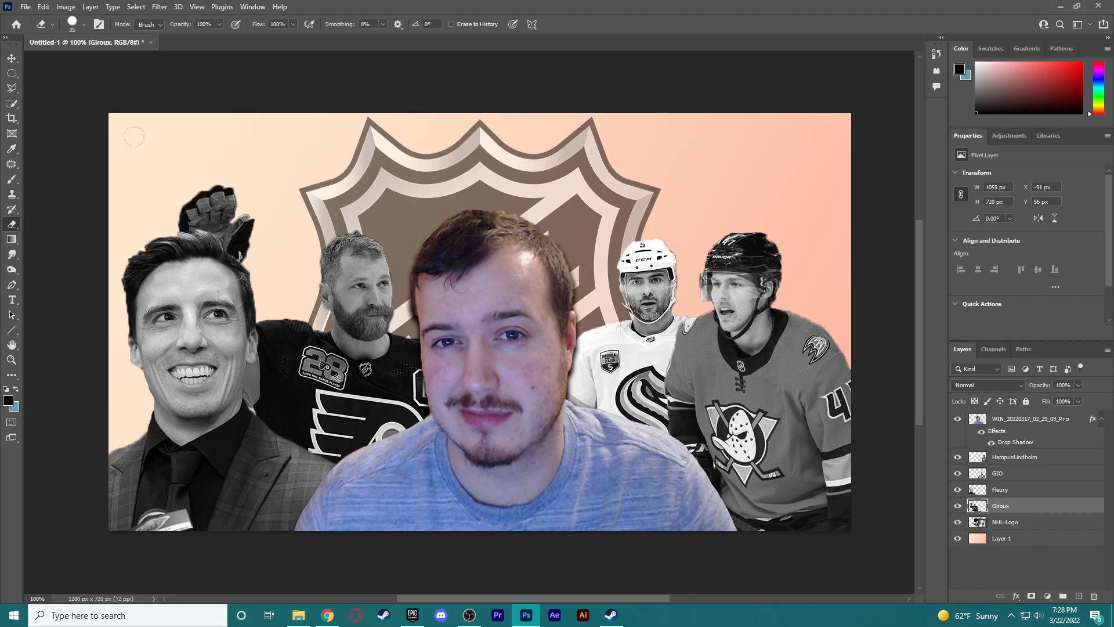
Step: Deselect the Giroux layer and set the horizontal type colour to white (ffffff)
left_click(11, 58)
left_click(124, 117)
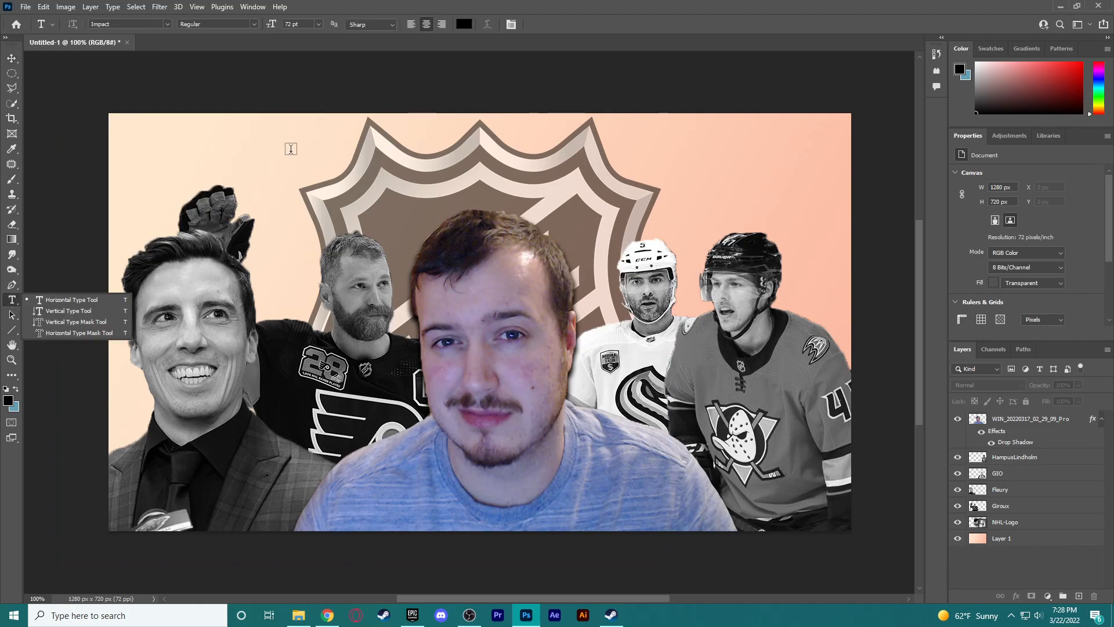
left_click(462, 25)
left_click(671, 299)
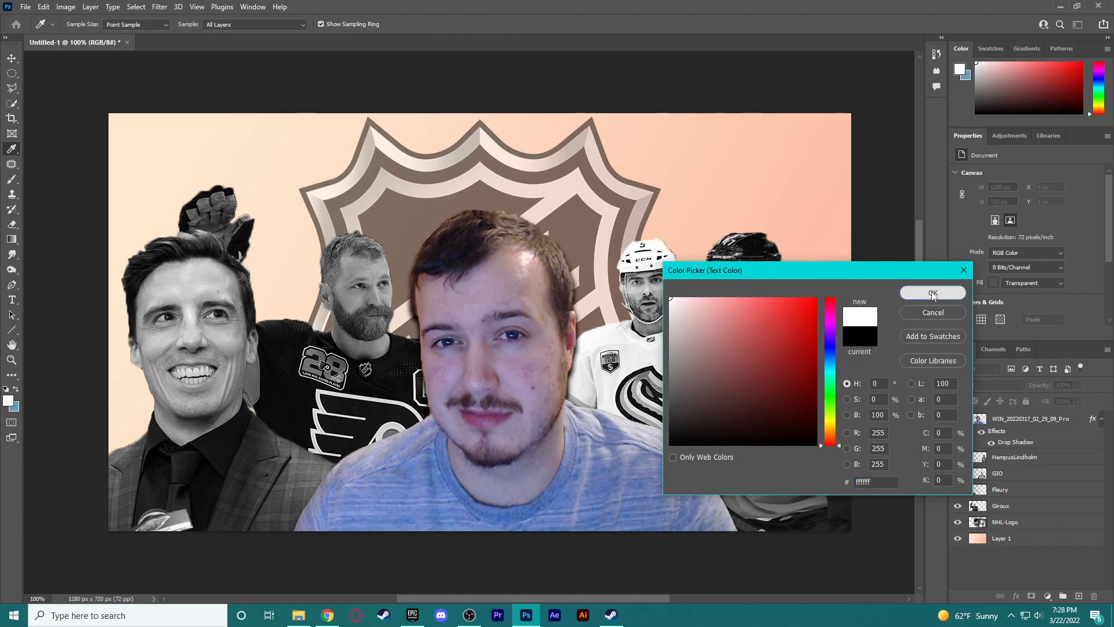
left_click(933, 292)
Step: Add the title text "NHL TRADE DEADLINE ASMR" in Impact at 72 pt near the canvas's upper-left corner
left_click(223, 147)
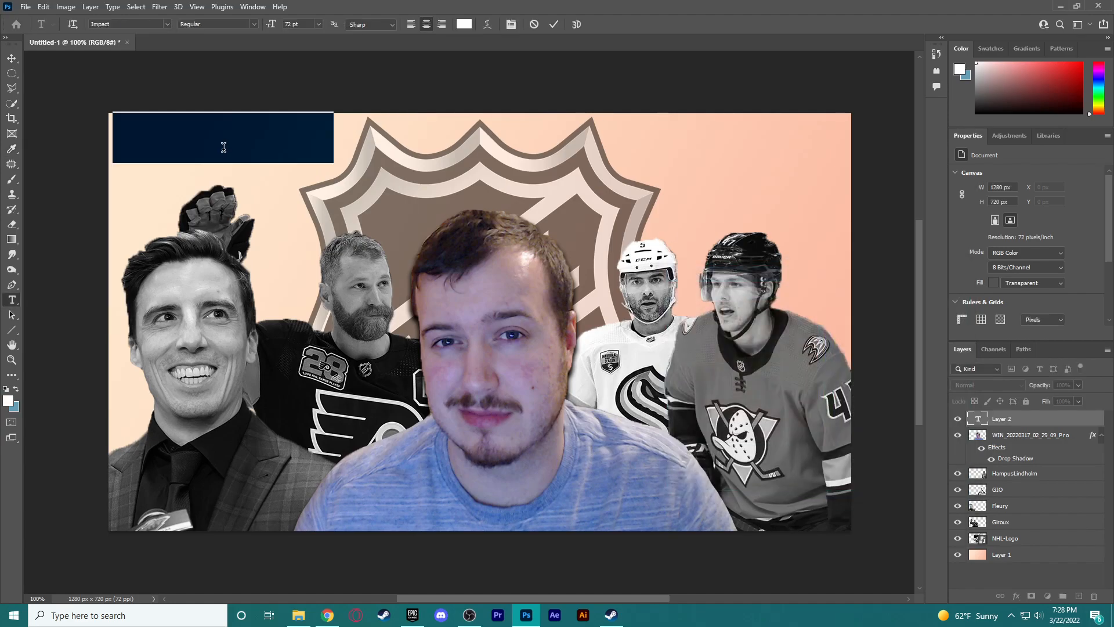
type("TR")
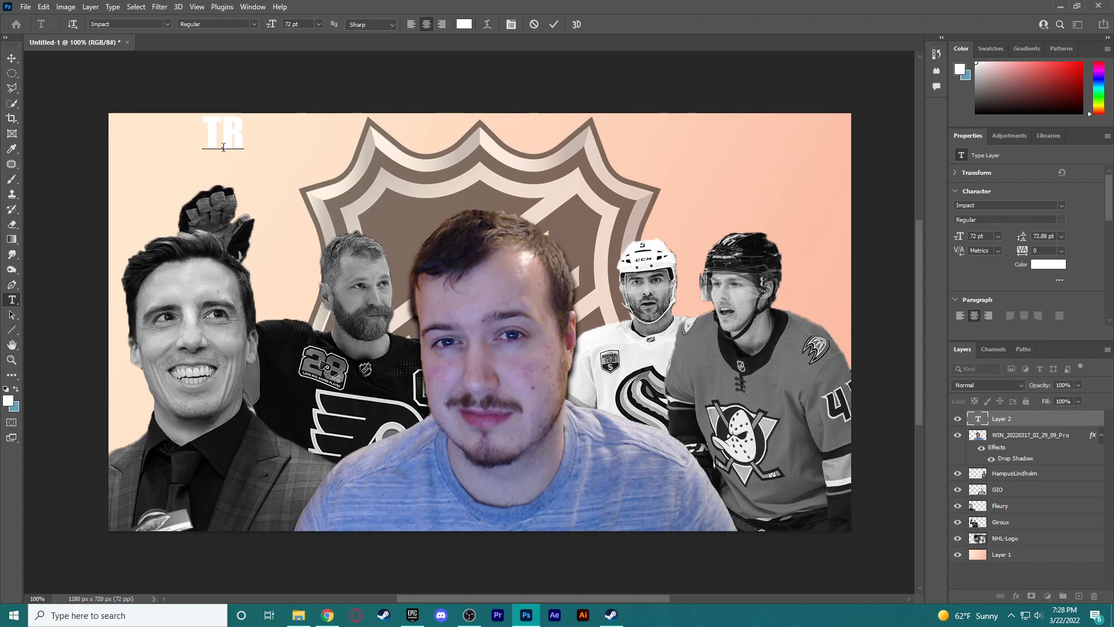
type("AD")
key("BackSpace")
key("BackSpace")
key("BackSpace")
key("BackSpace")
type("NHL TRAD")
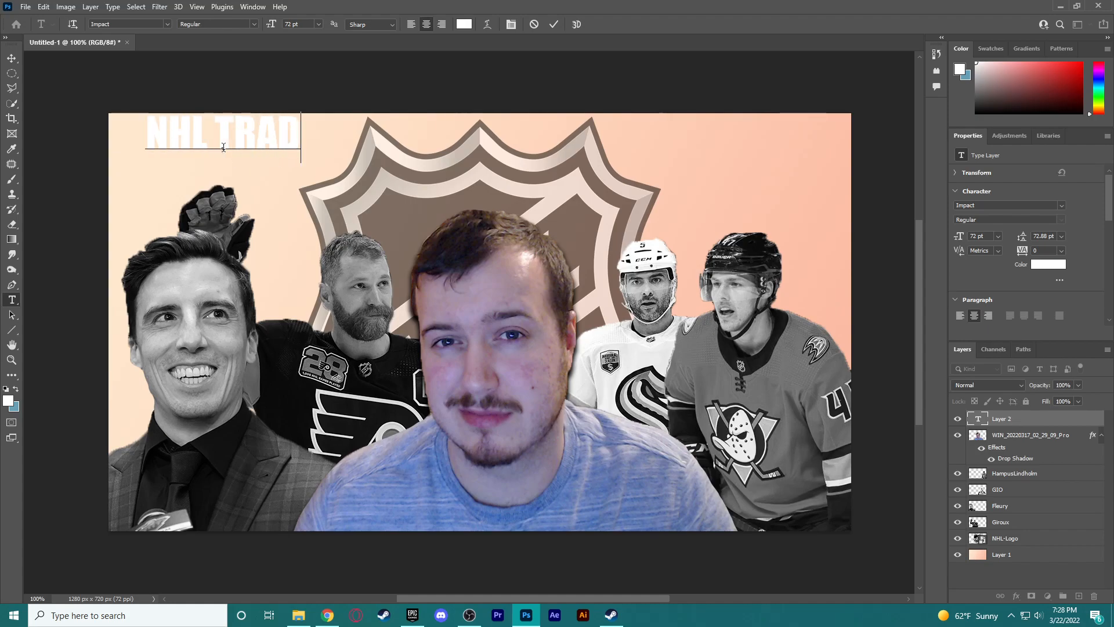
type("E DEADLINE")
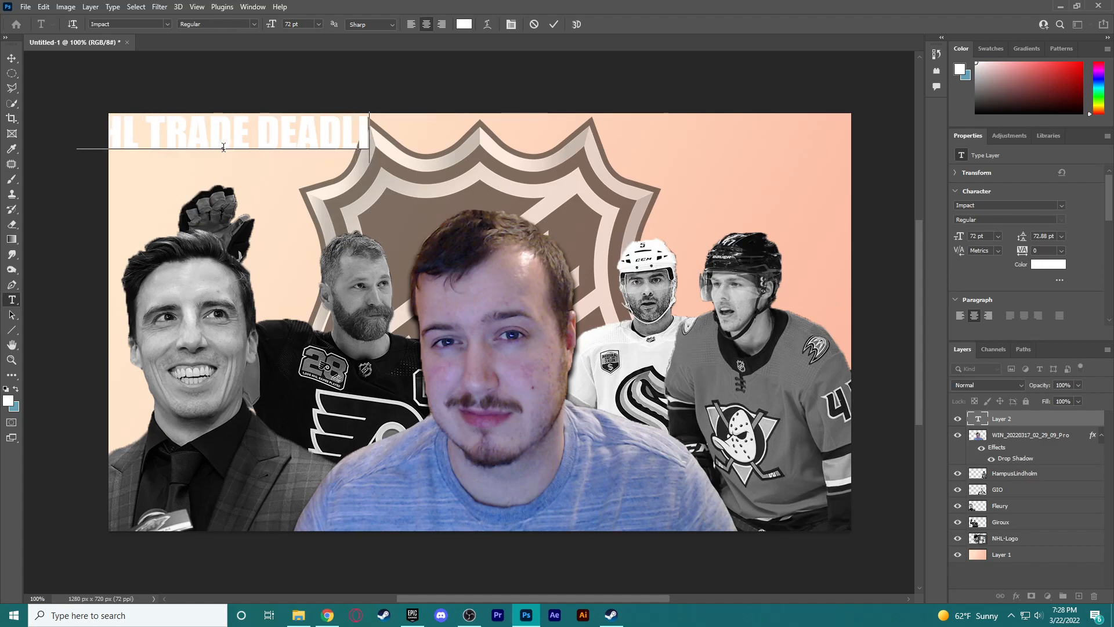
type(" ASMR")
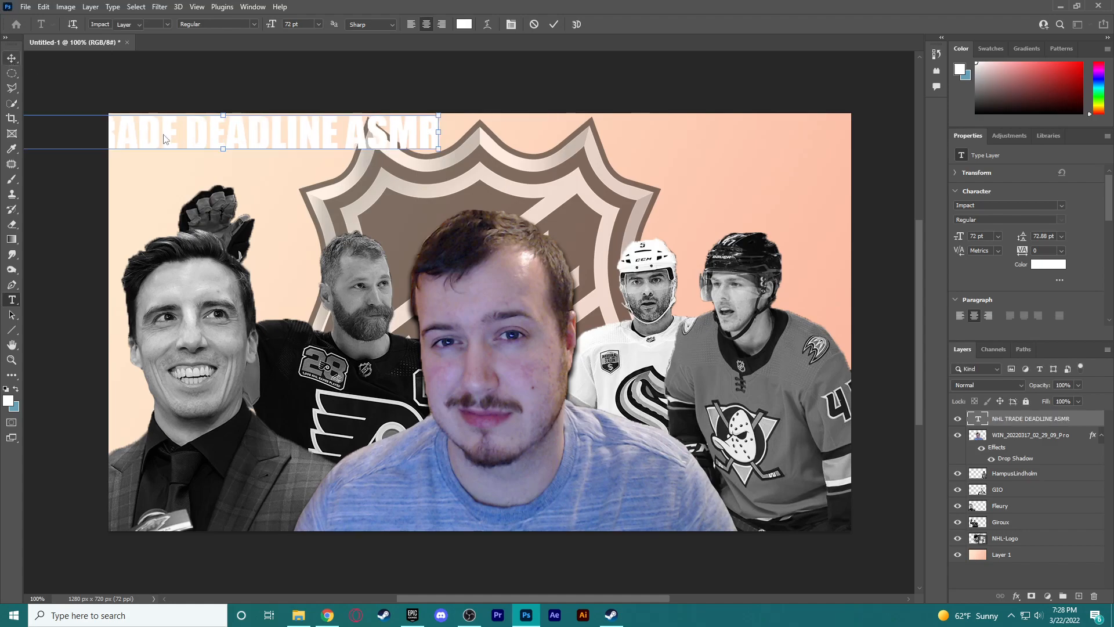
Step: Scale the title proportionally to about 170% and centre it across the full canvas width above the players
left_click_drag(163, 135, 273, 134)
key("ctrl+t")
left_click_drag(547, 150, 888, 264)
left_click_drag(636, 166, 602, 162)
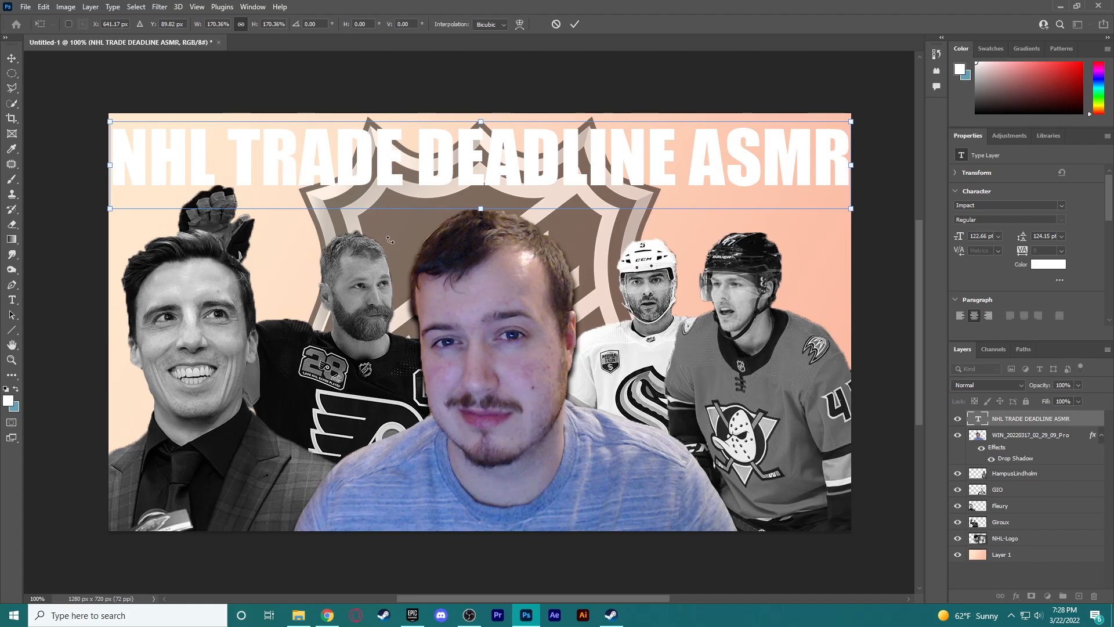
Step: Select the webcam portrait and the four player layers, move them up 30 px, and deselect them
left_click(1030, 436)
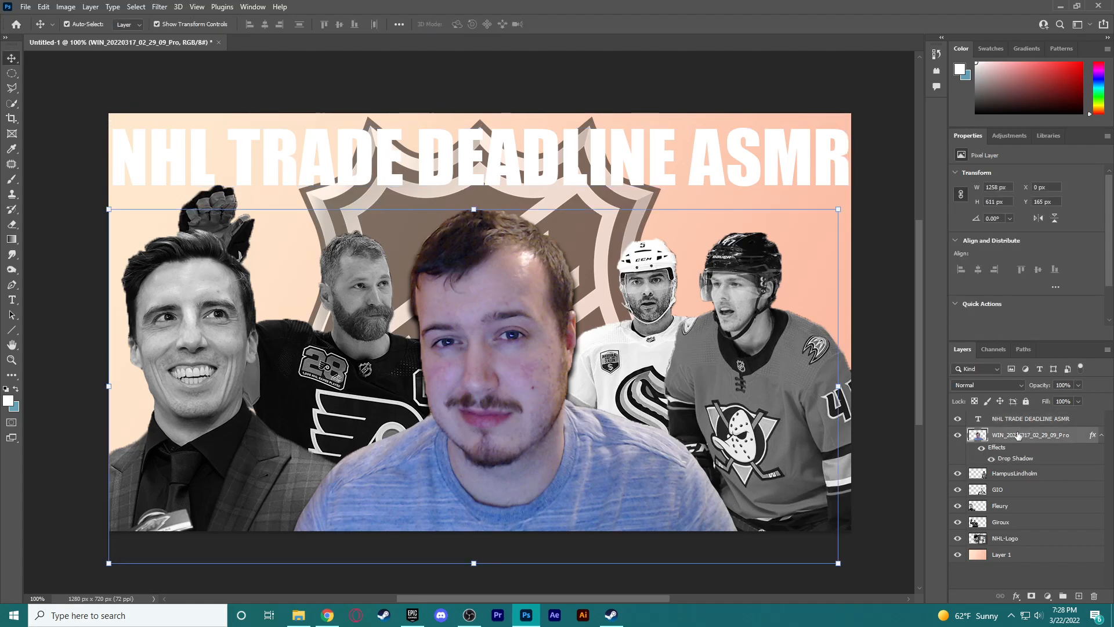
left_click(1014, 525, "shift")
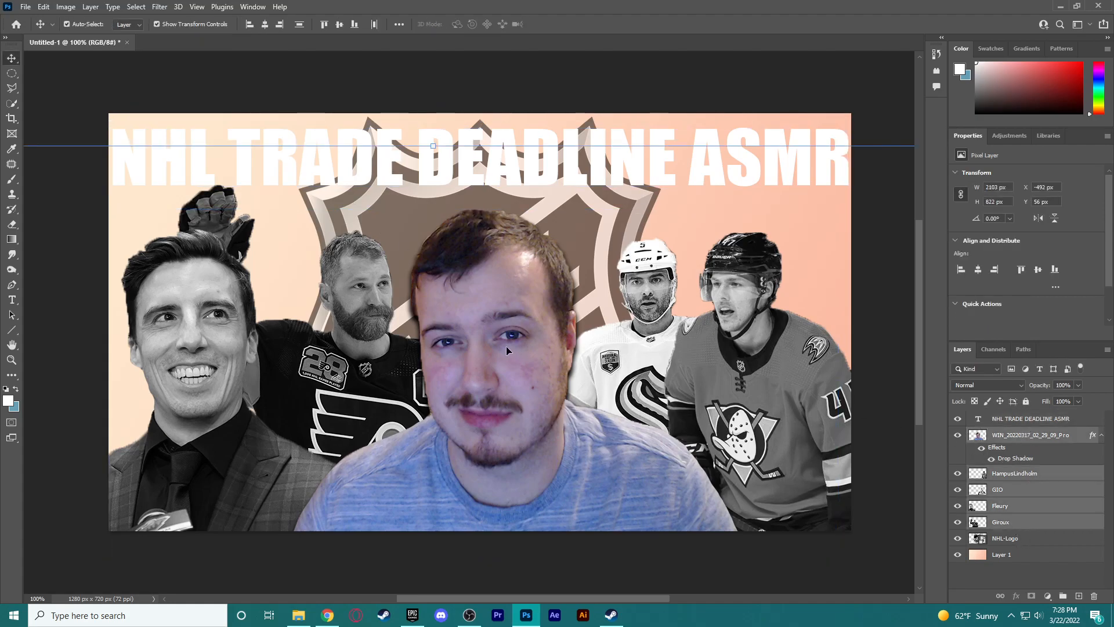
key("shift+Up")
key("shift+Up")
key("shift+Up")
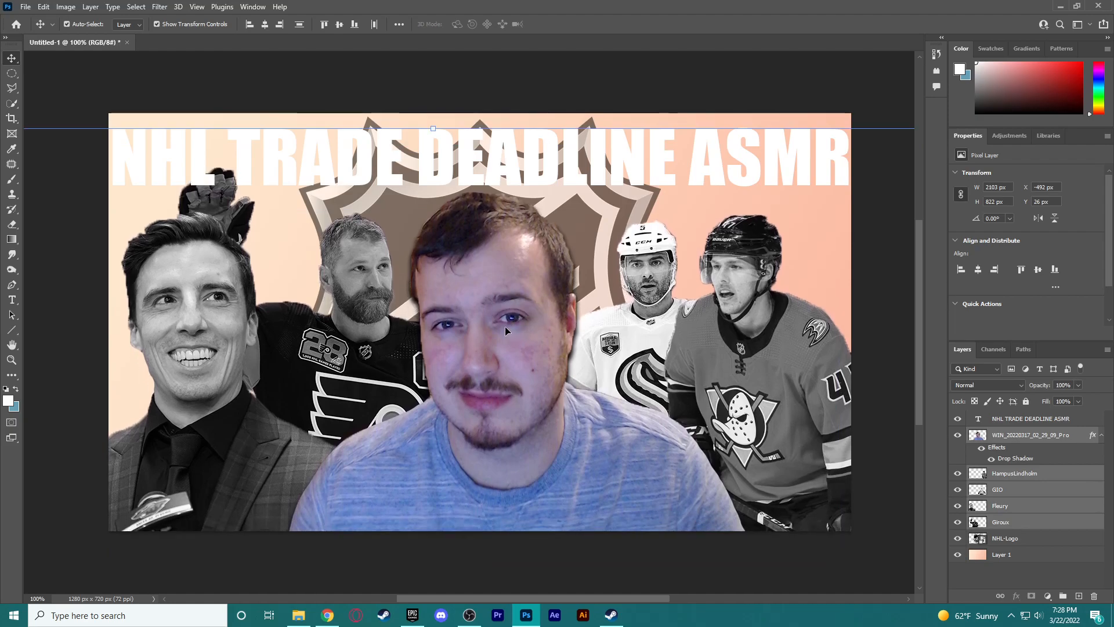
left_click(423, 91)
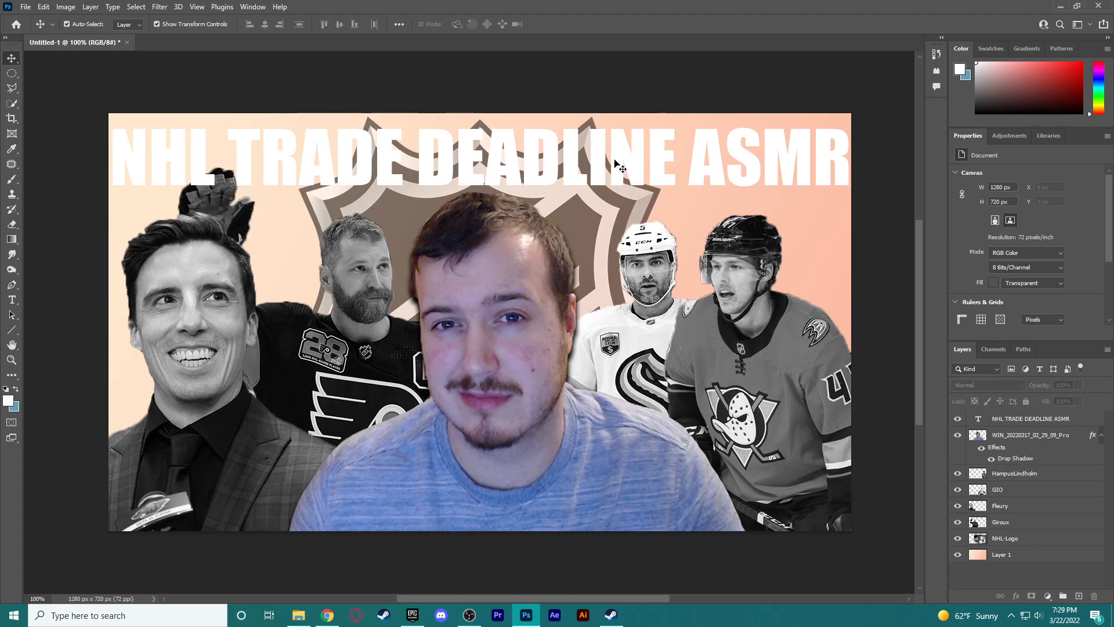
Step: Give the NHL TRADE DEADLINE ASMR text layer a Drop Shadow and a black Stroke, then deselect it
left_click(1084, 419)
key("h")
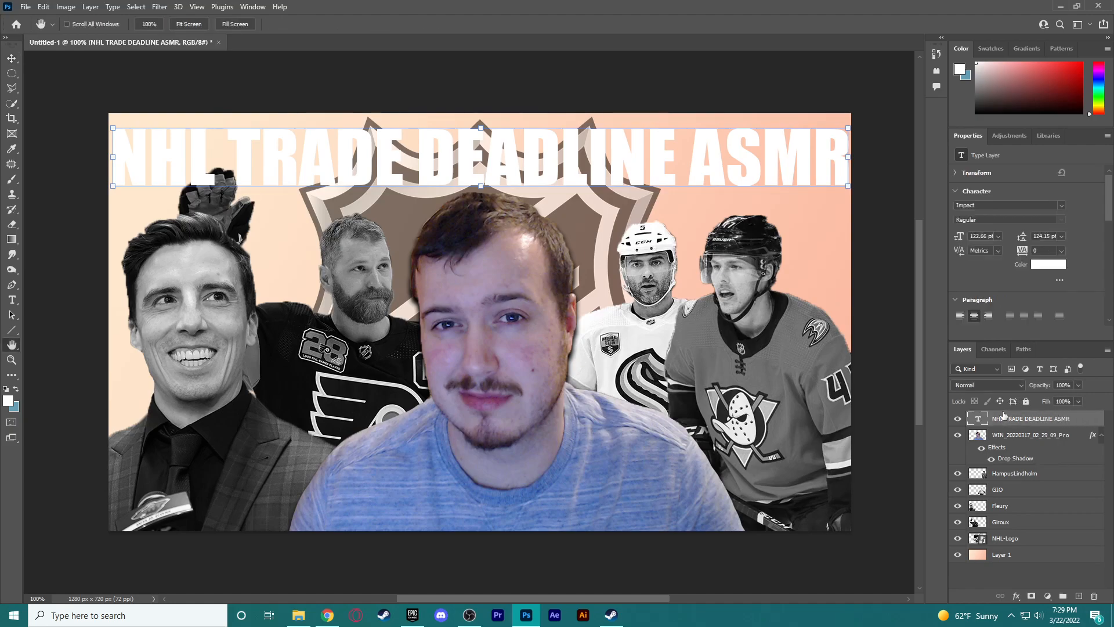
double_click(1004, 417)
left_click(663, 442)
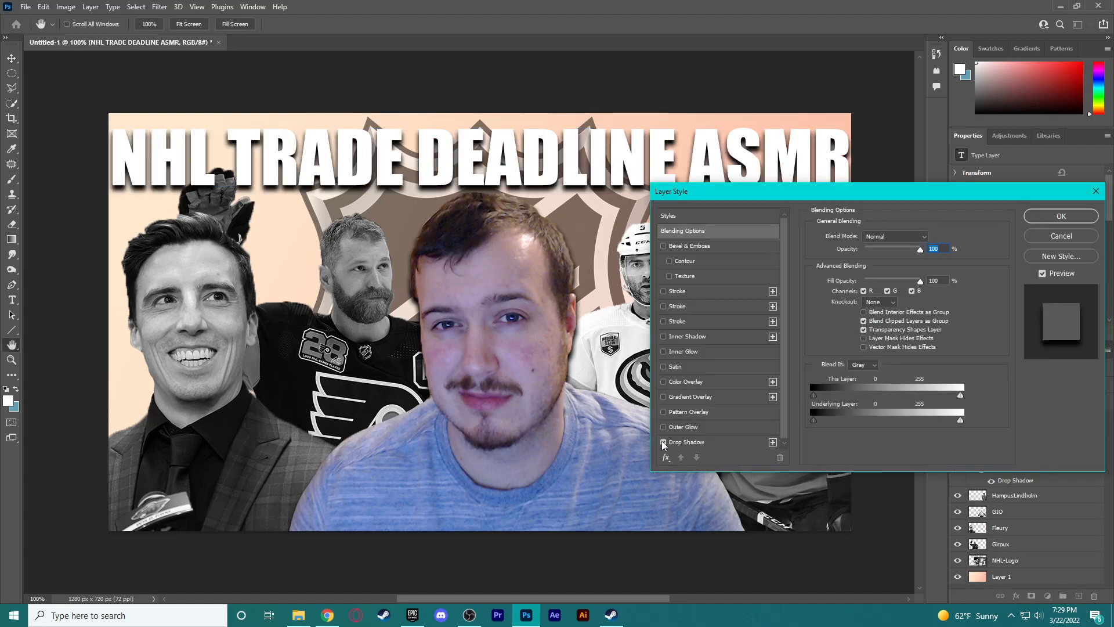
left_click(663, 308)
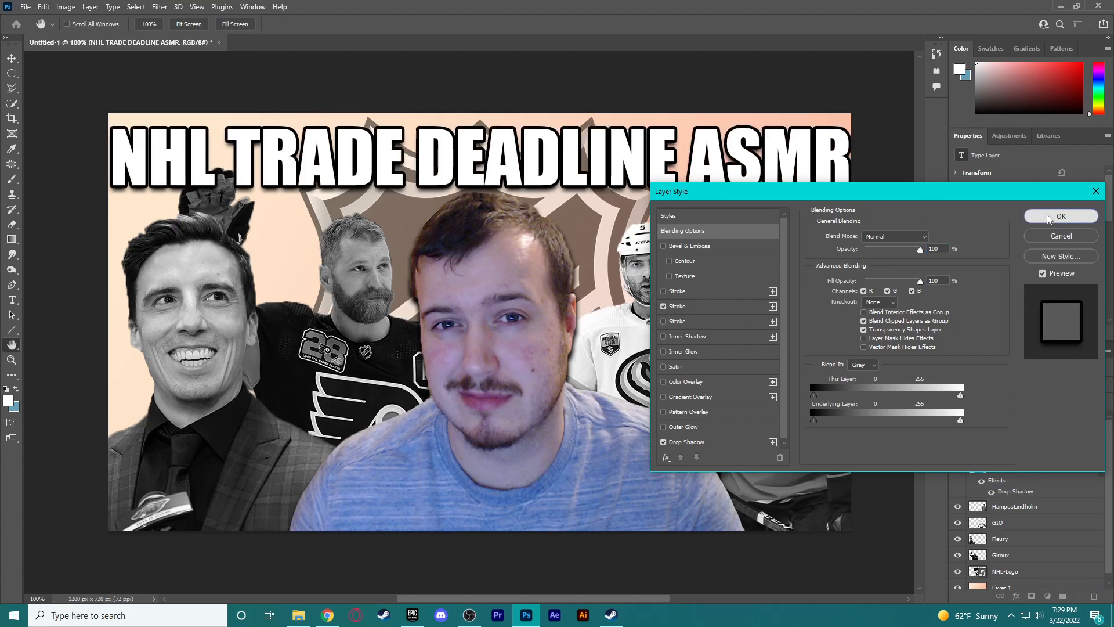
left_click(1049, 219)
left_click(509, 111)
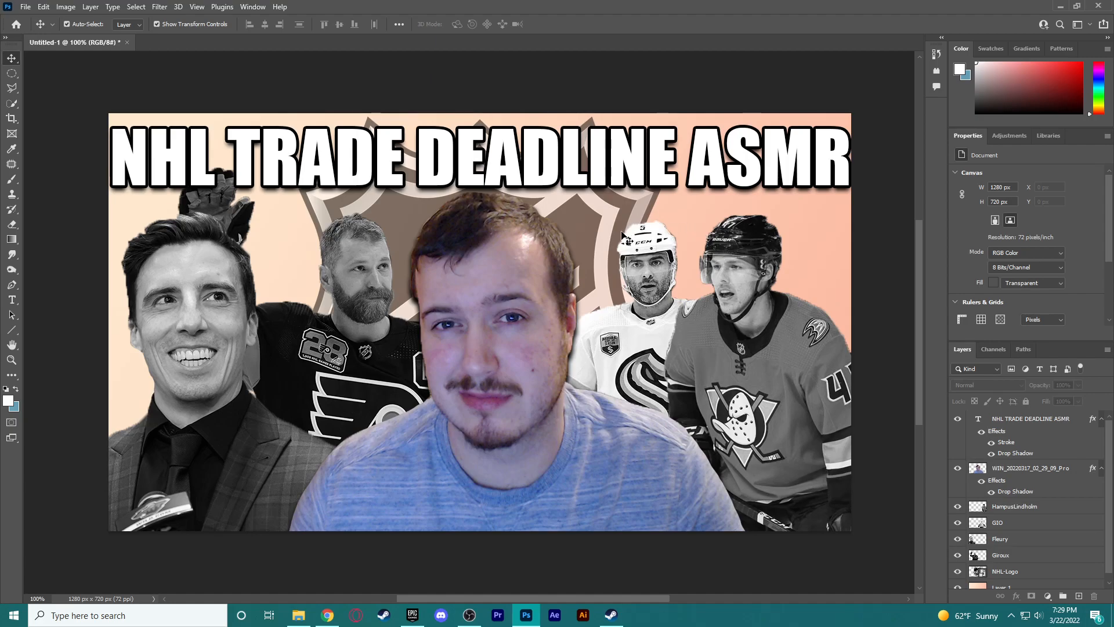
Step: Apply Curves to the webcam portrait layer, lowering the Blue channel's midtones from input 134 to output 123, and deselect it
left_click(1020, 469)
left_click(65, 7)
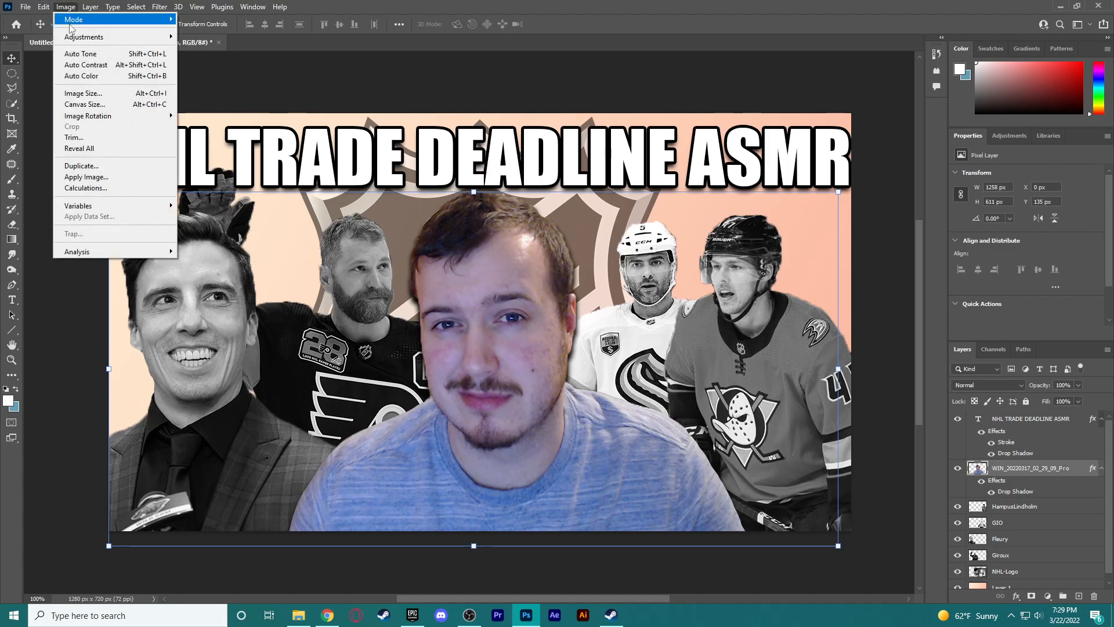
mouse_move(75, 35)
left_click(203, 59)
left_click(724, 137)
left_click(722, 153)
left_click_drag(764, 228, 771, 226)
left_click(690, 139)
left_click(722, 181)
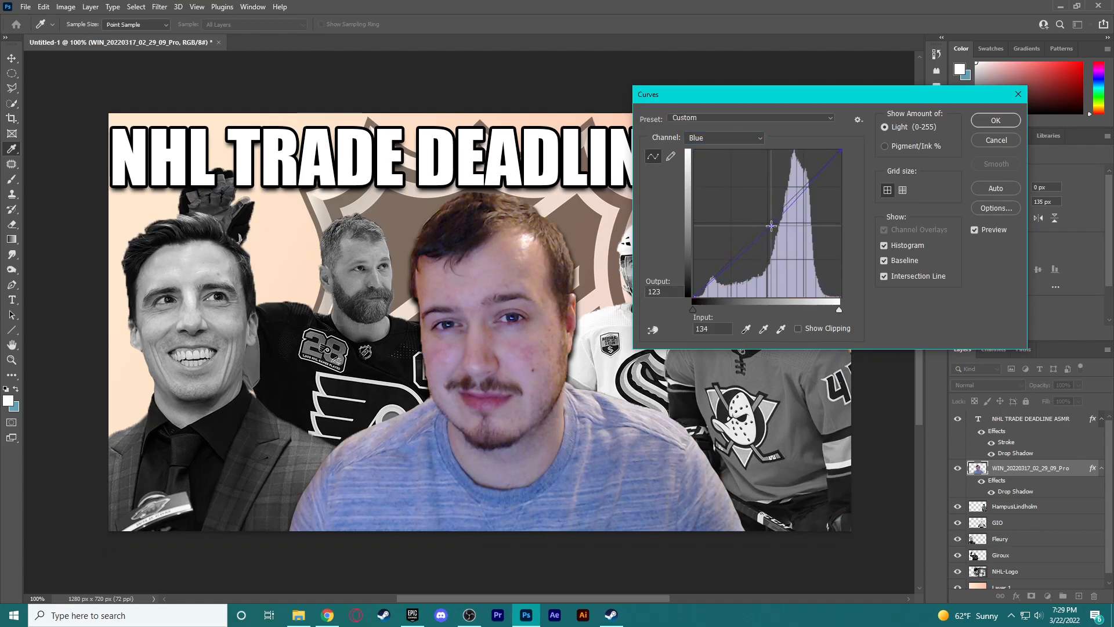
left_click(995, 120)
key("v")
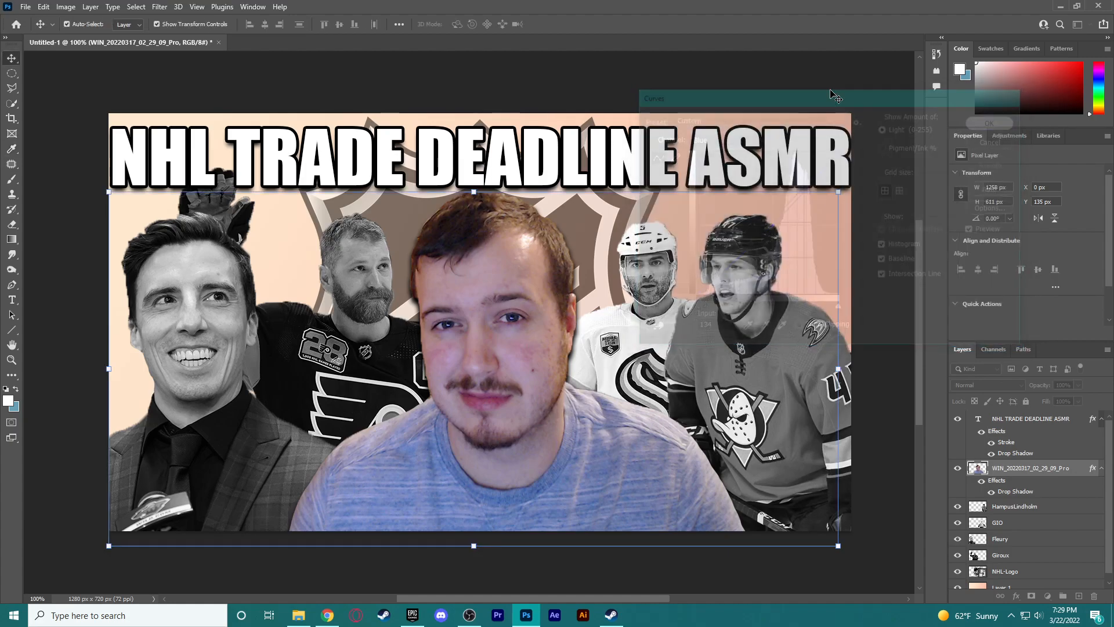
left_click(701, 75)
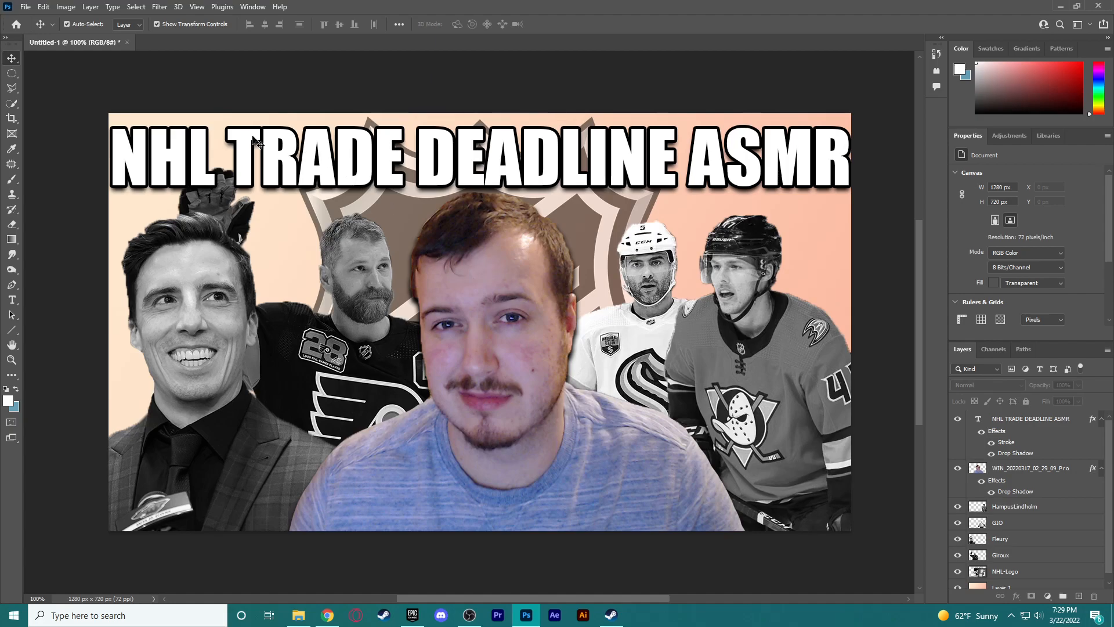
left_click(31, 7)
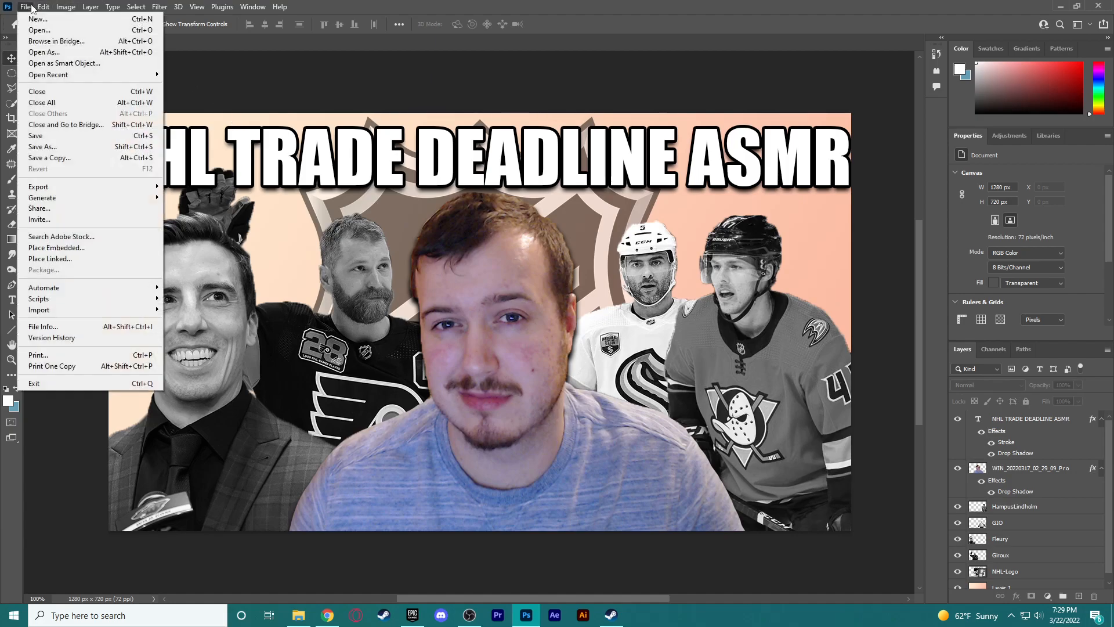
left_click(31, 7)
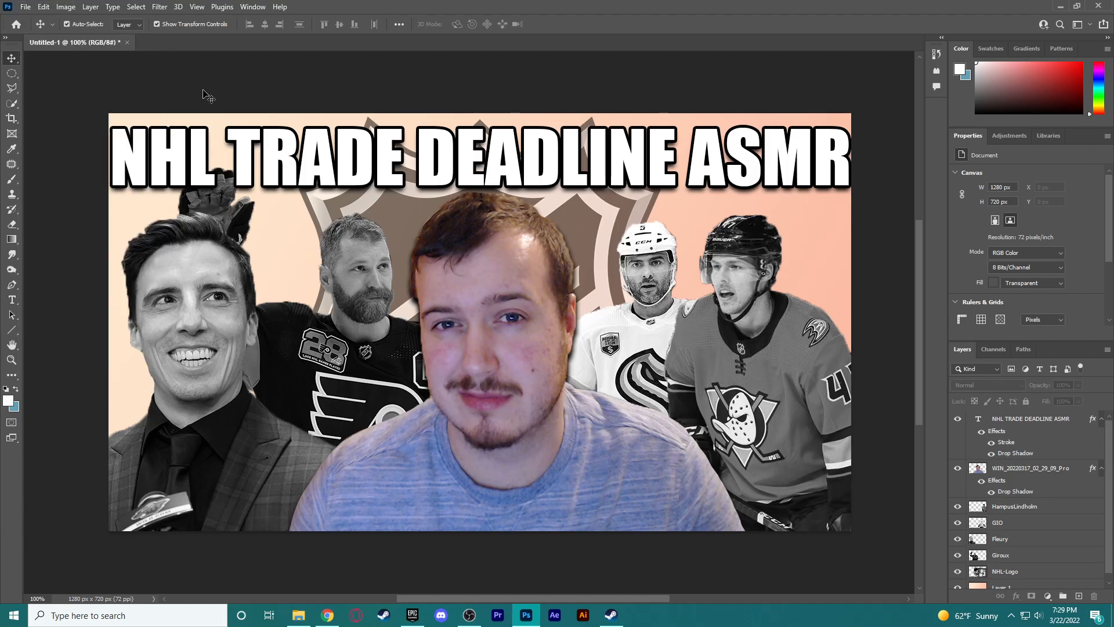